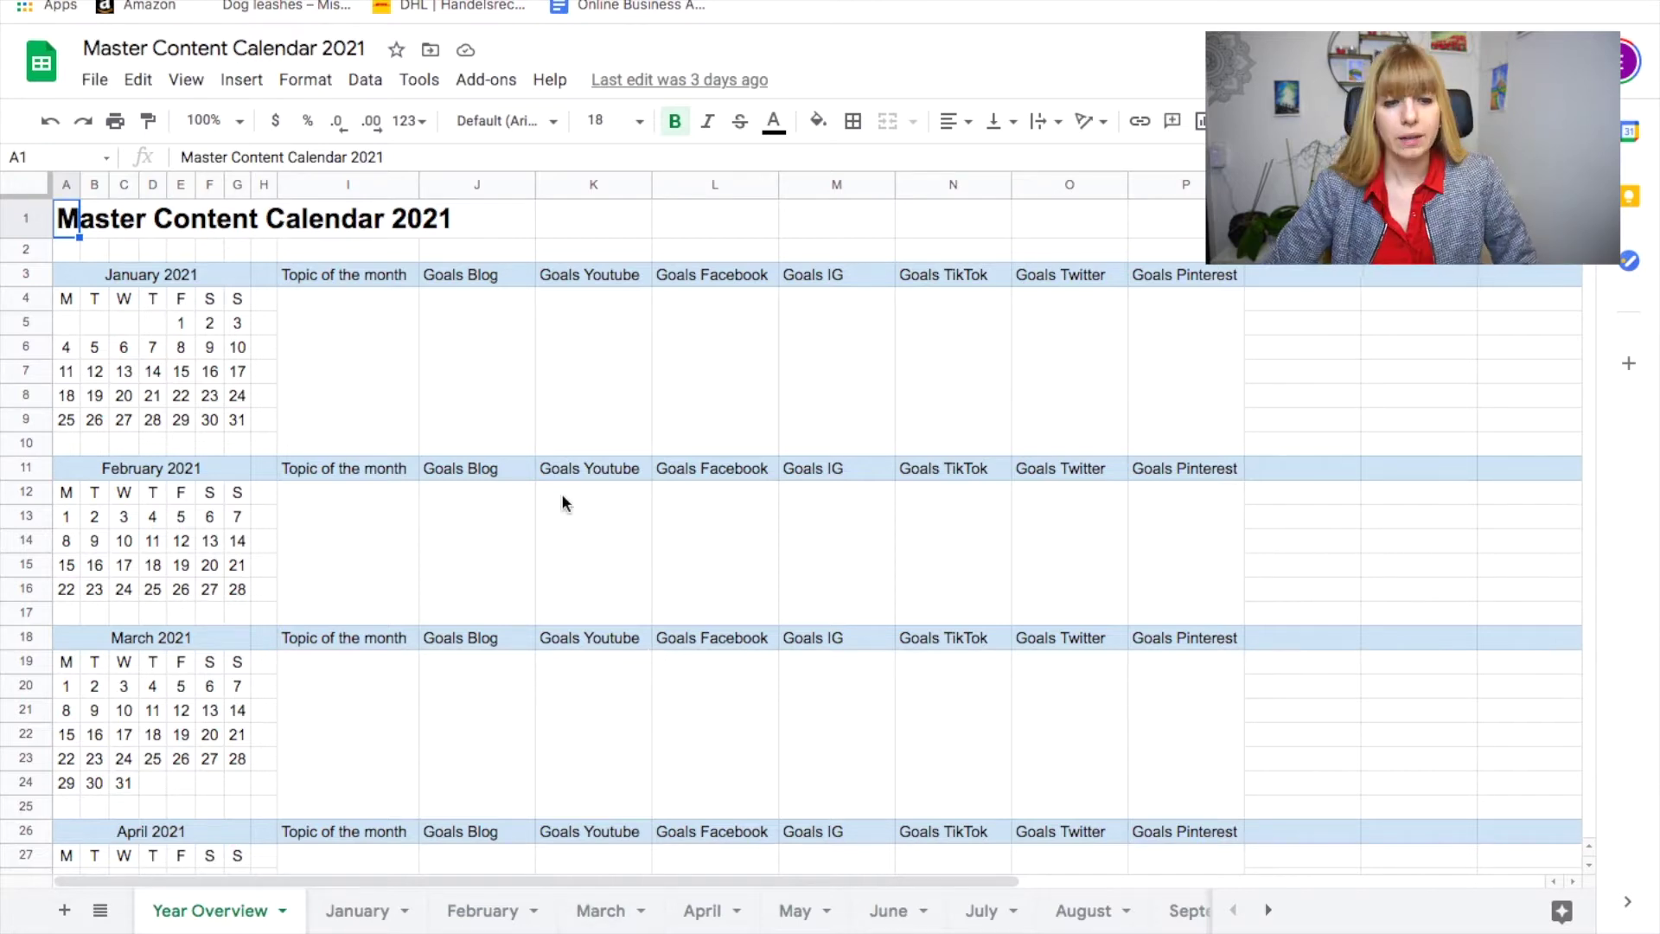
- Change the Youtube goals heading in January's header row (K3) to "Goals Newsletter"
click(26, 274)
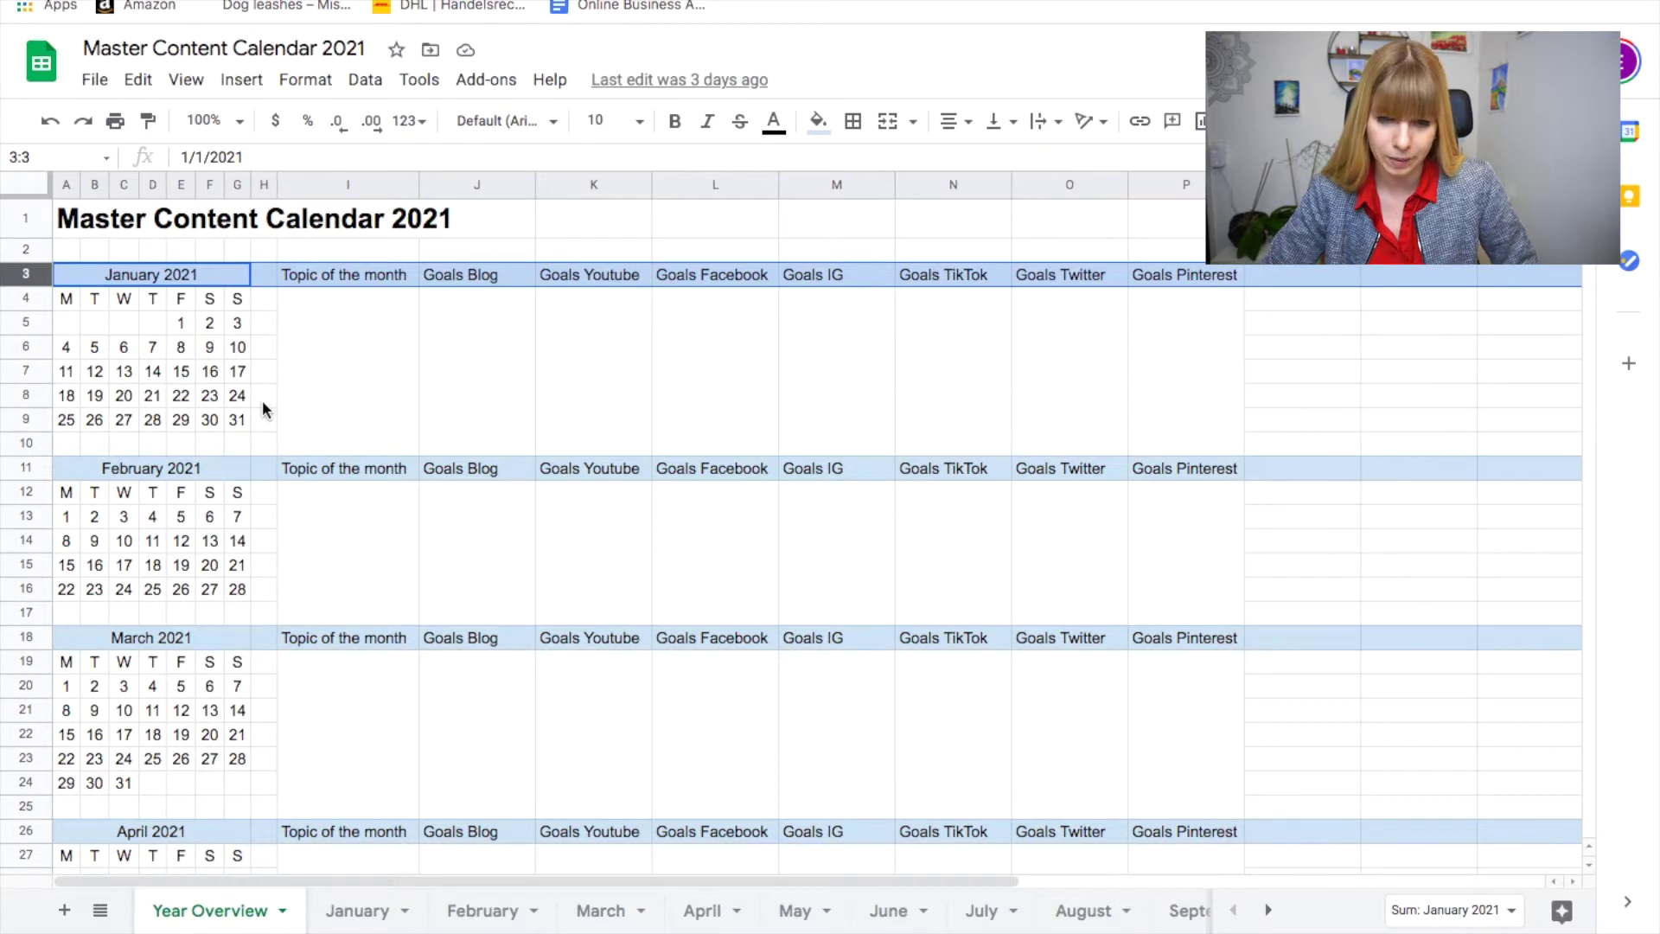
click(609, 272)
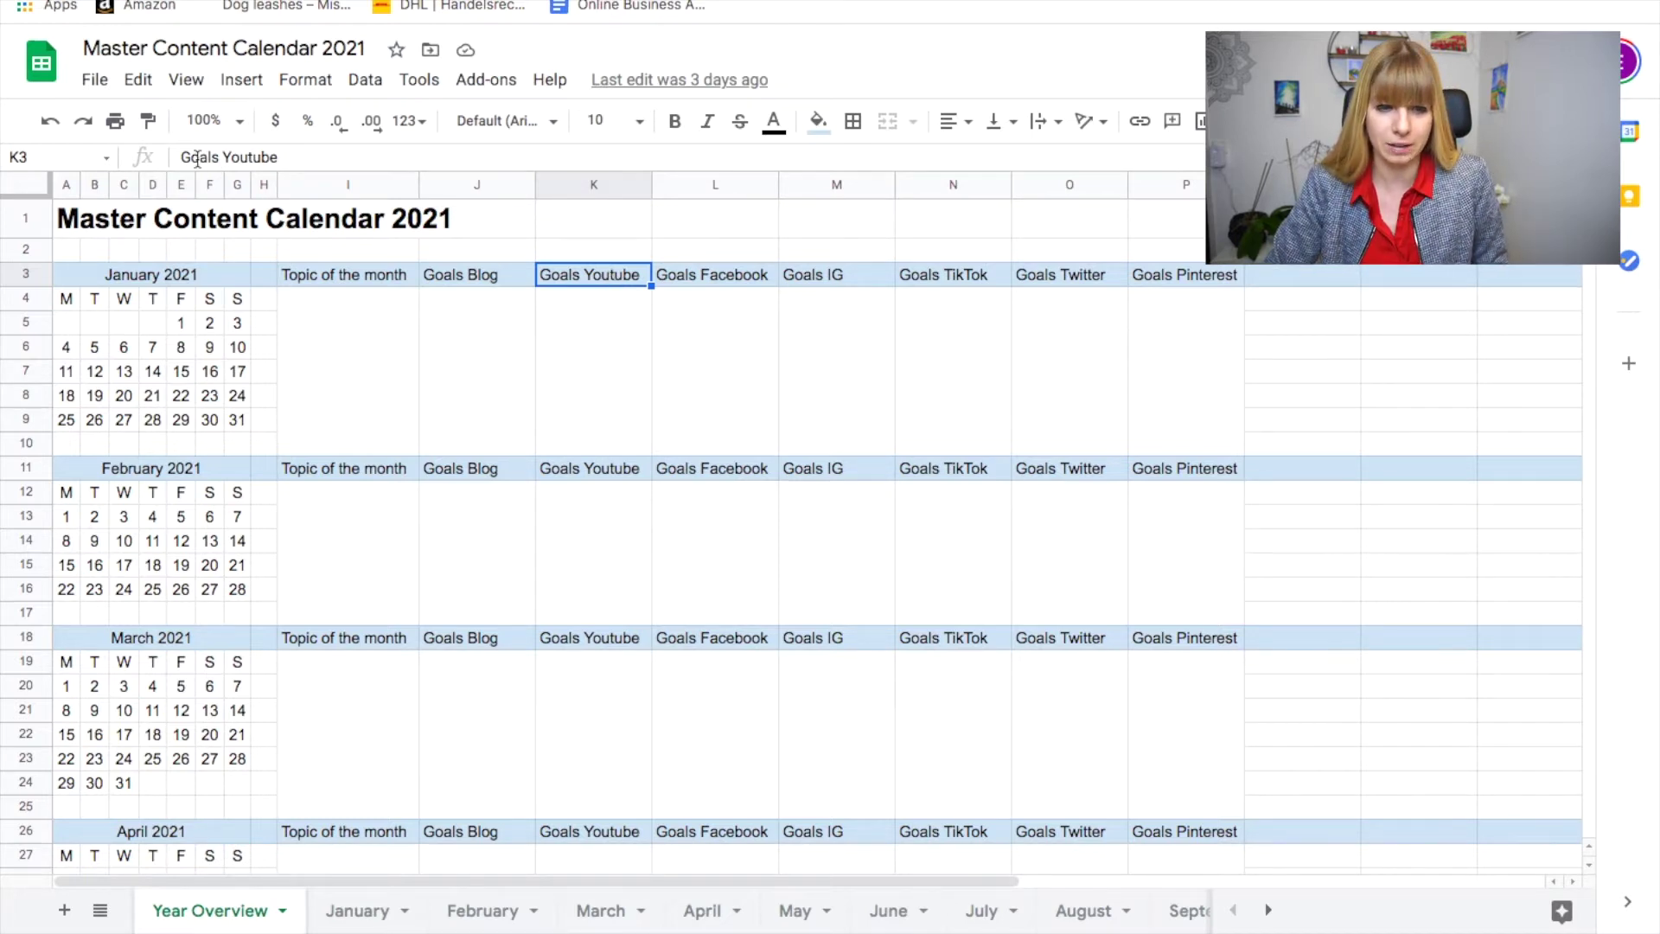
double_click(243, 155)
text(Ne)
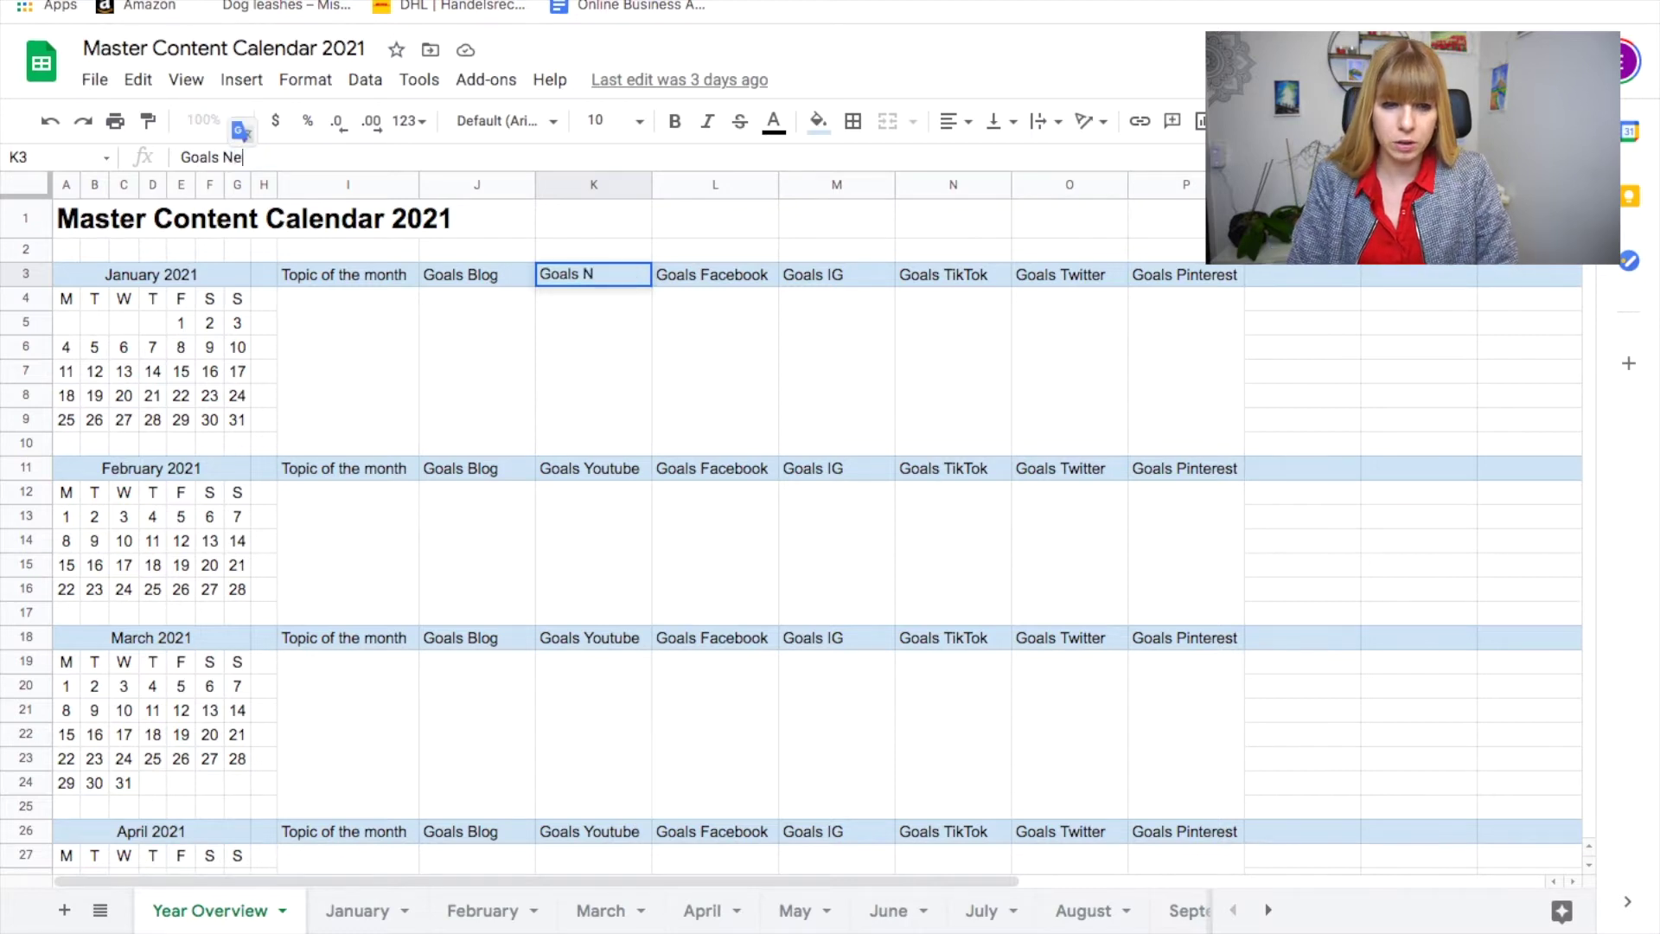
text(wsletter)
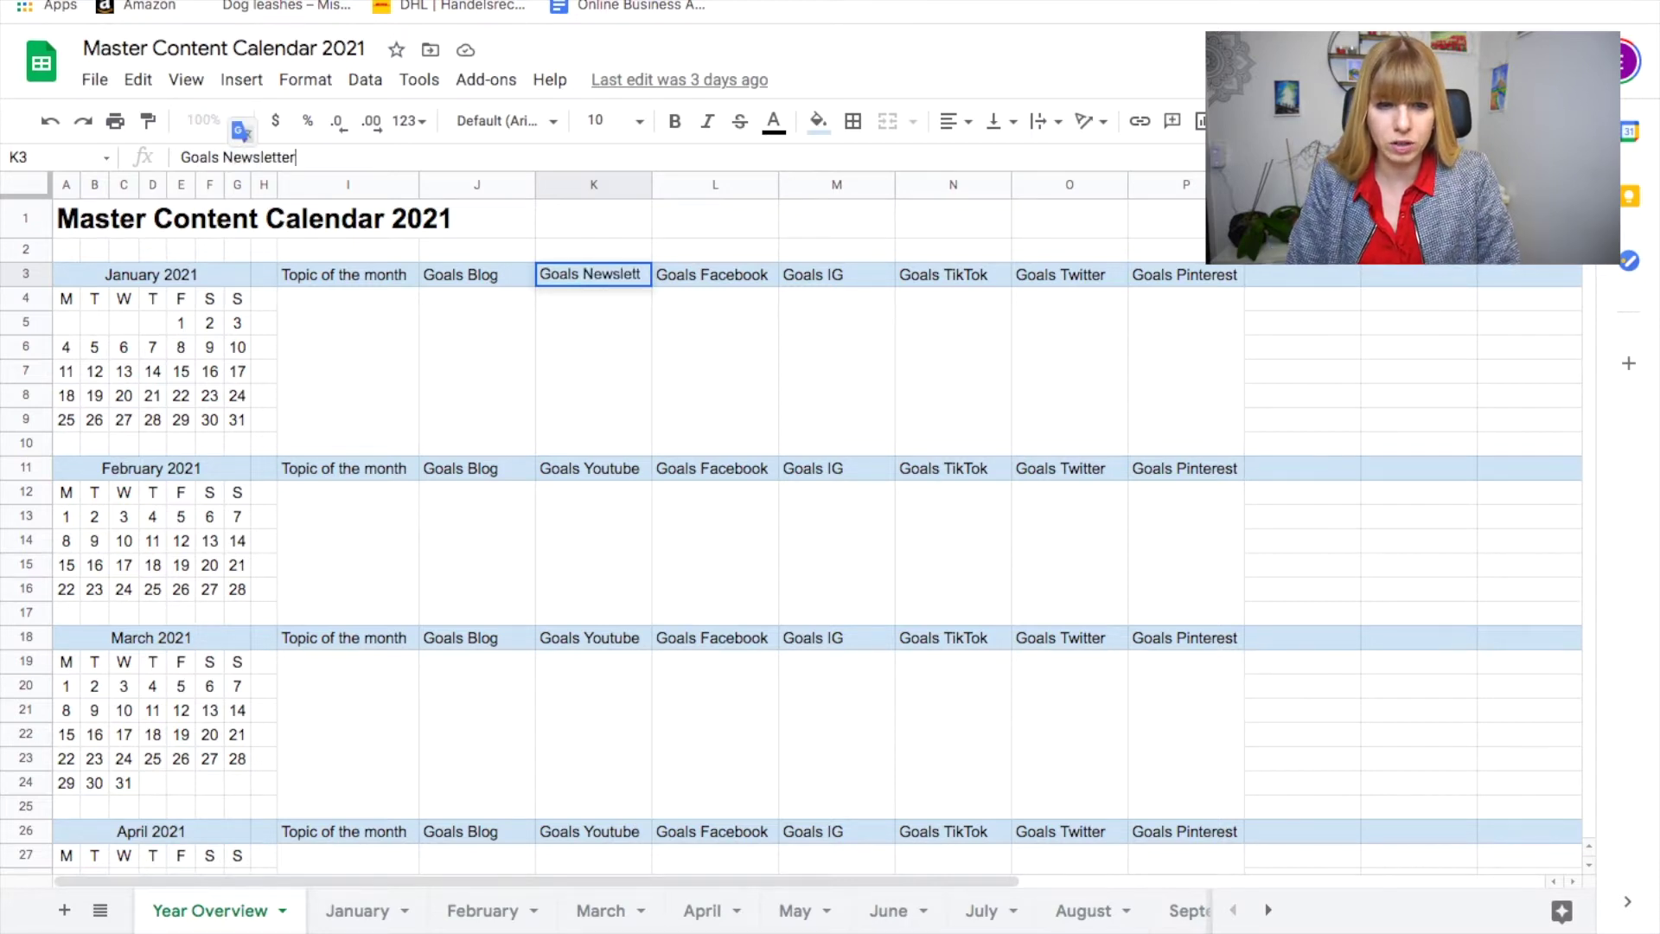
key(Tab)
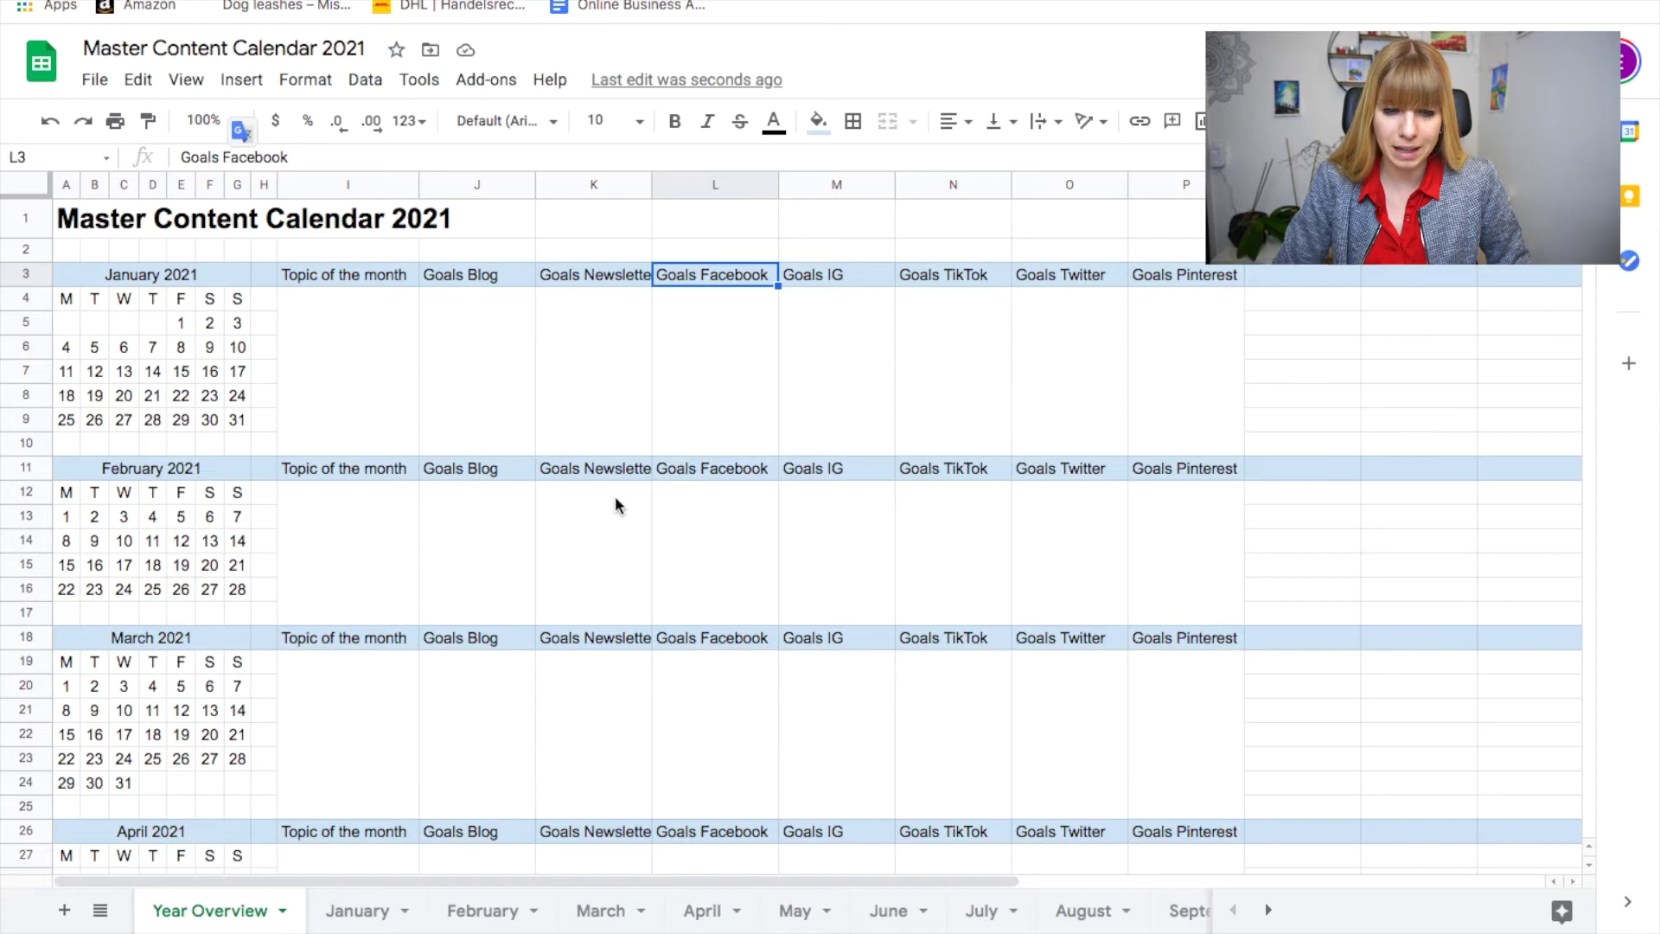
- Enter "Facebook group, 2 new coaching clients, Linkedin" as the topic of the month for February 2021
scroll(588, 619, down, 2)
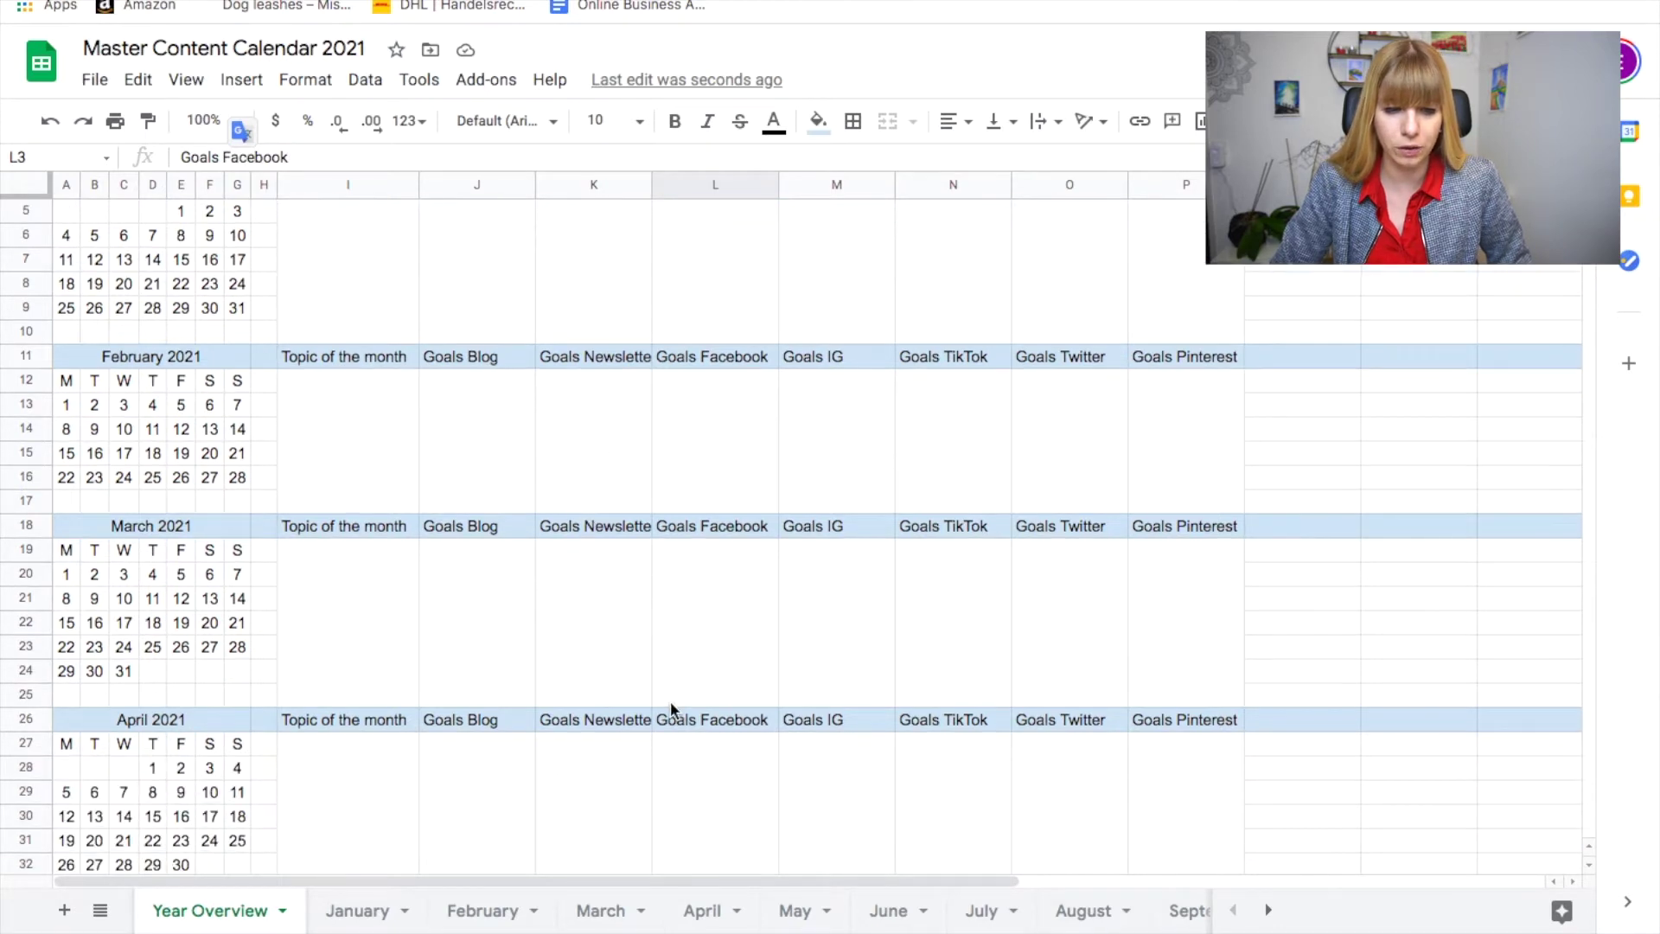
scroll(671, 707, down, 4)
scroll(671, 708, up, 5)
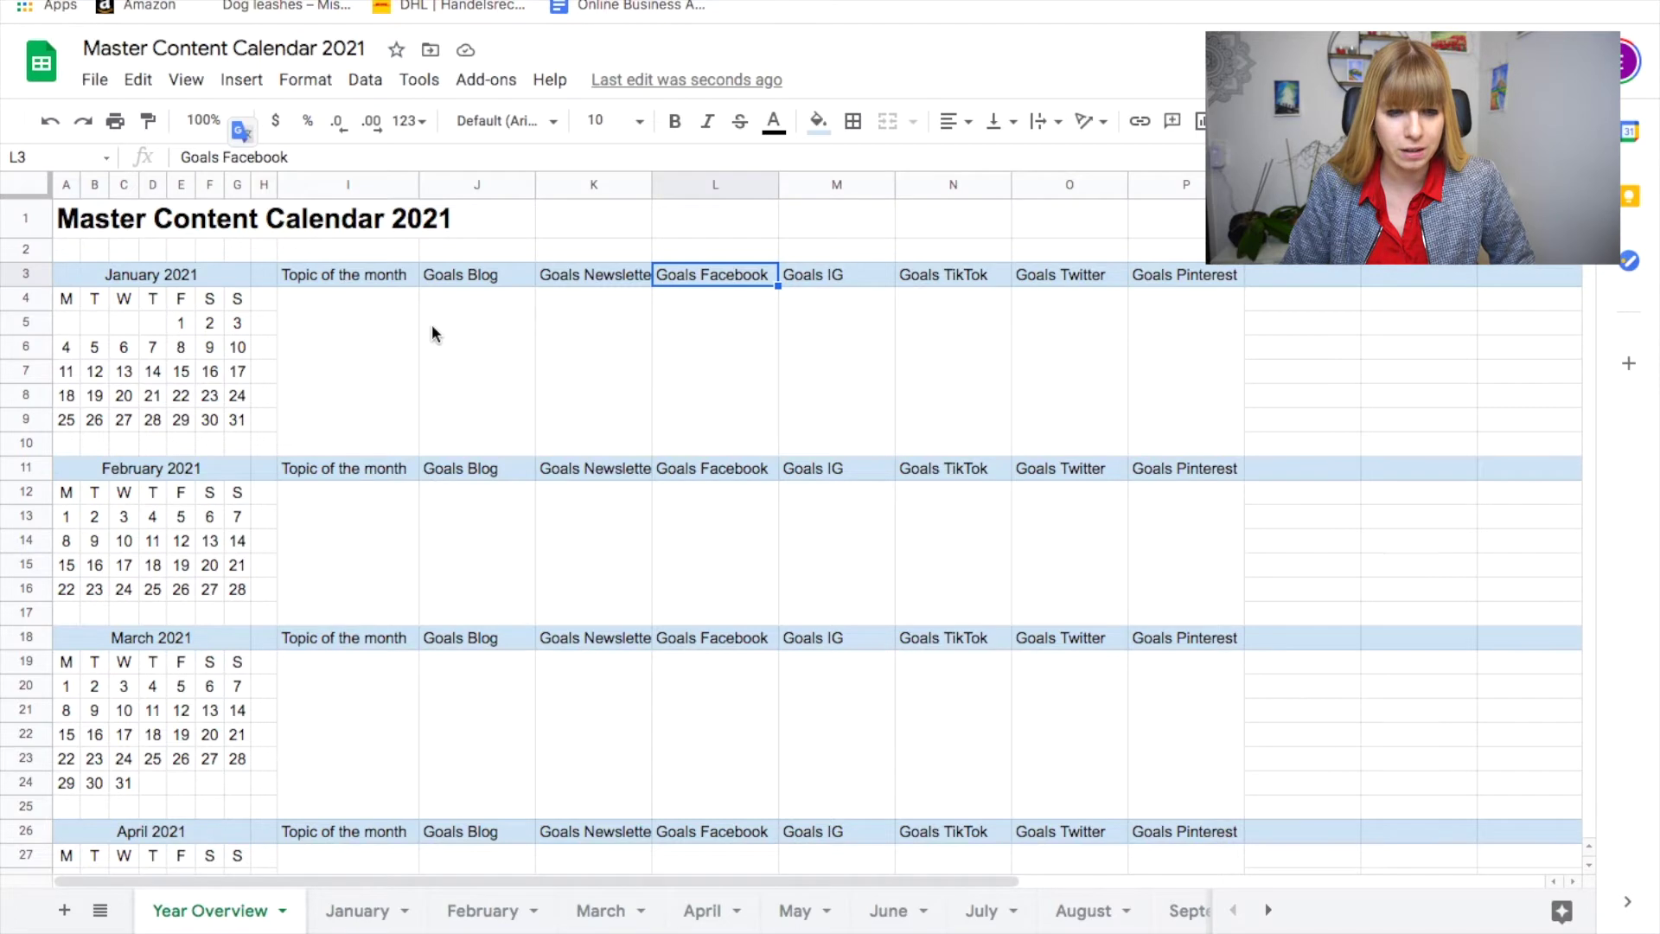
scroll(432, 327, down, 1)
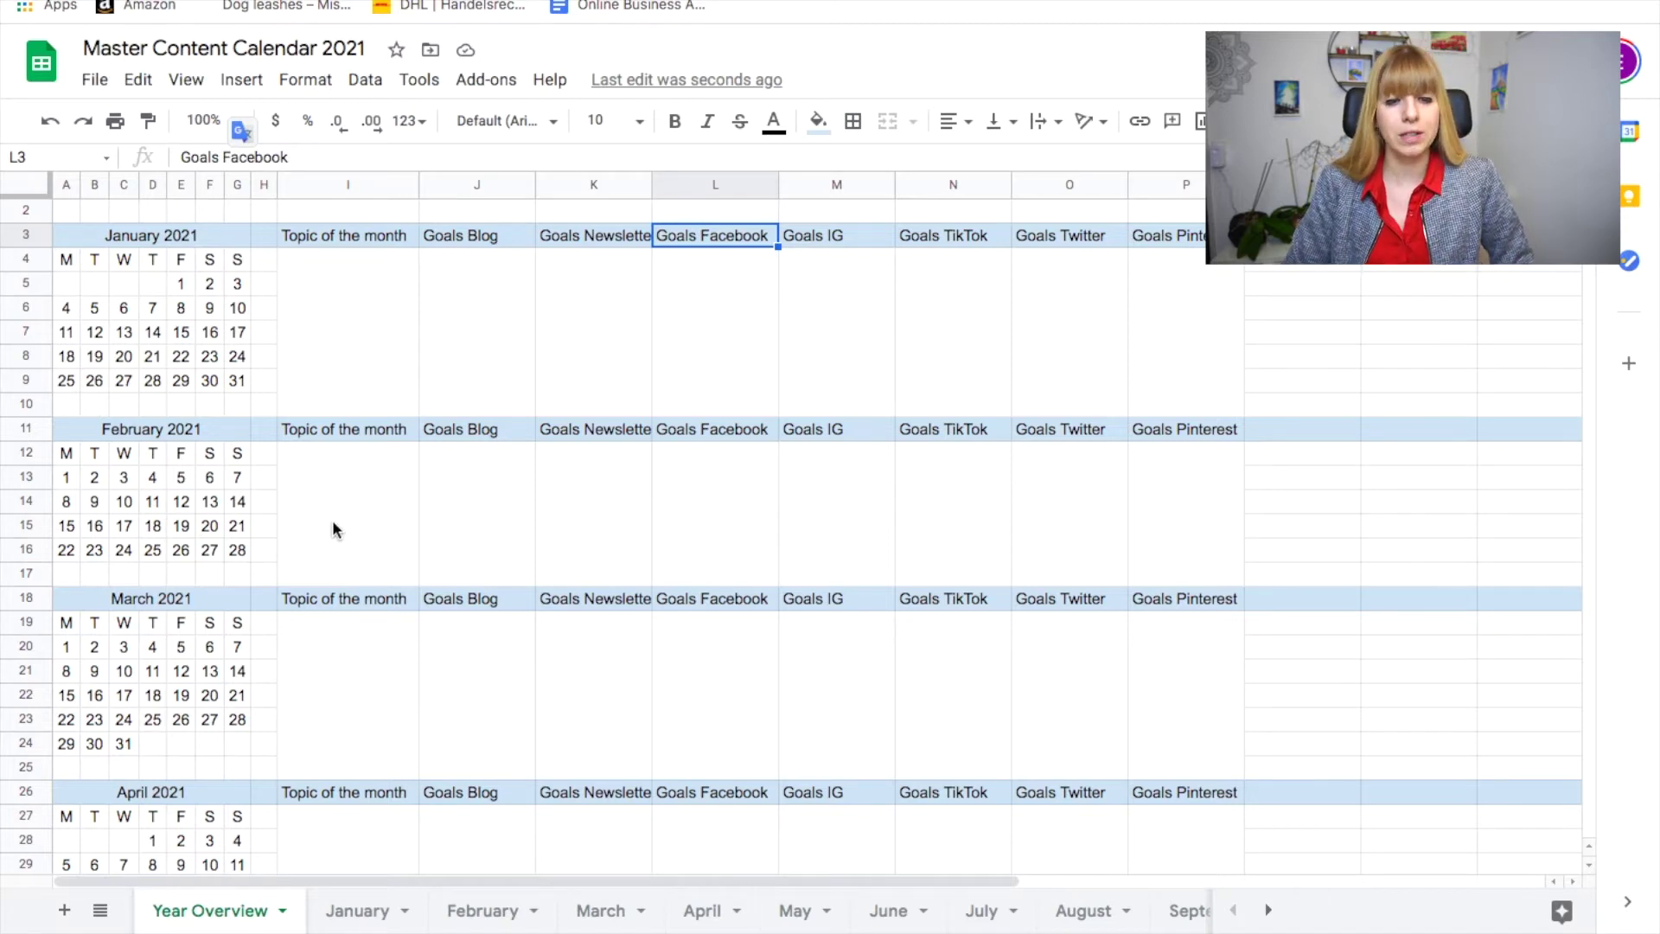
click(350, 495)
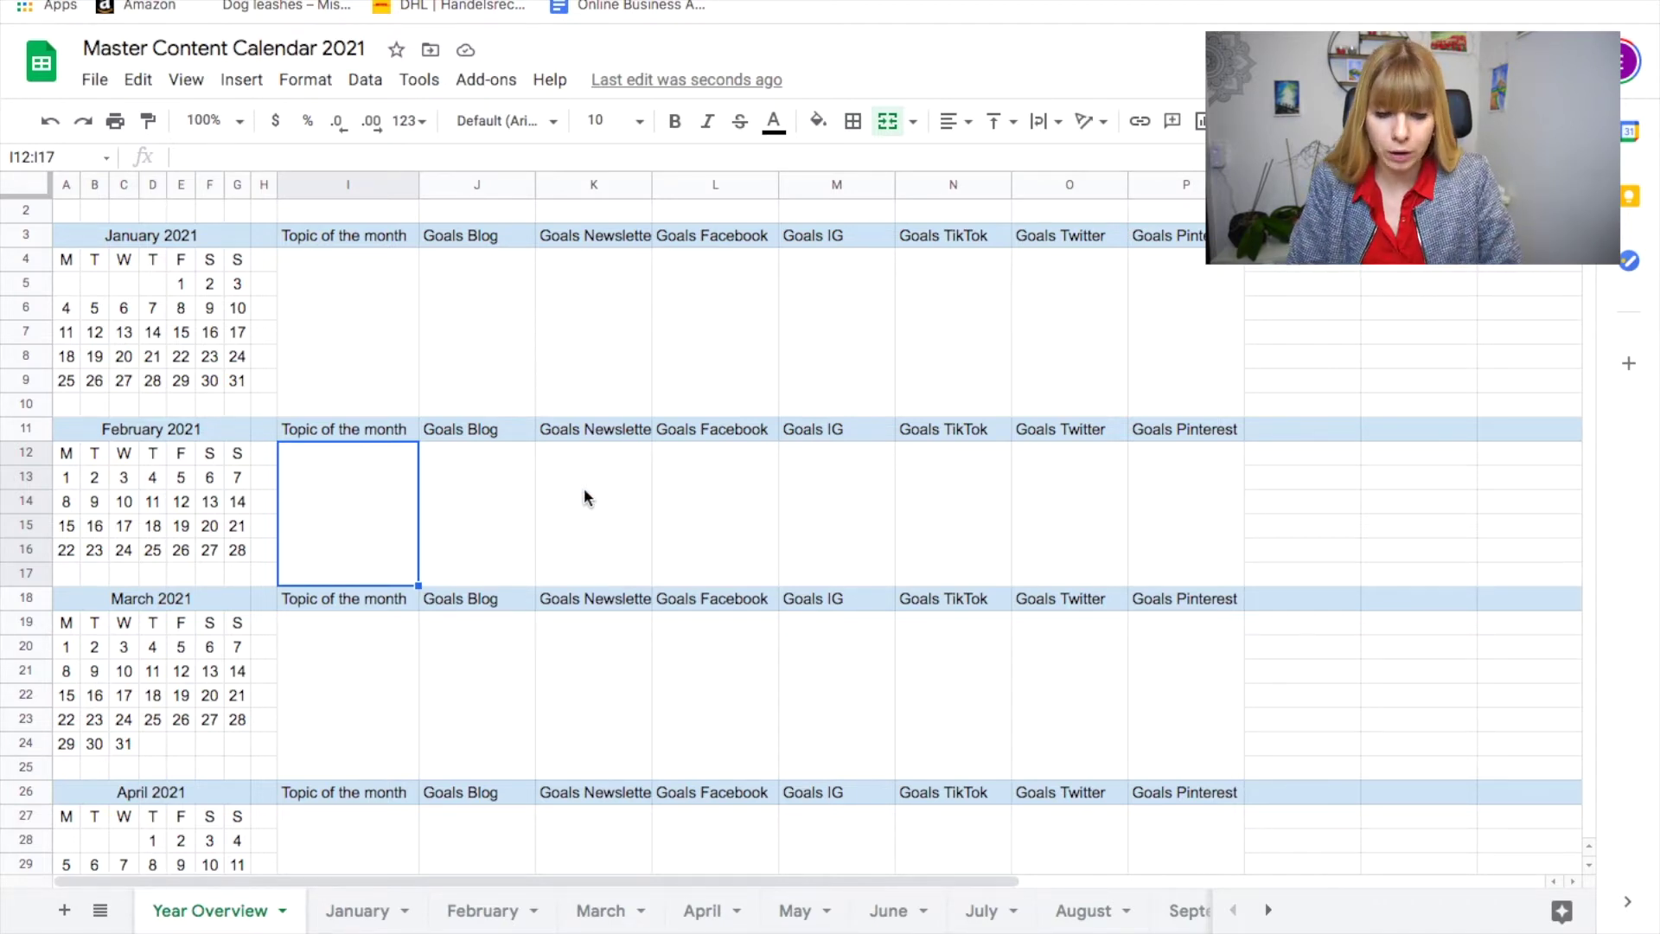
key(Return)
text(Facebook group, )
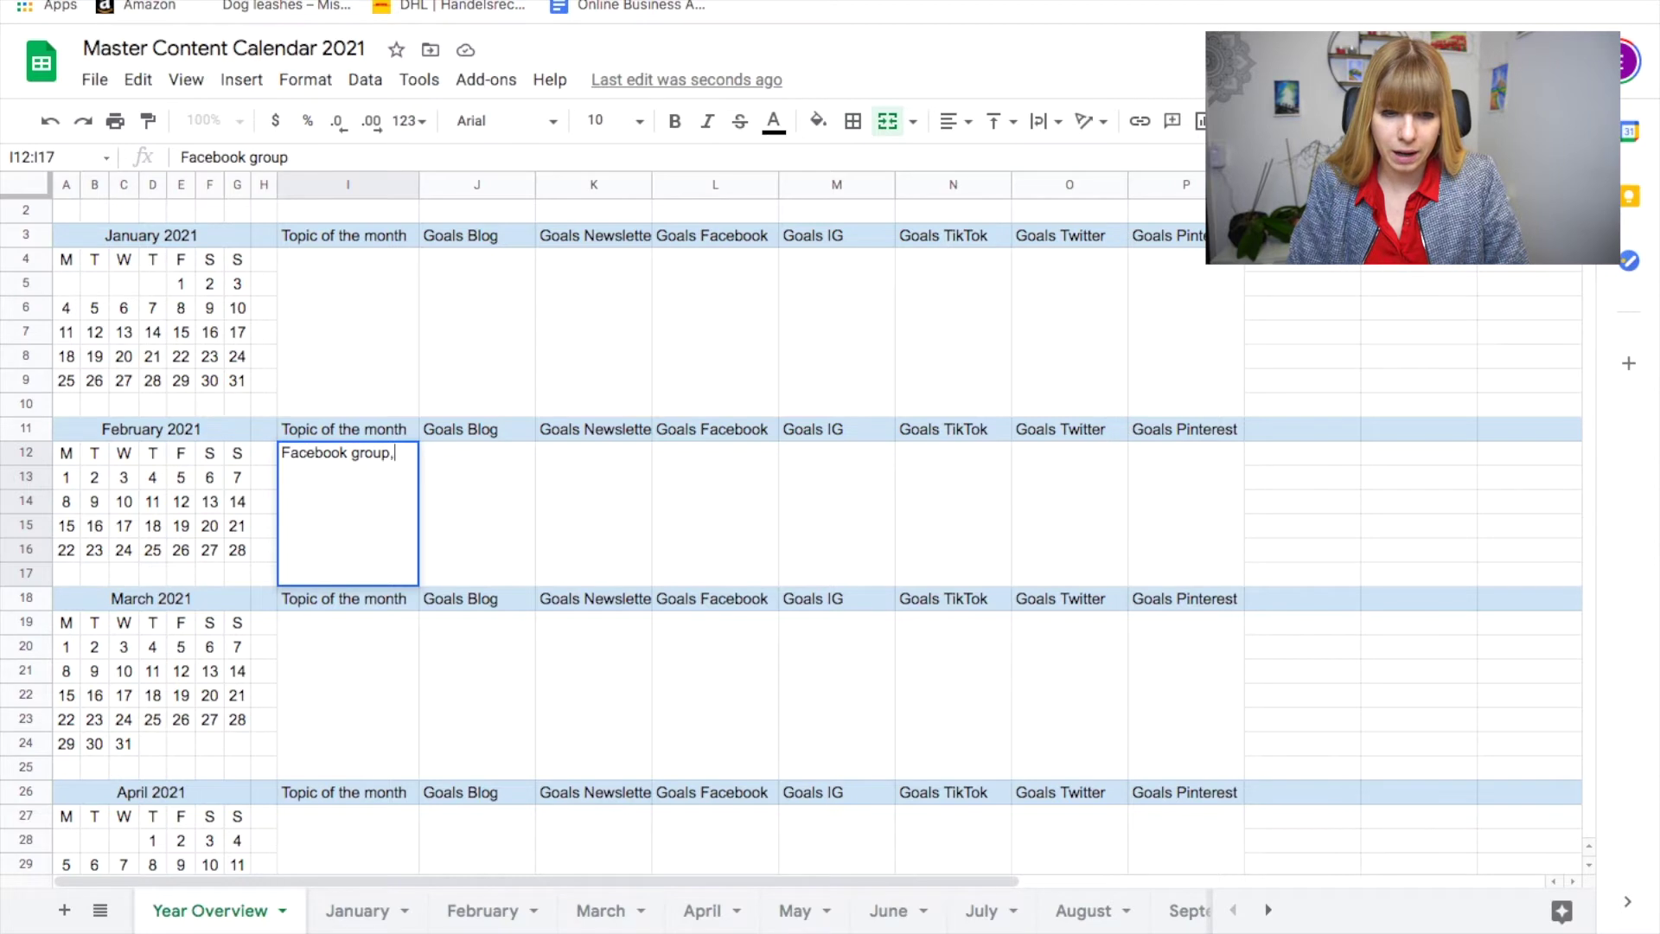
text(2 new)
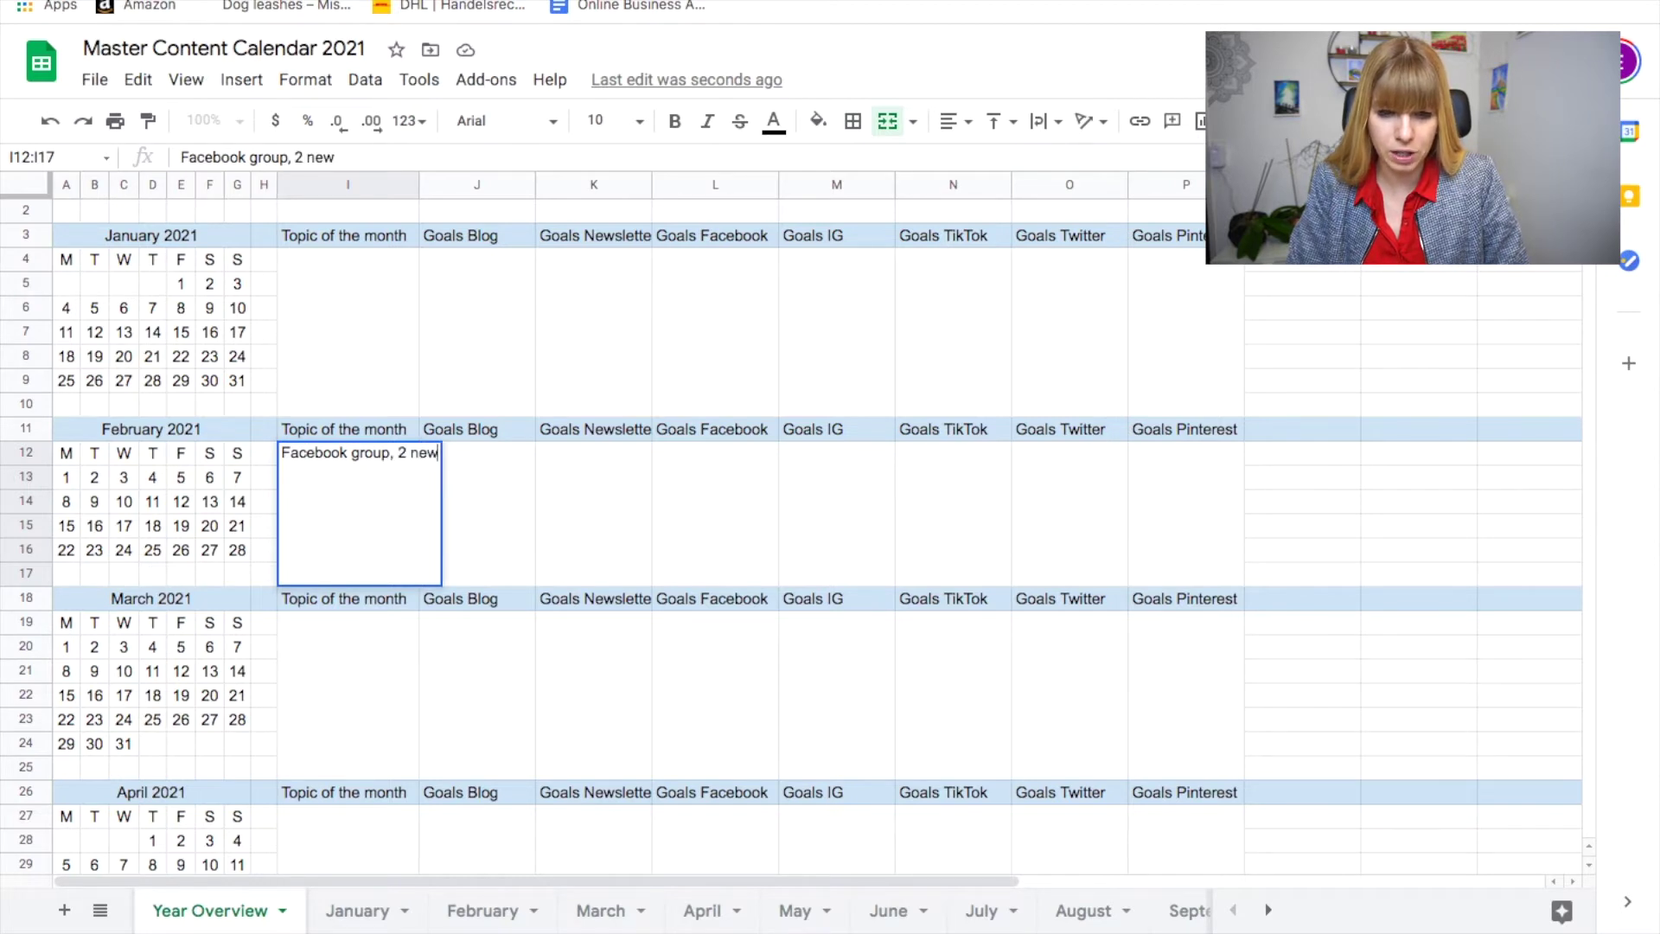
text( coaching clients)
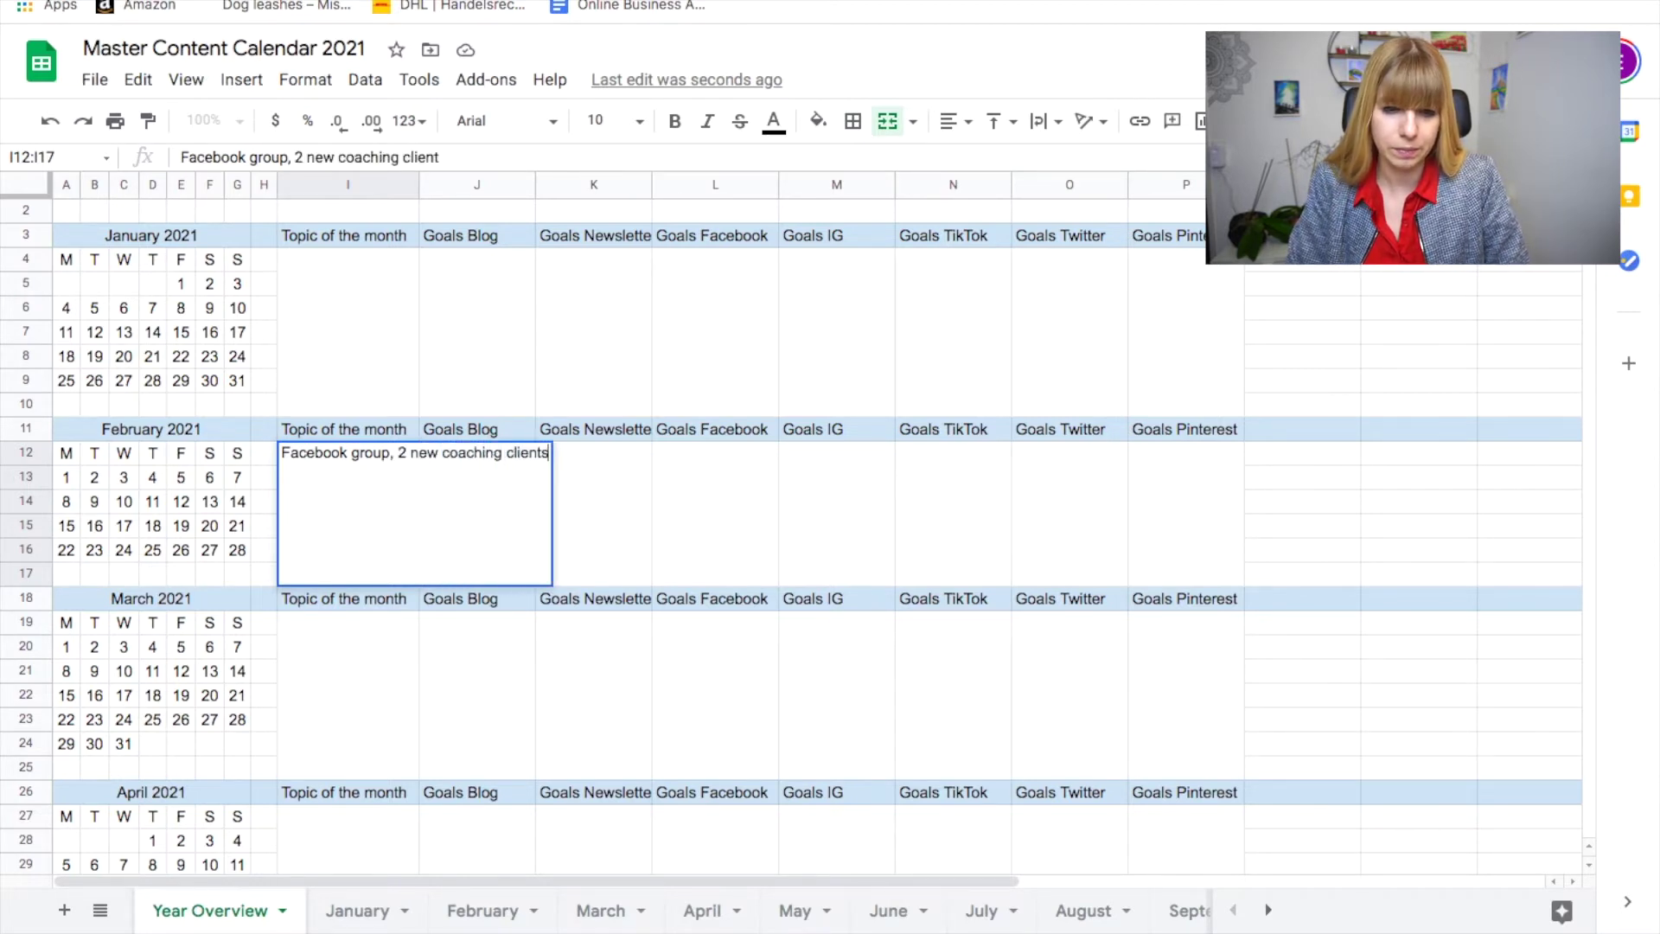
text(, Linkedin)
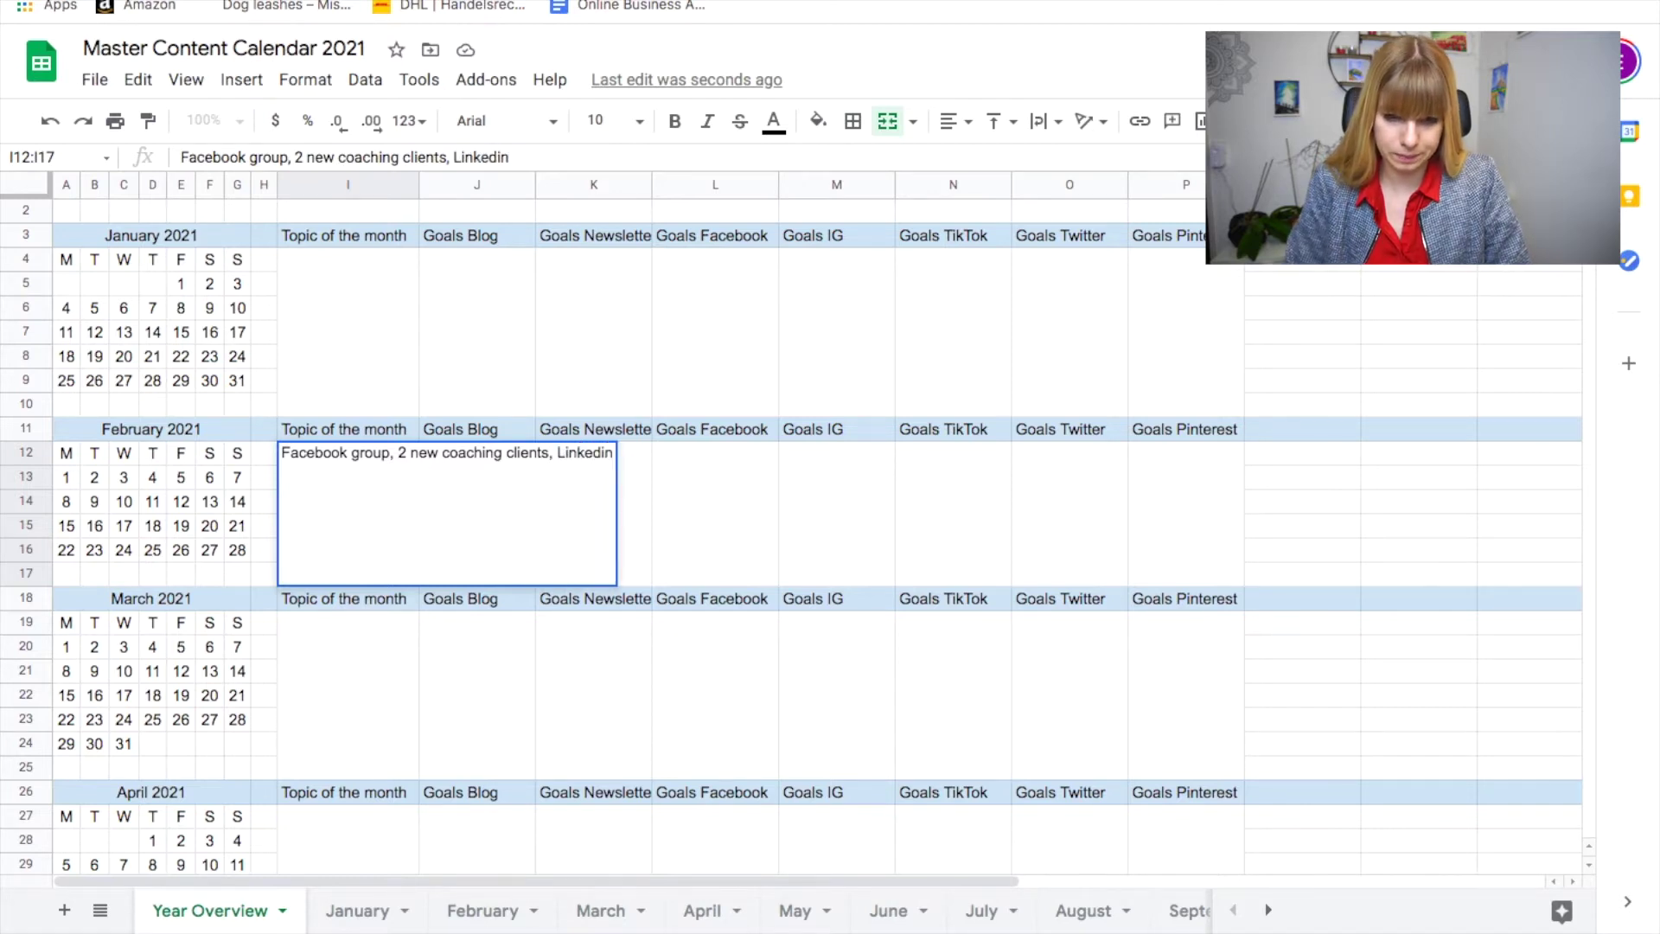
key(Tab)
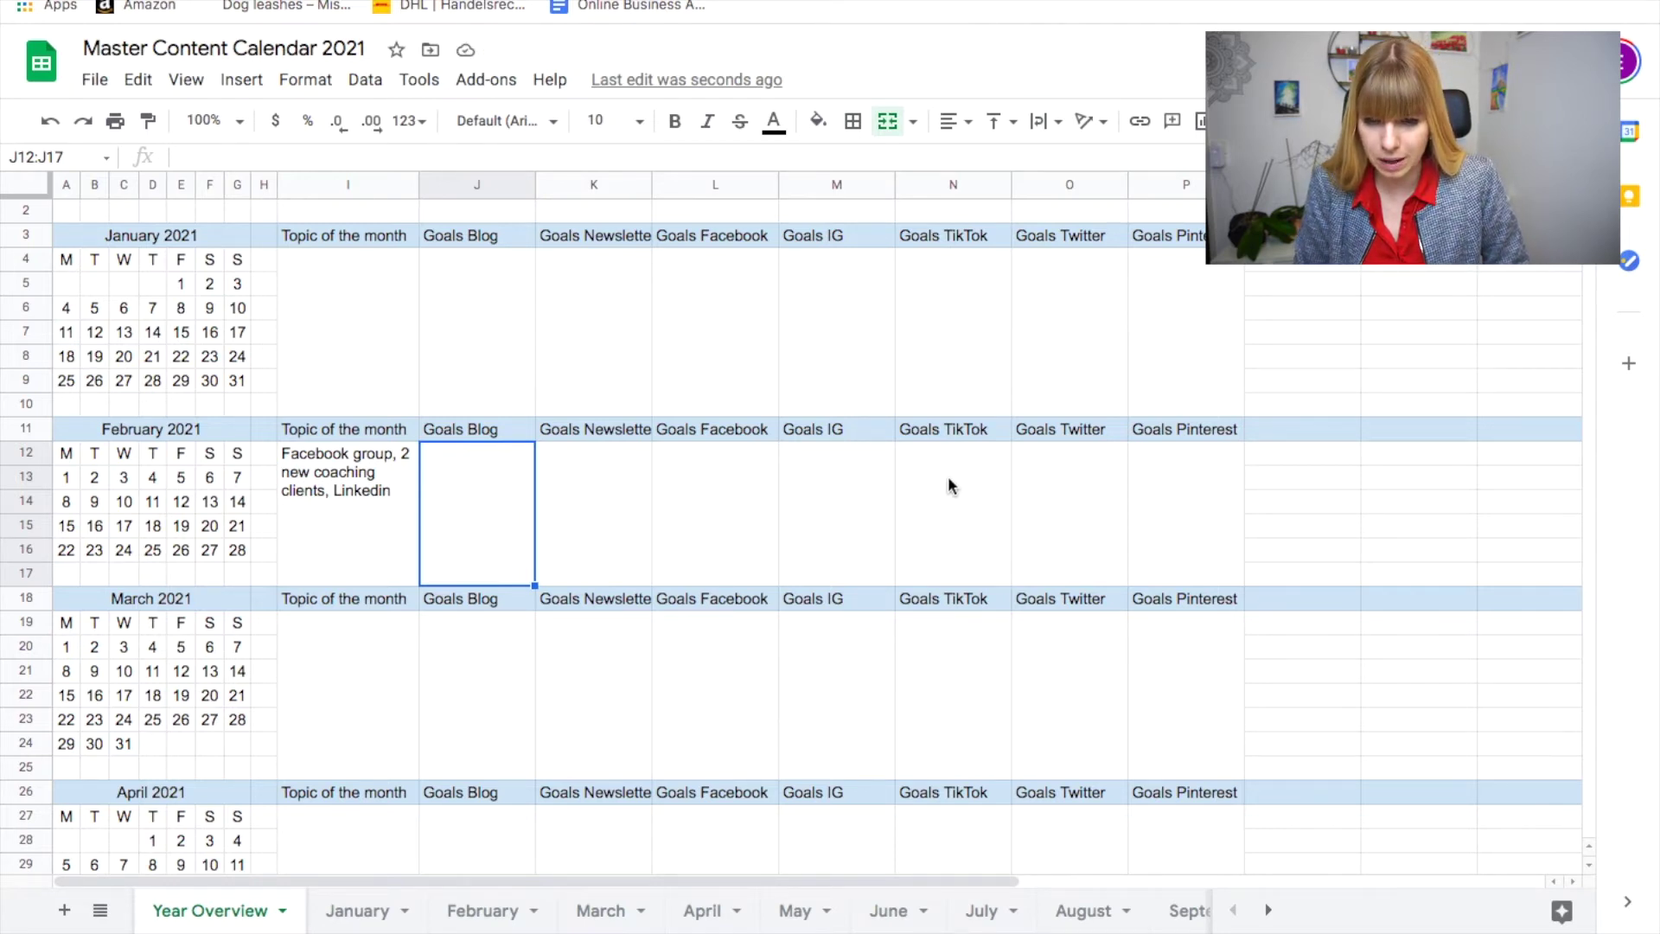
- Change the Twitter goals heading in January's header row (O3) to "Goals Linkedin"
click(1079, 235)
double_click(250, 157)
text(Linkedi)
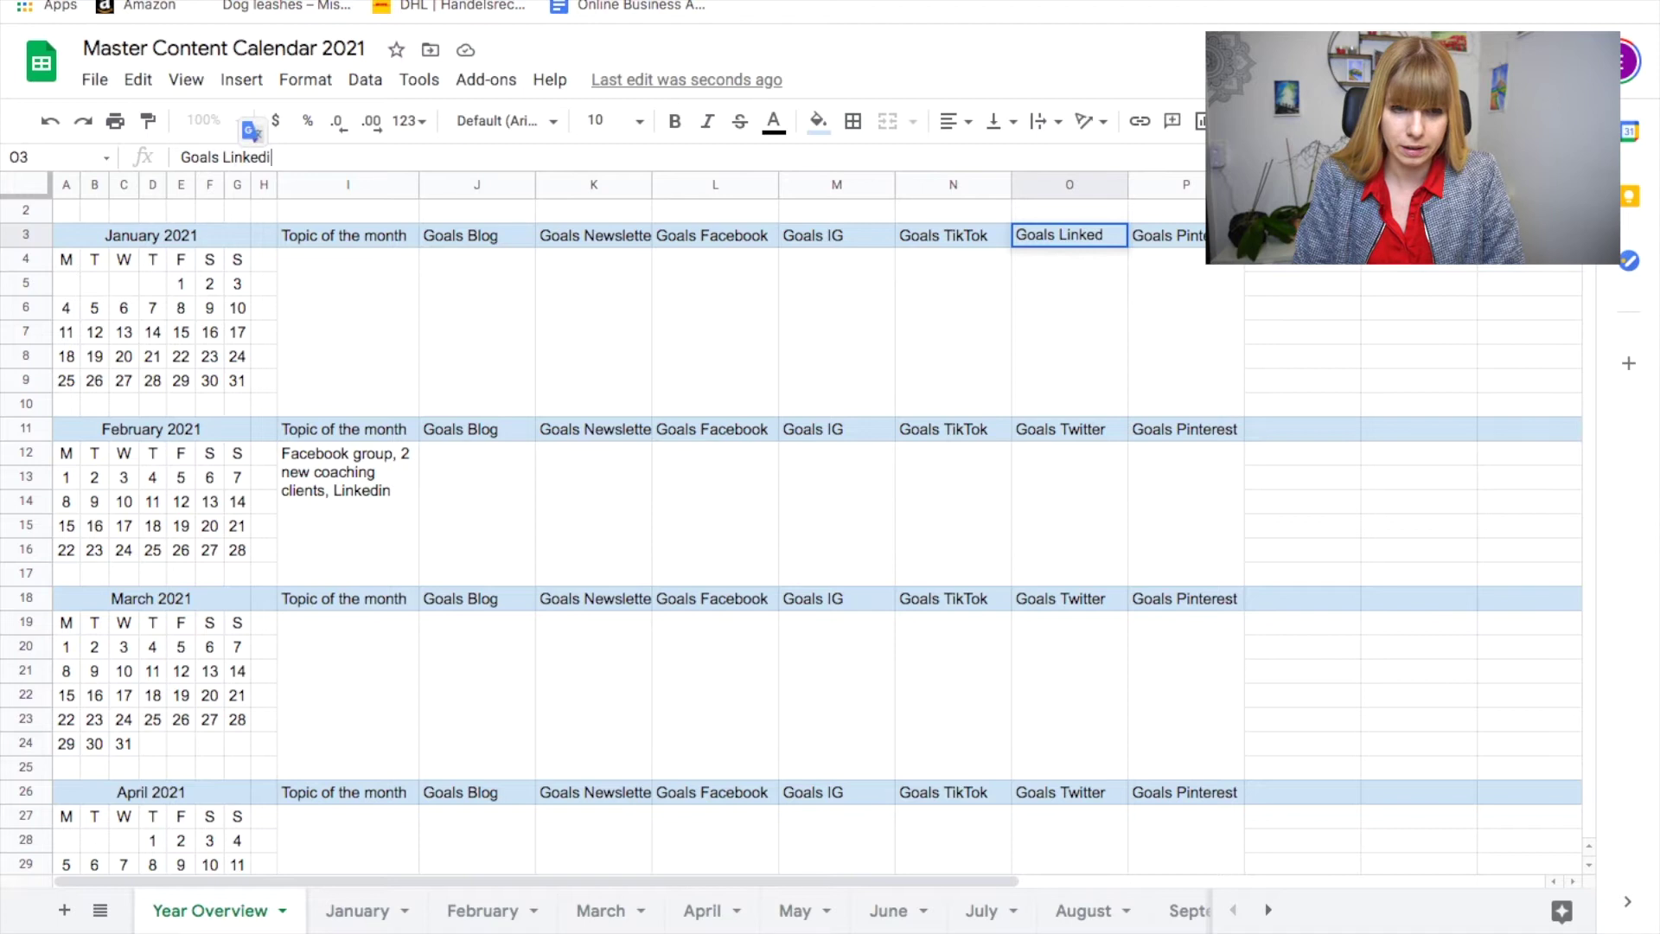
text(n)
key(Tab)
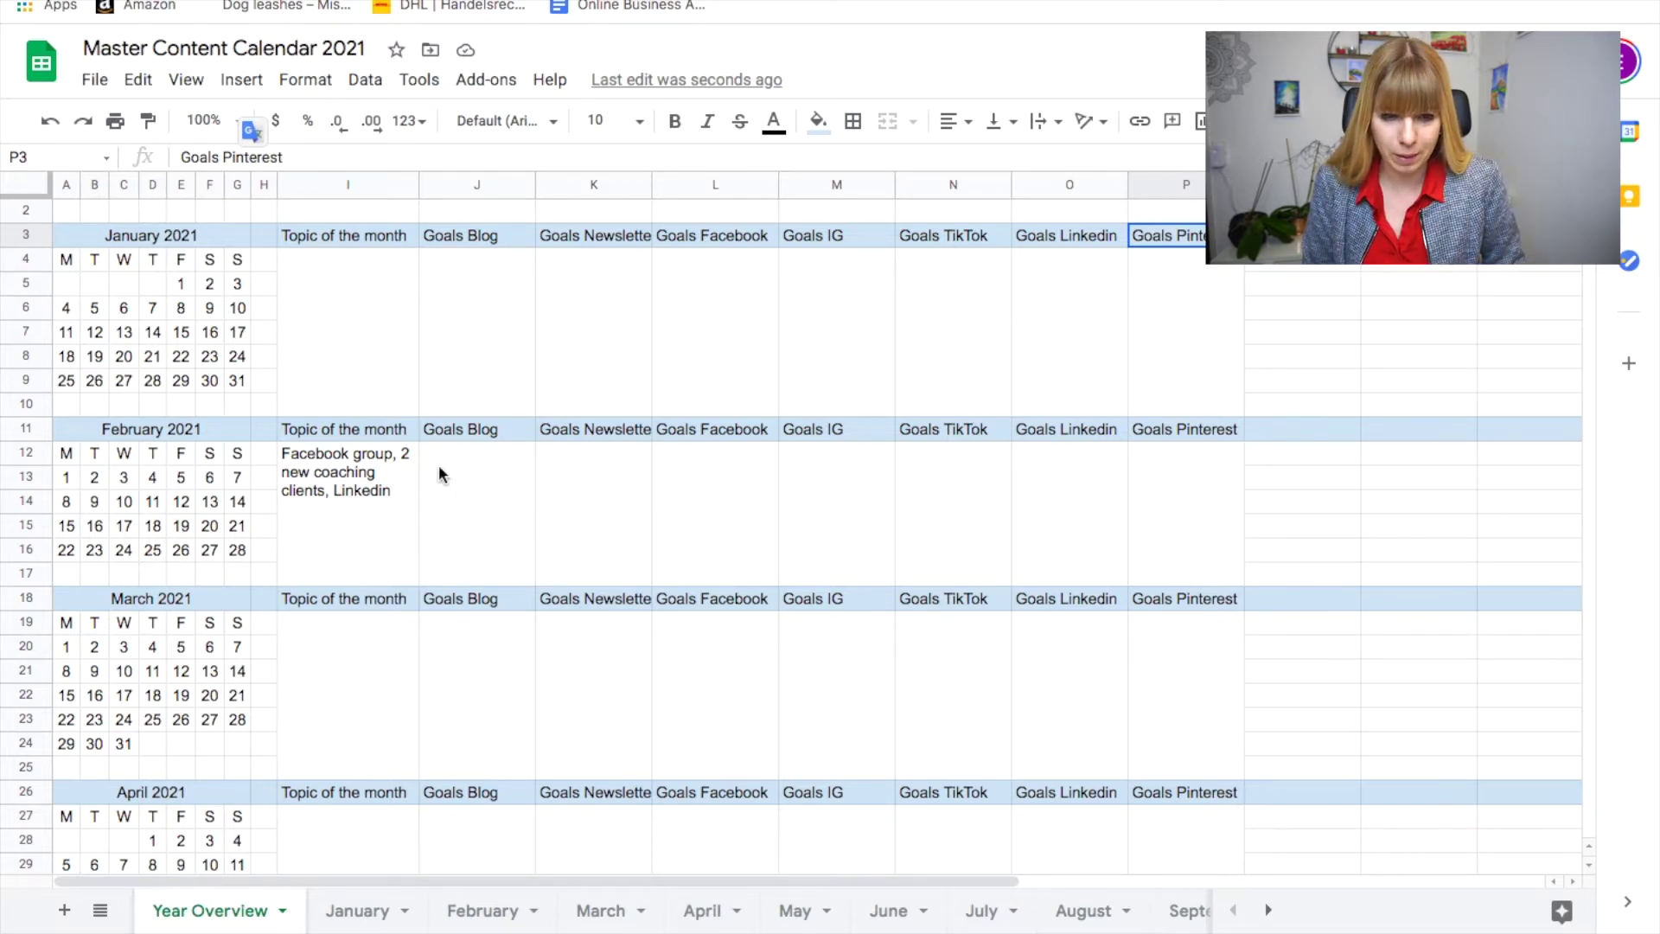
- Enter "Create a Facebook group, film welcome video, get the first 50 members" as the Facebook goals for February 2021
click(739, 484)
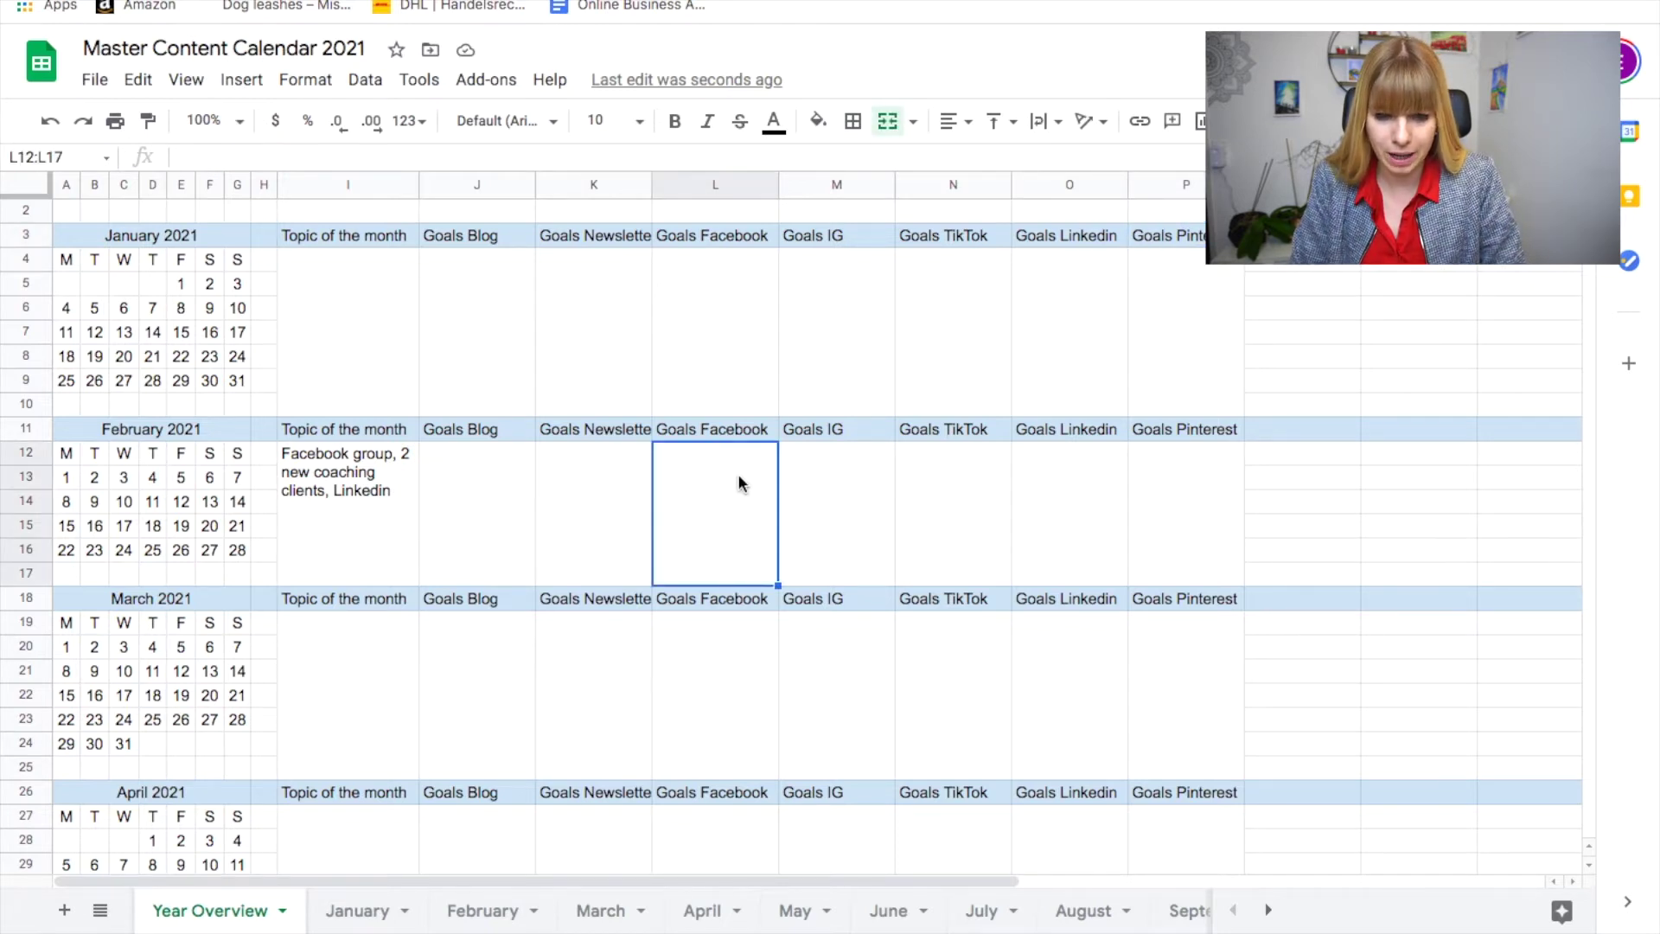
text(Create a )
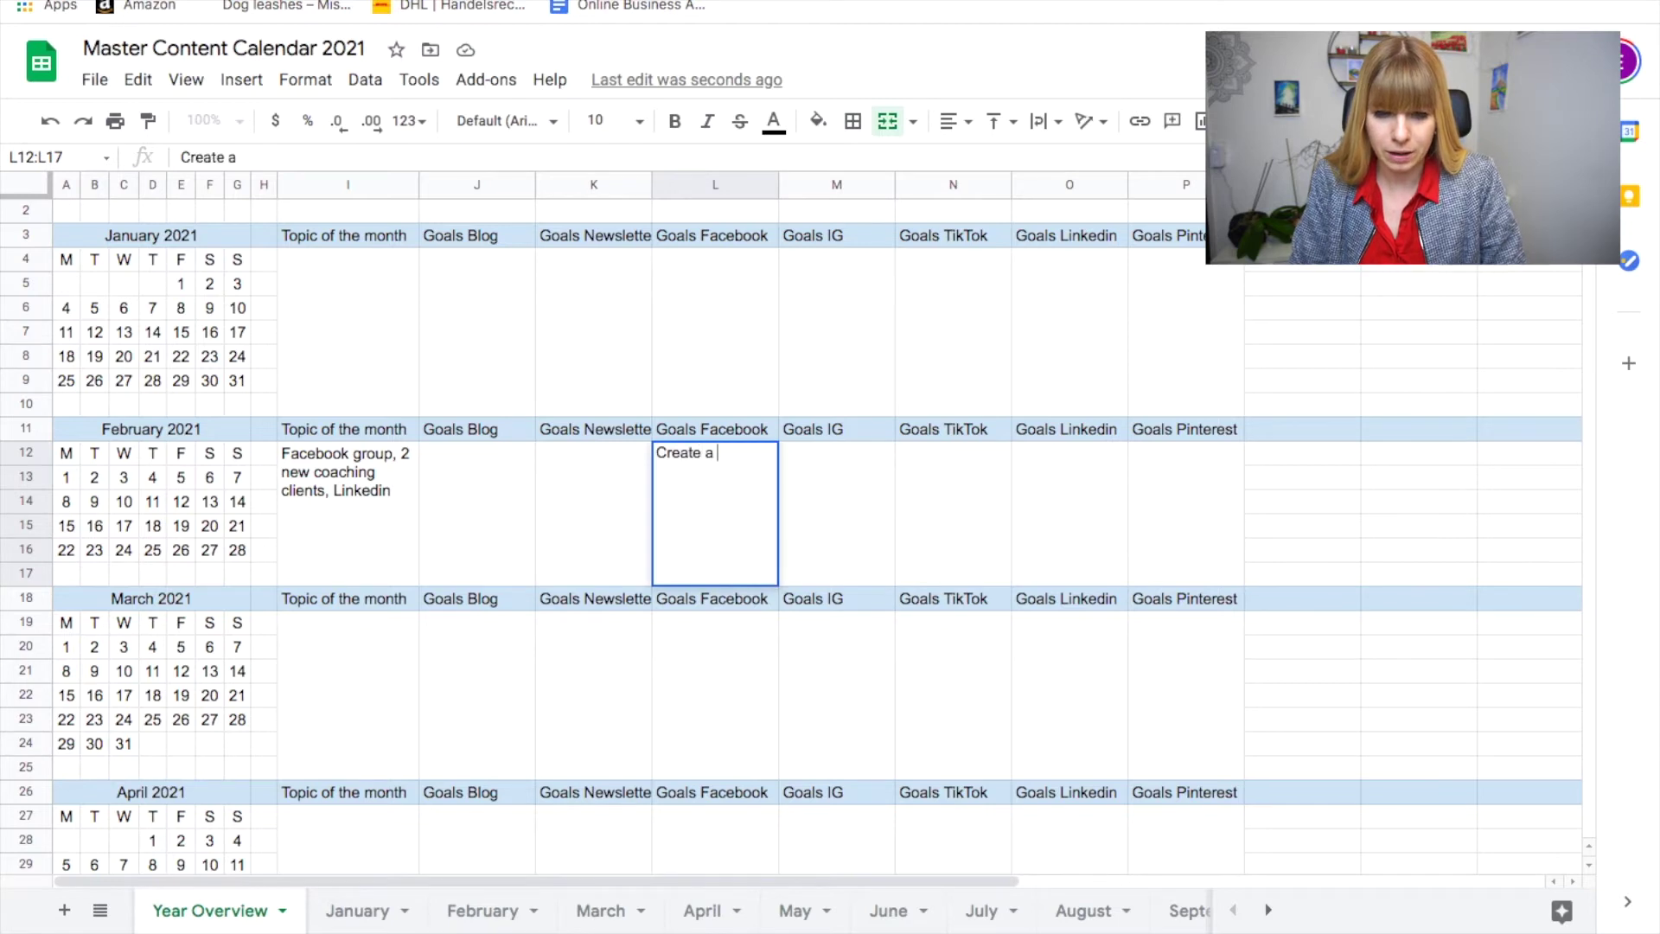
text(fFac)
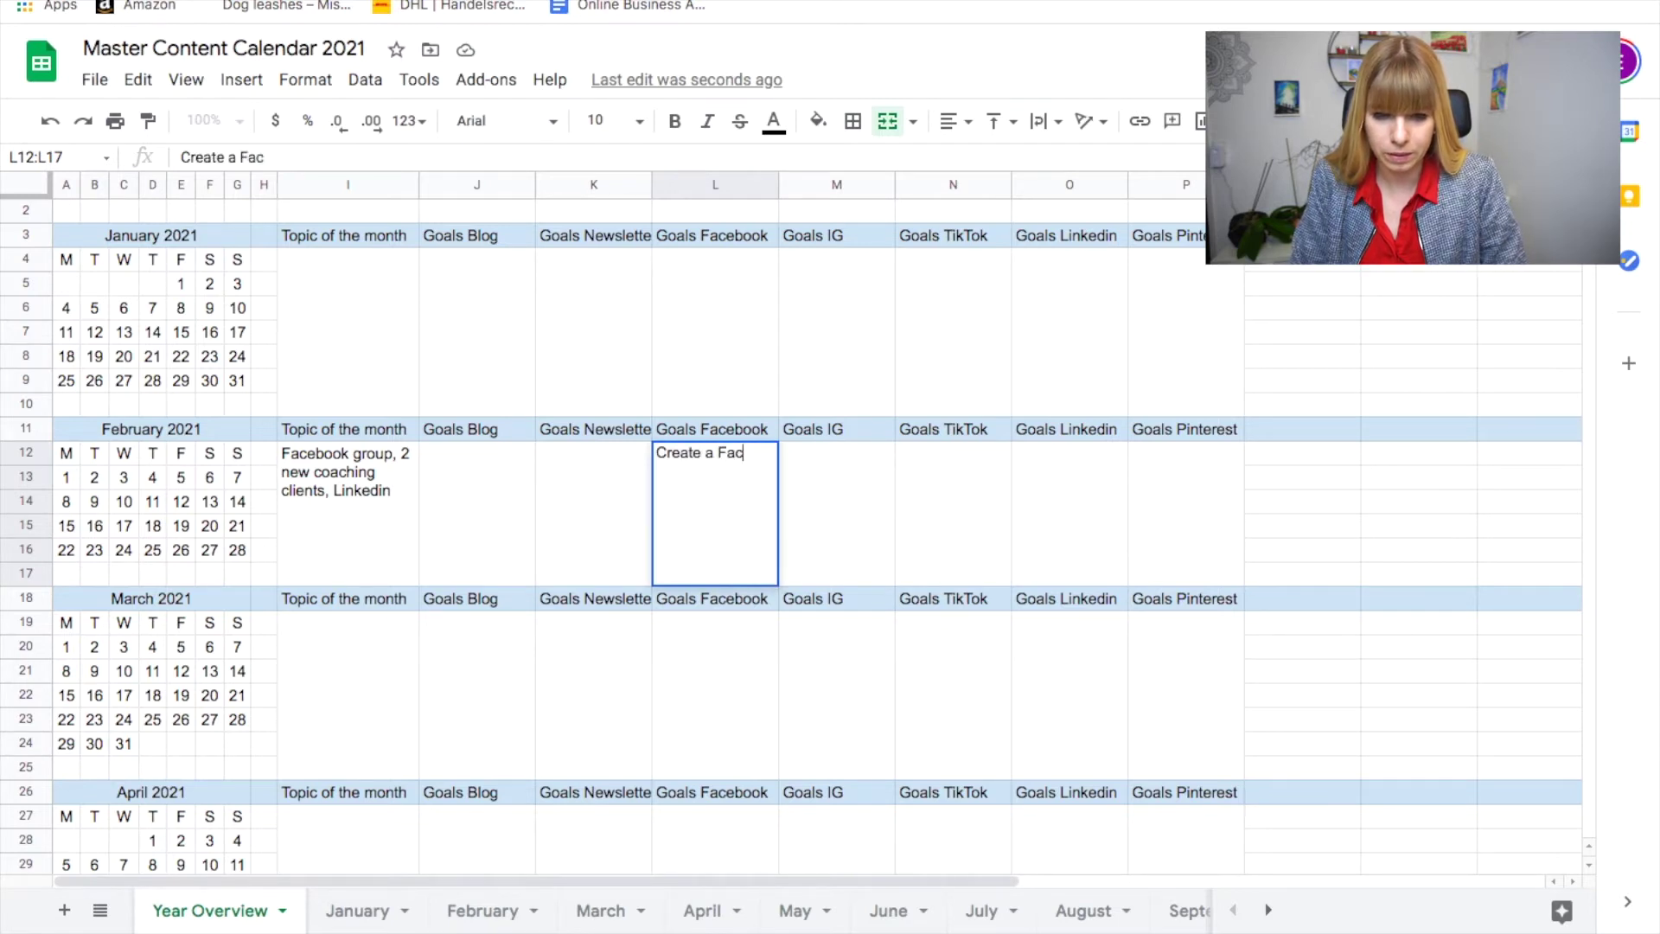
text(ebook group)
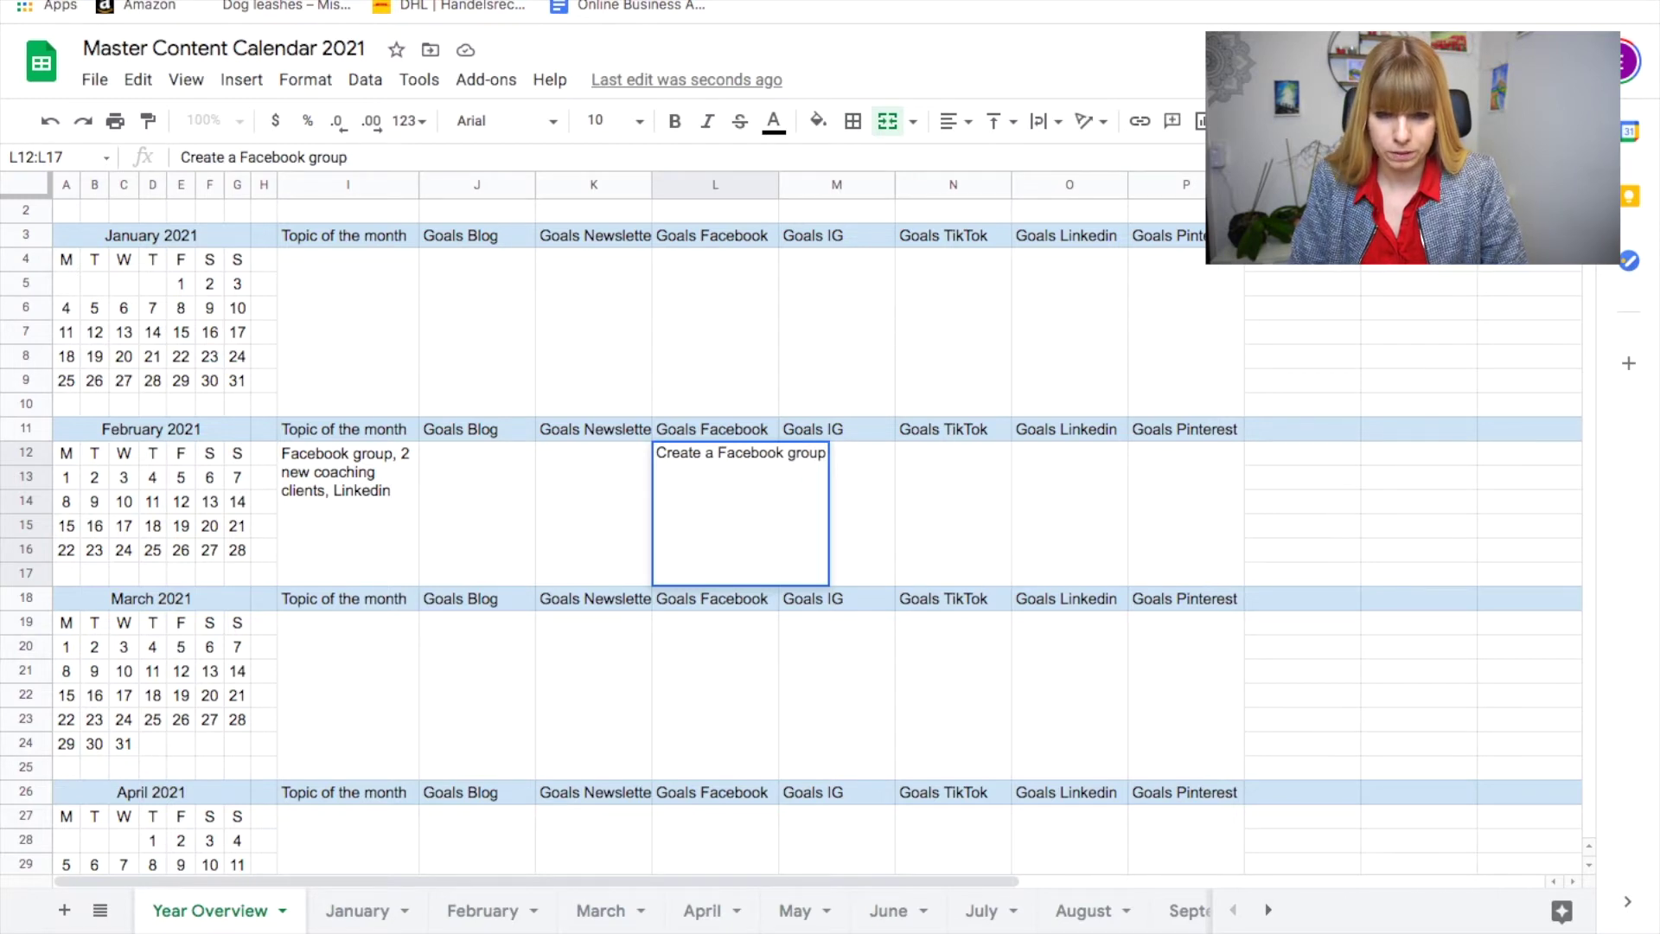
text(, )
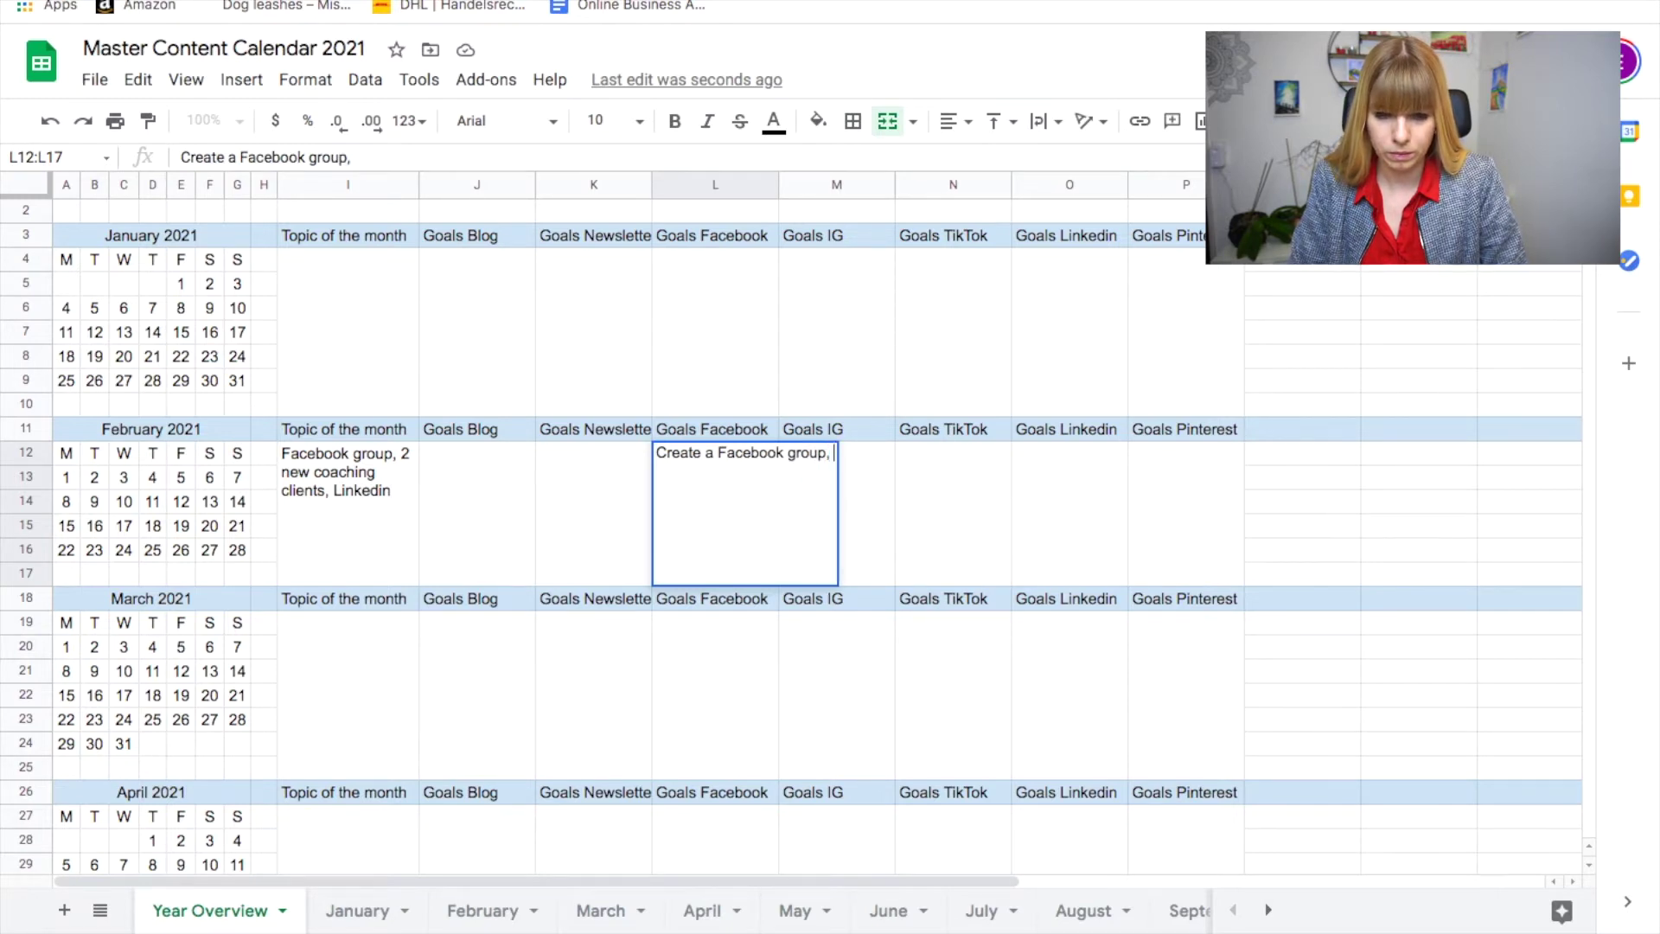
text(film welcome)
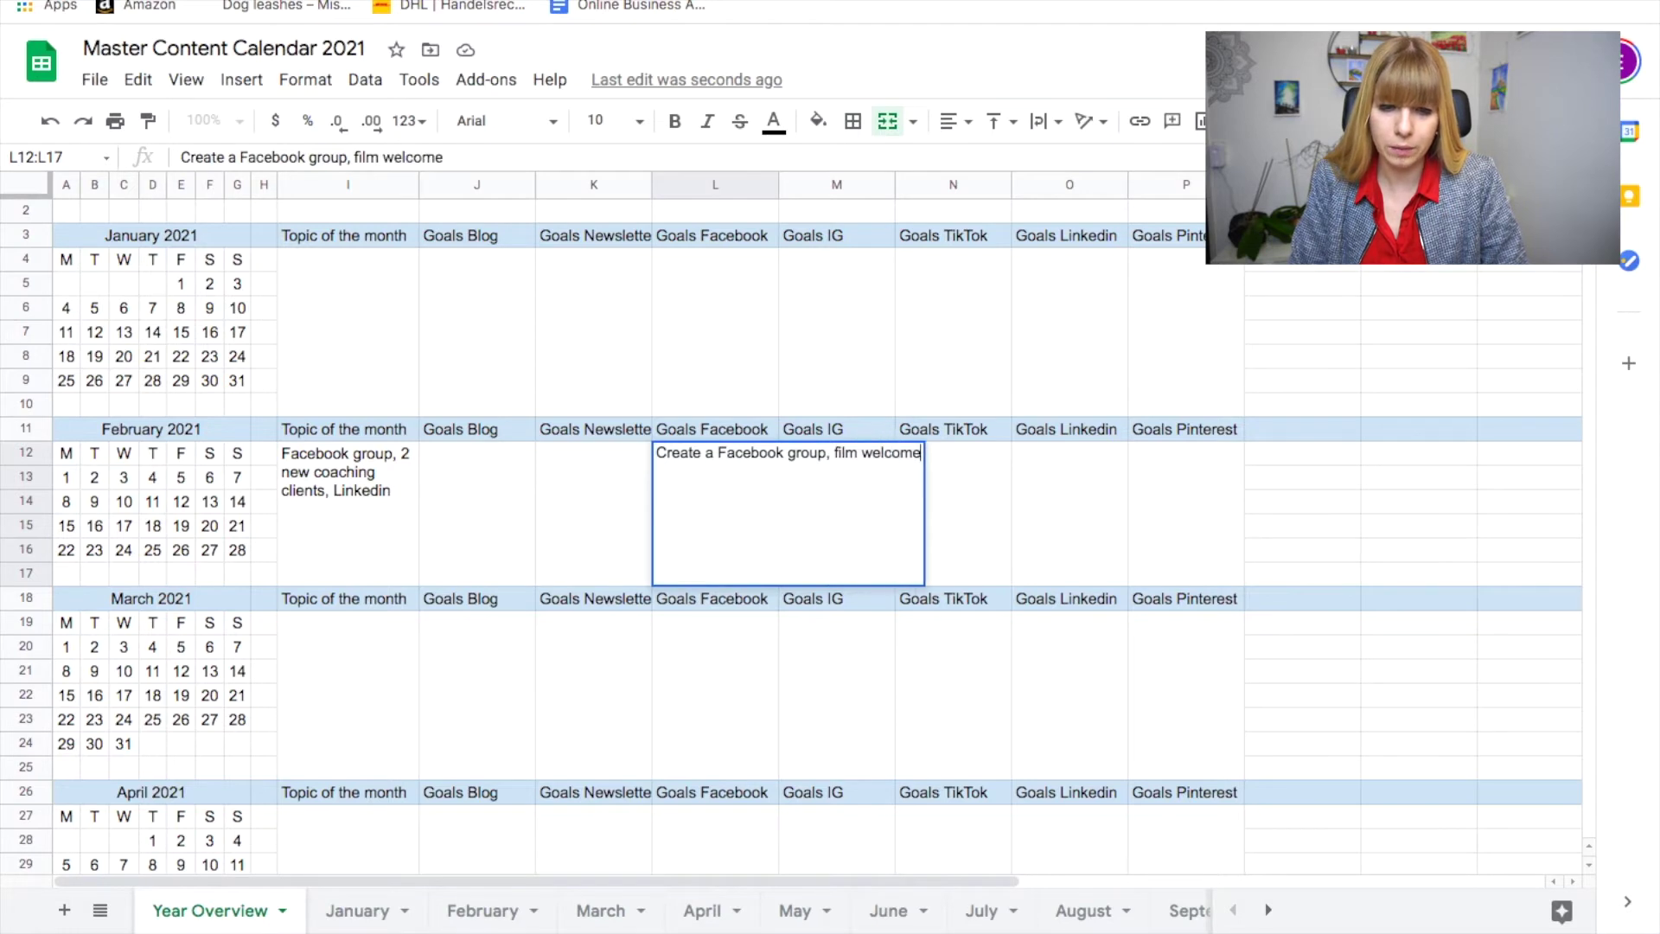
text( video, get)
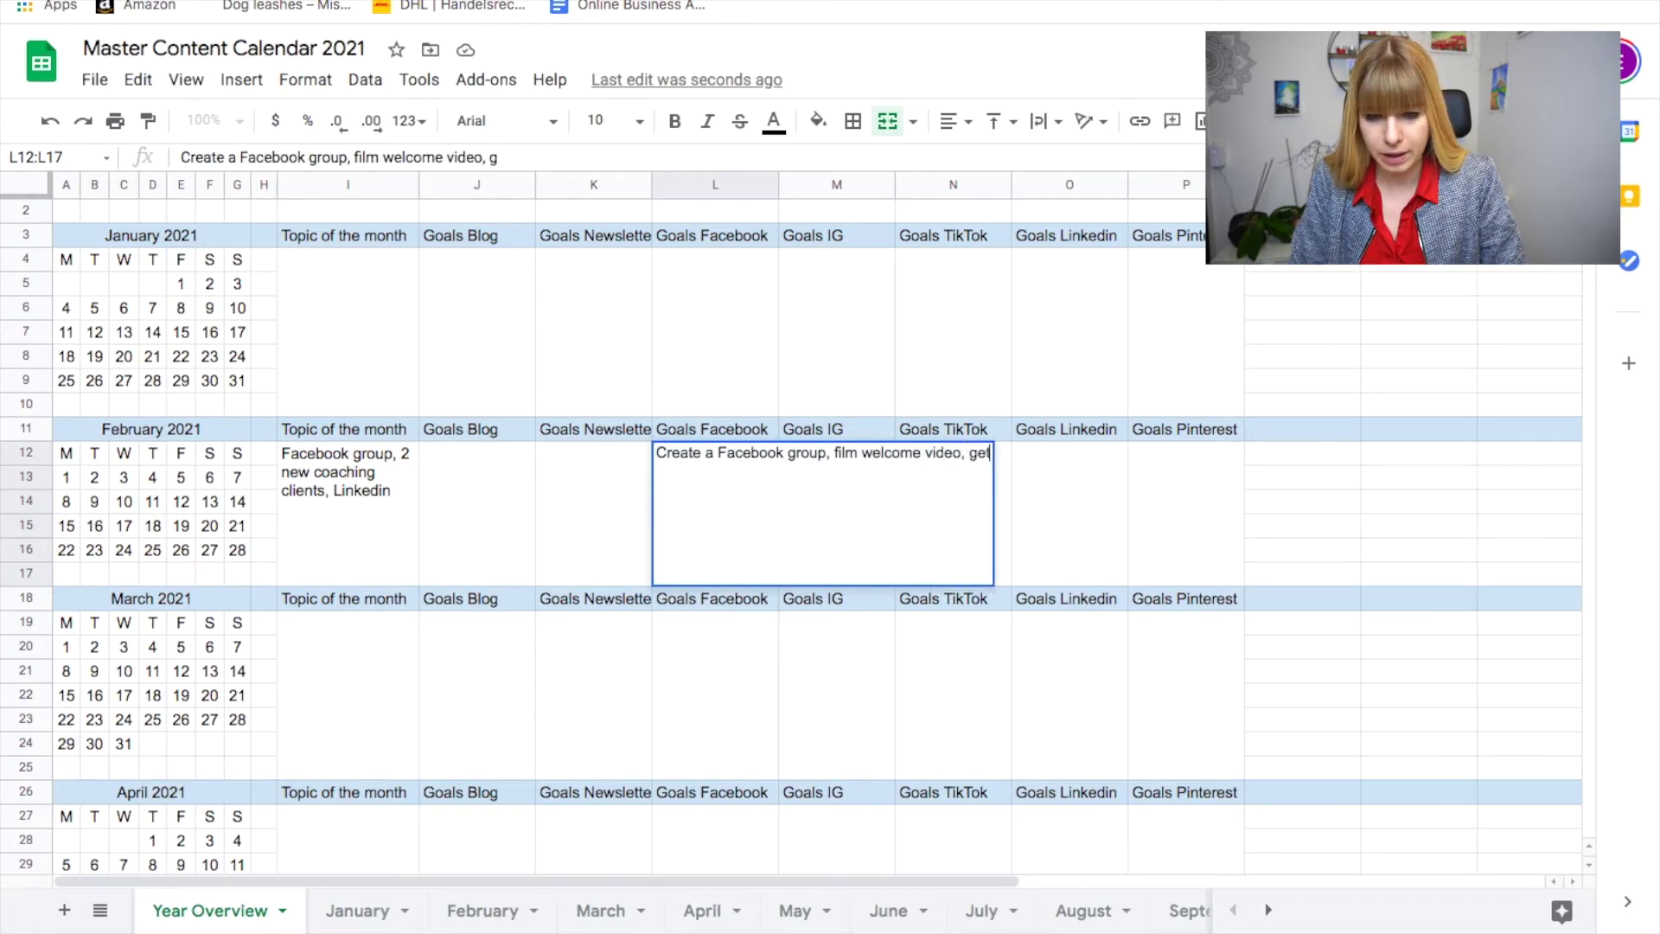
text( the first)
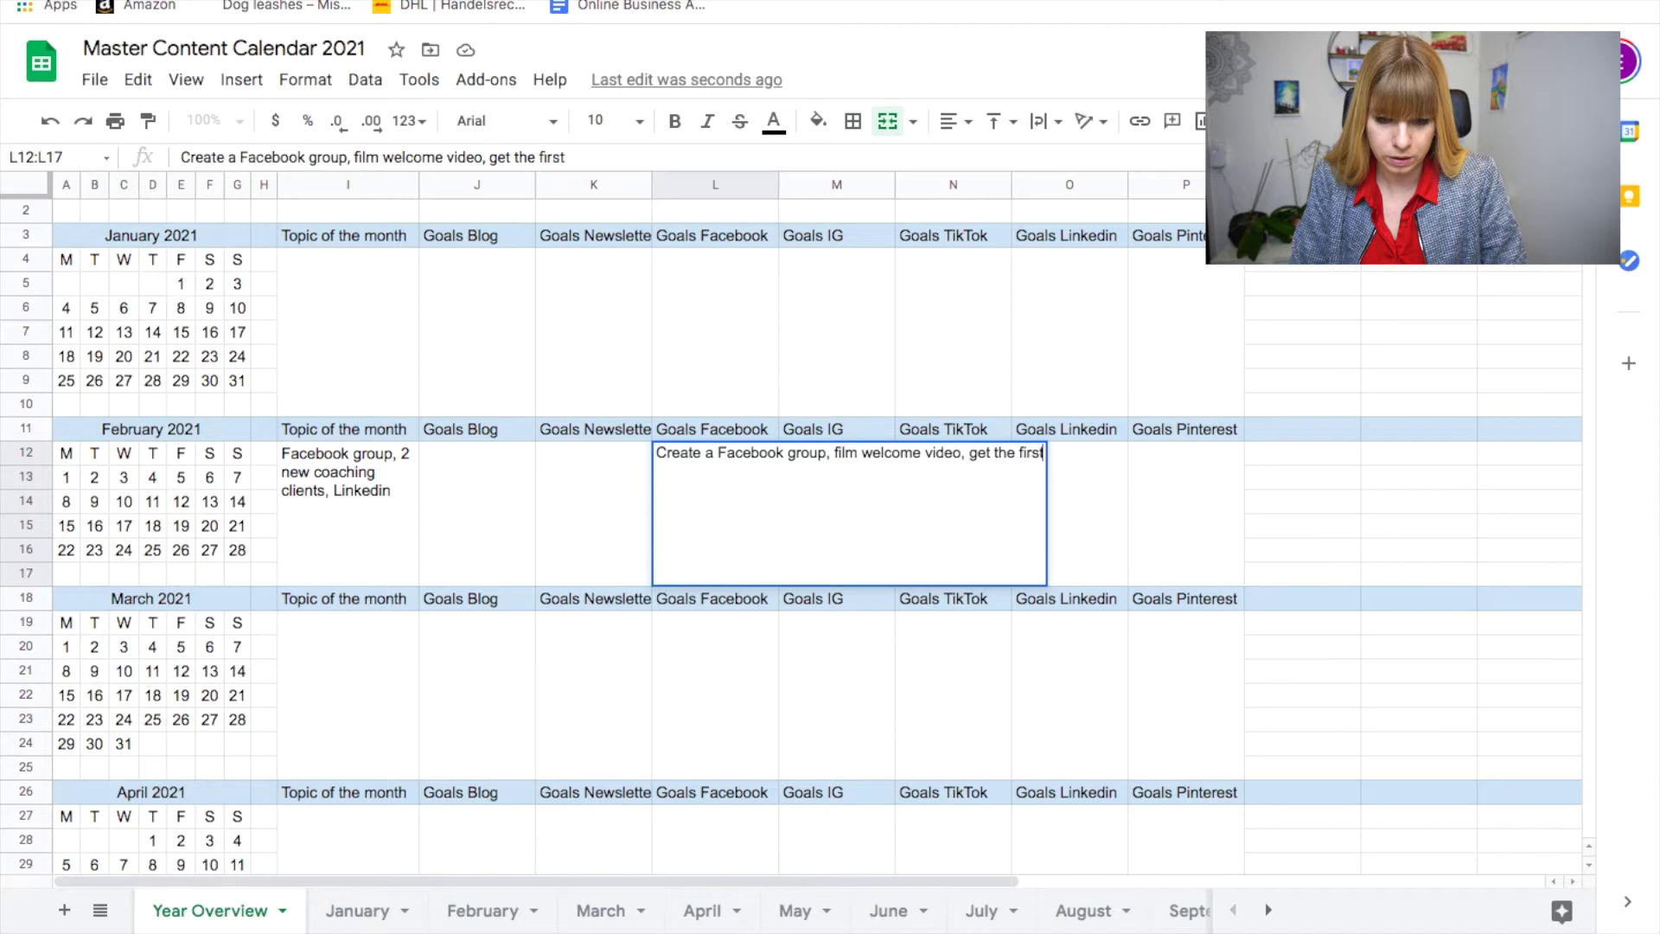
text( 50 members)
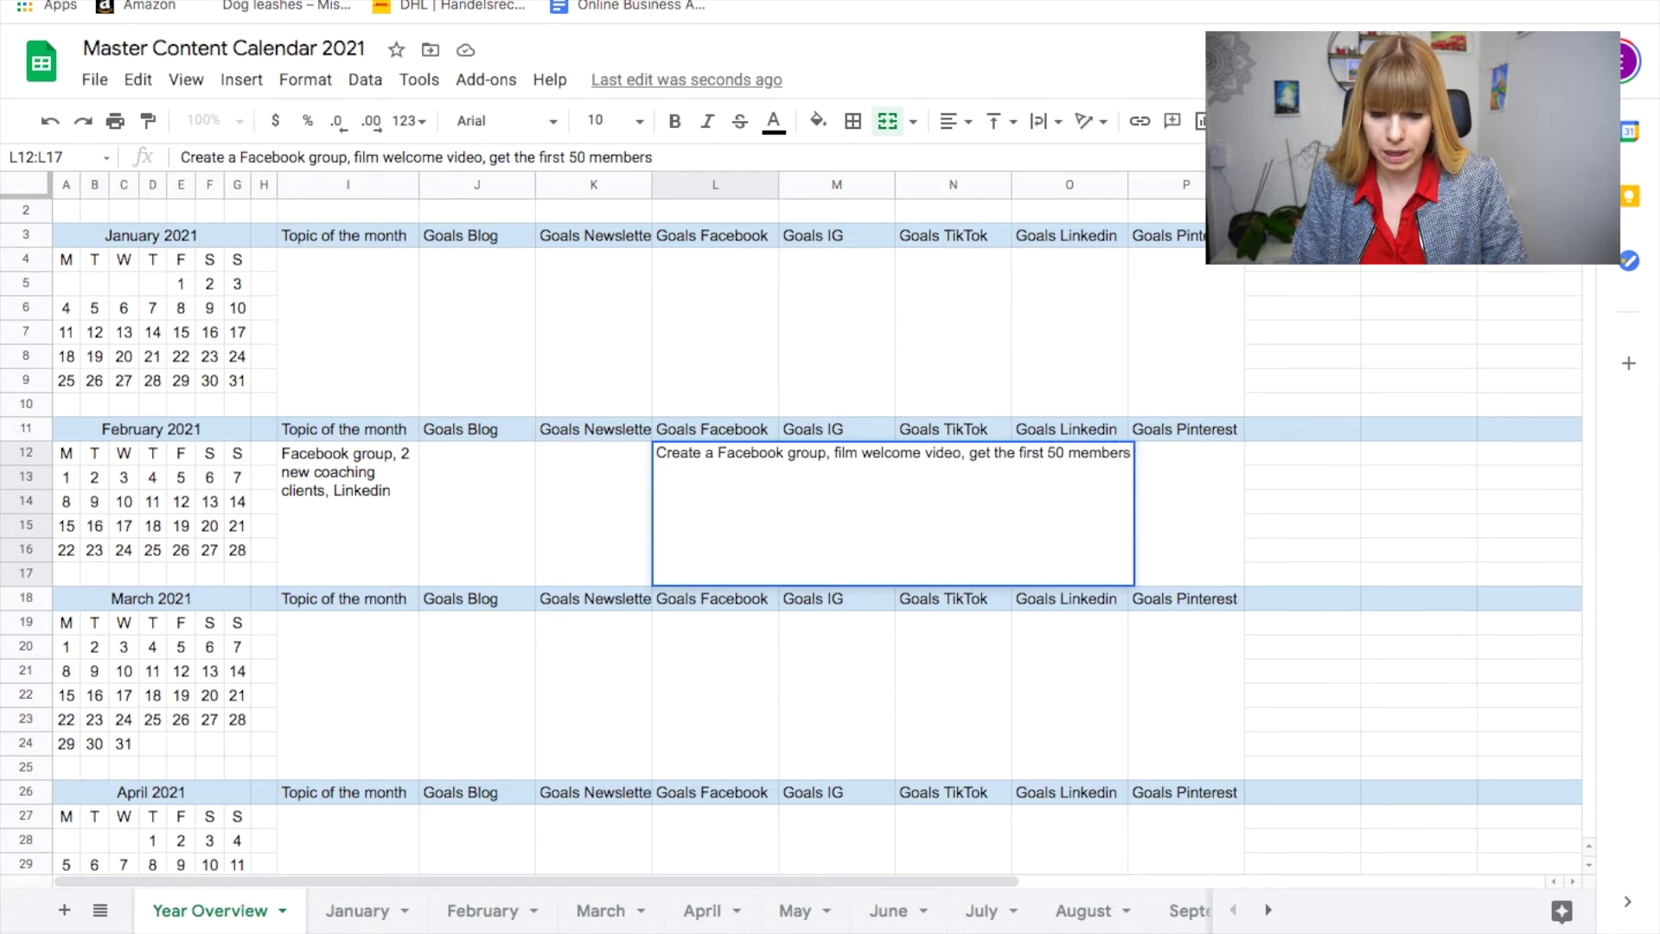
key(Tab)
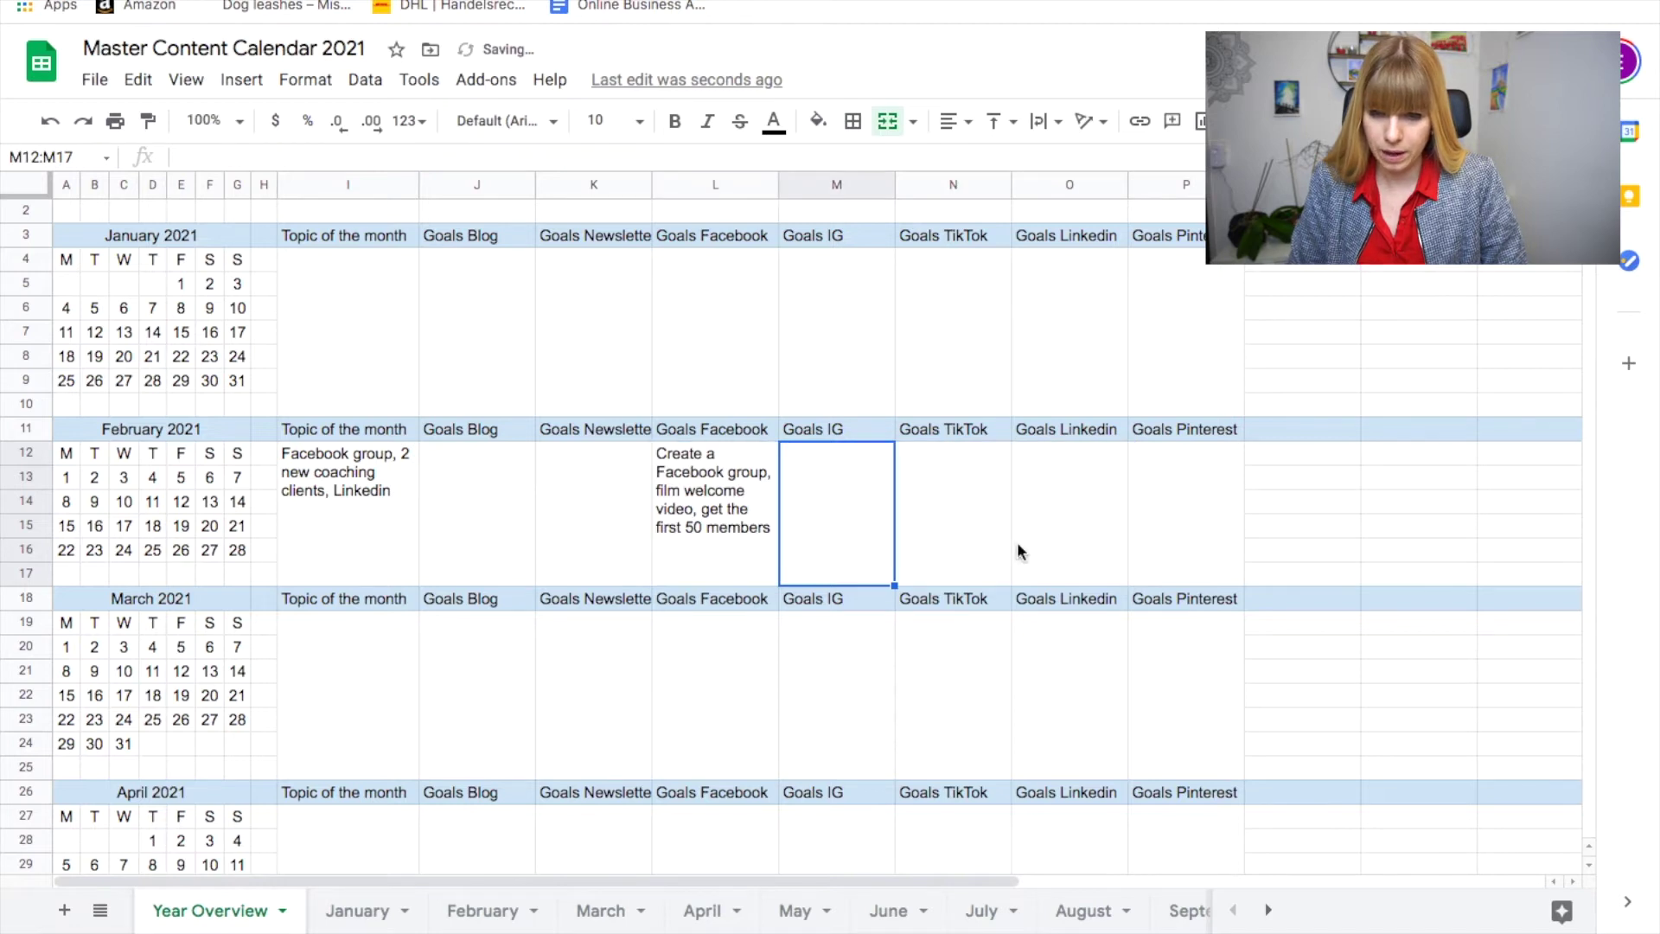
- Enter "Update my Linkedin profile, reach out to 20 prospects, follow up with them after 1 week" as the Linkedin goals for February 2021
click(1075, 499)
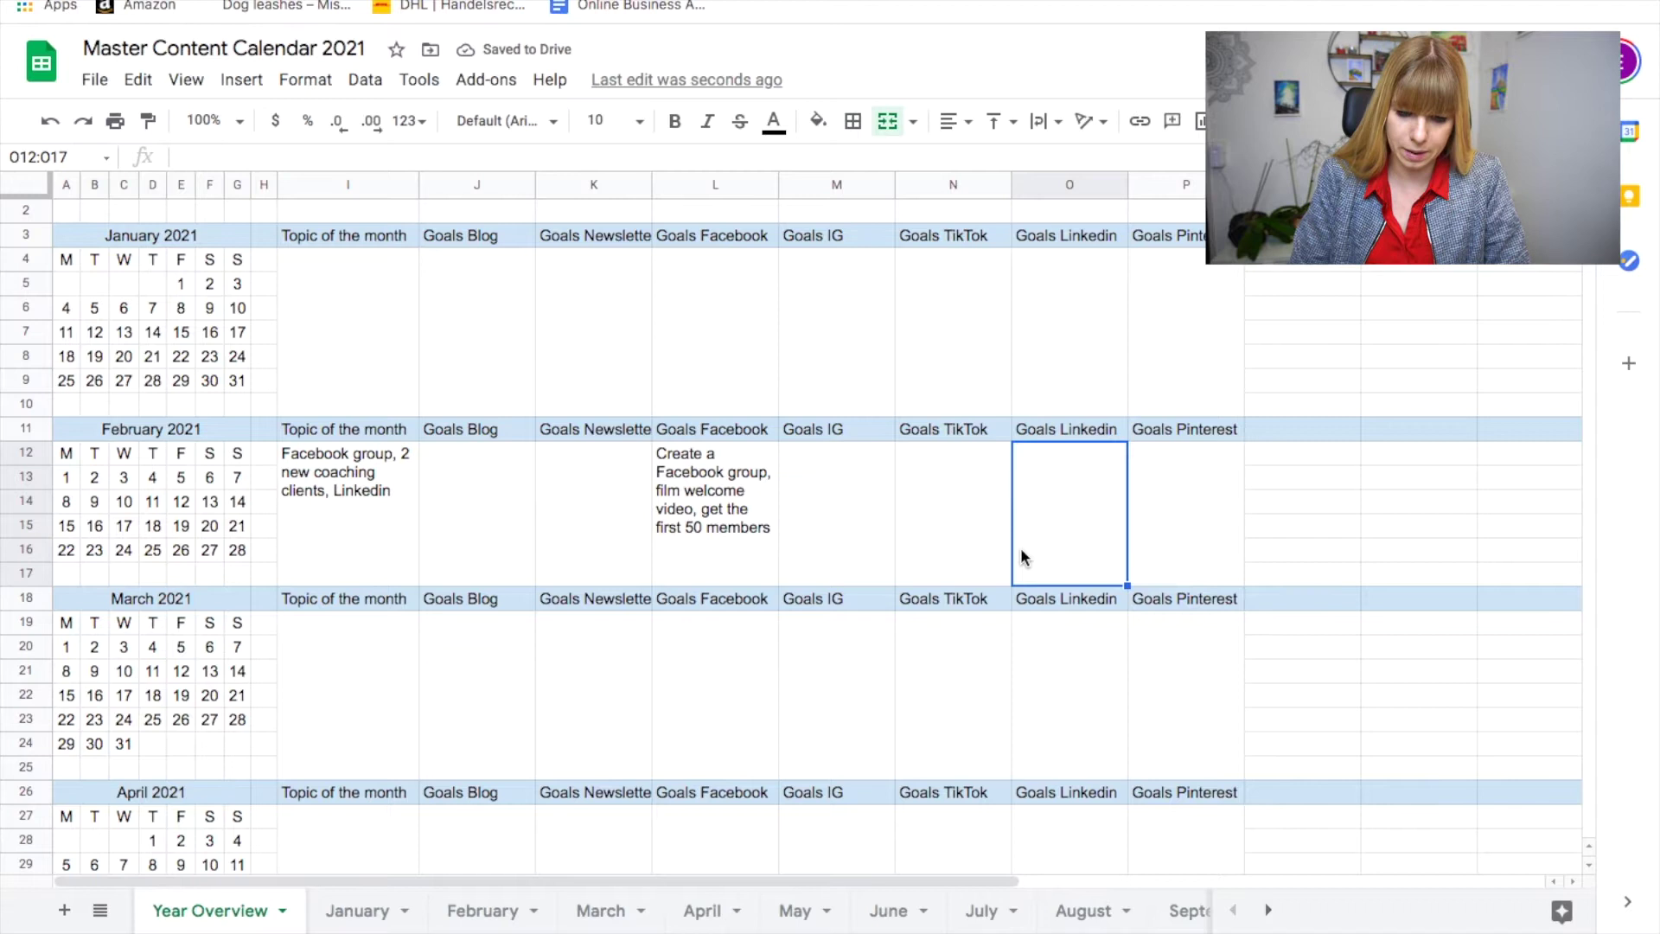
text(Update my Linkedin profile, reach ou t)
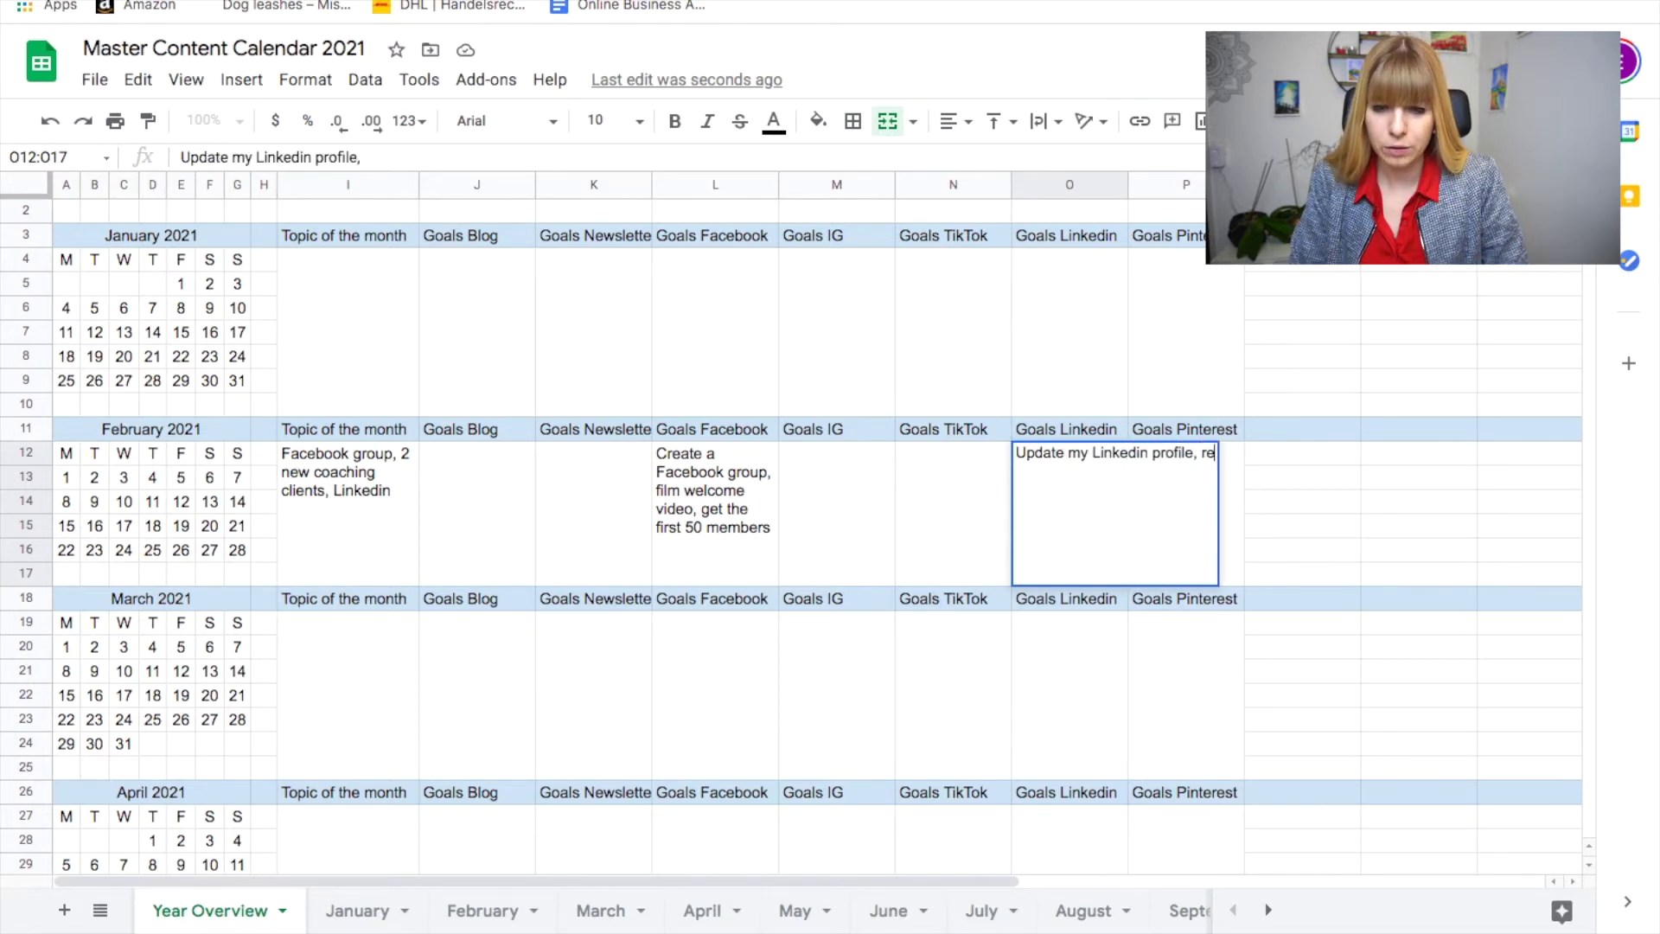
key(BackSpace)
key(BackSpace)
text(t to)
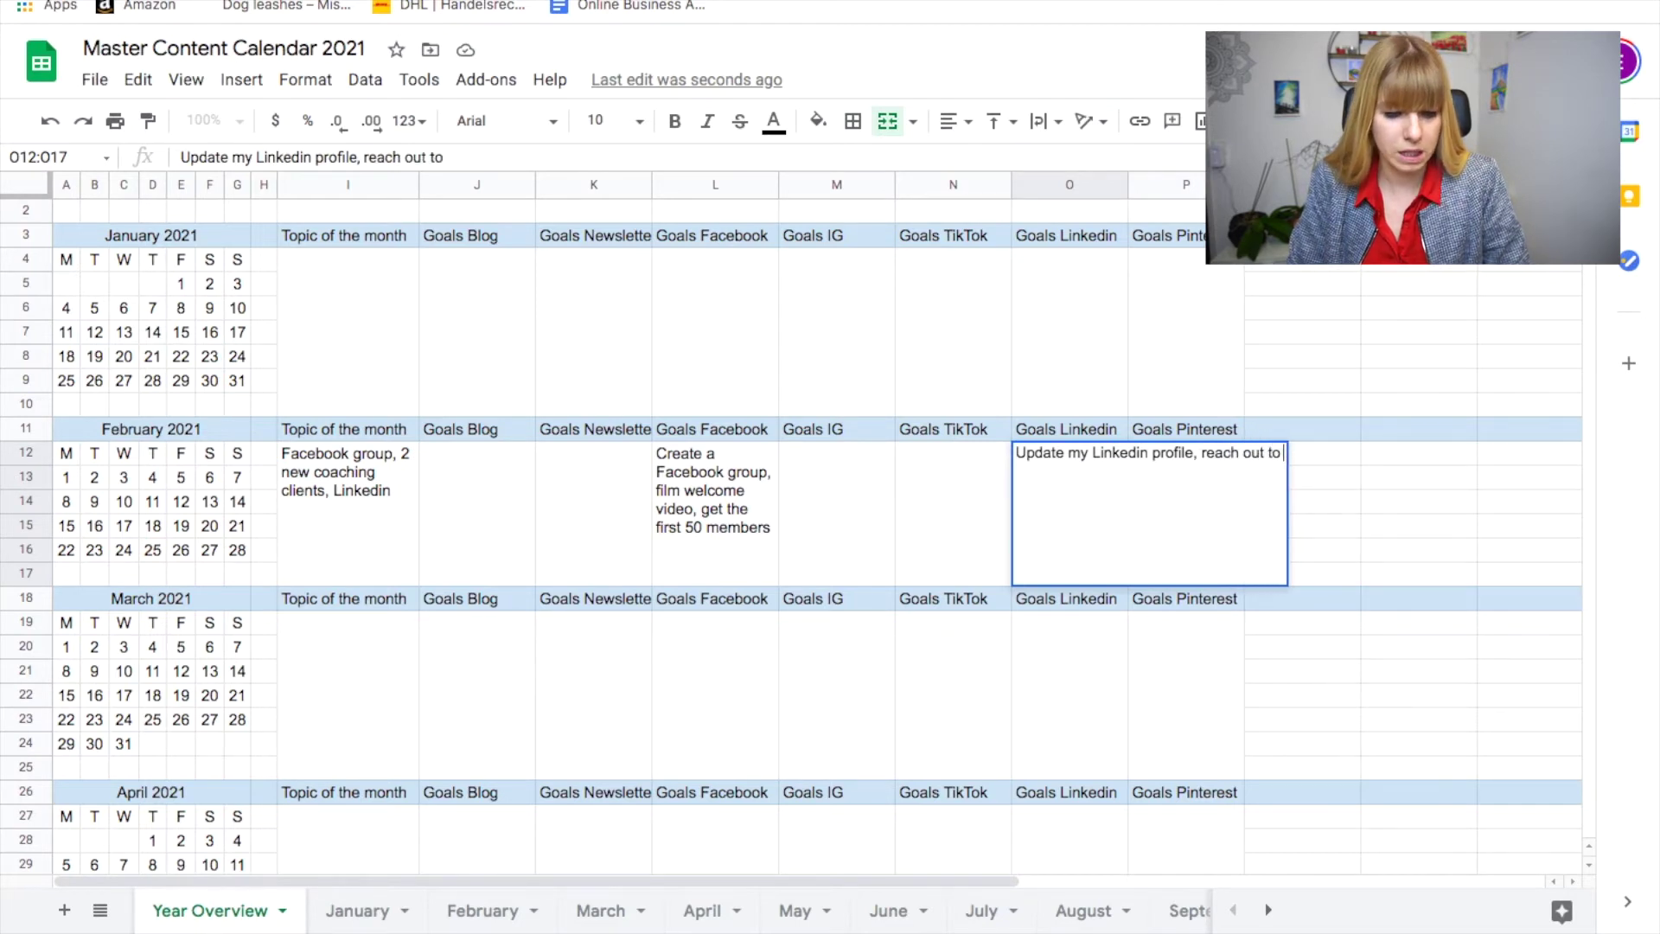
text( 20 p)
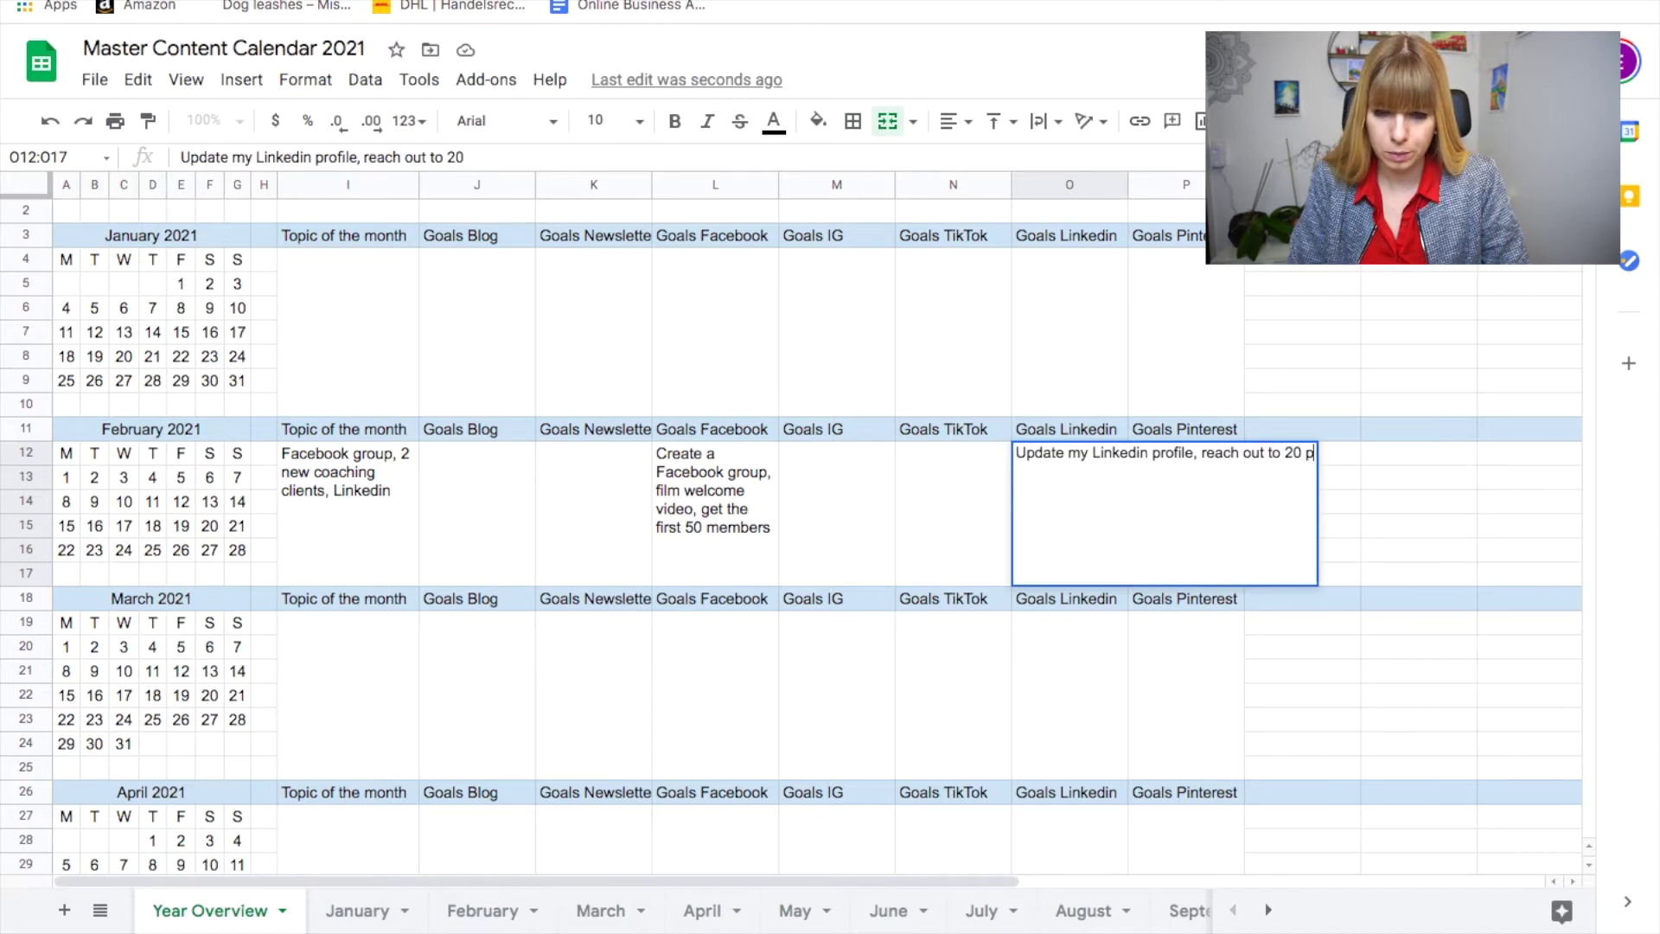
text(rospects)
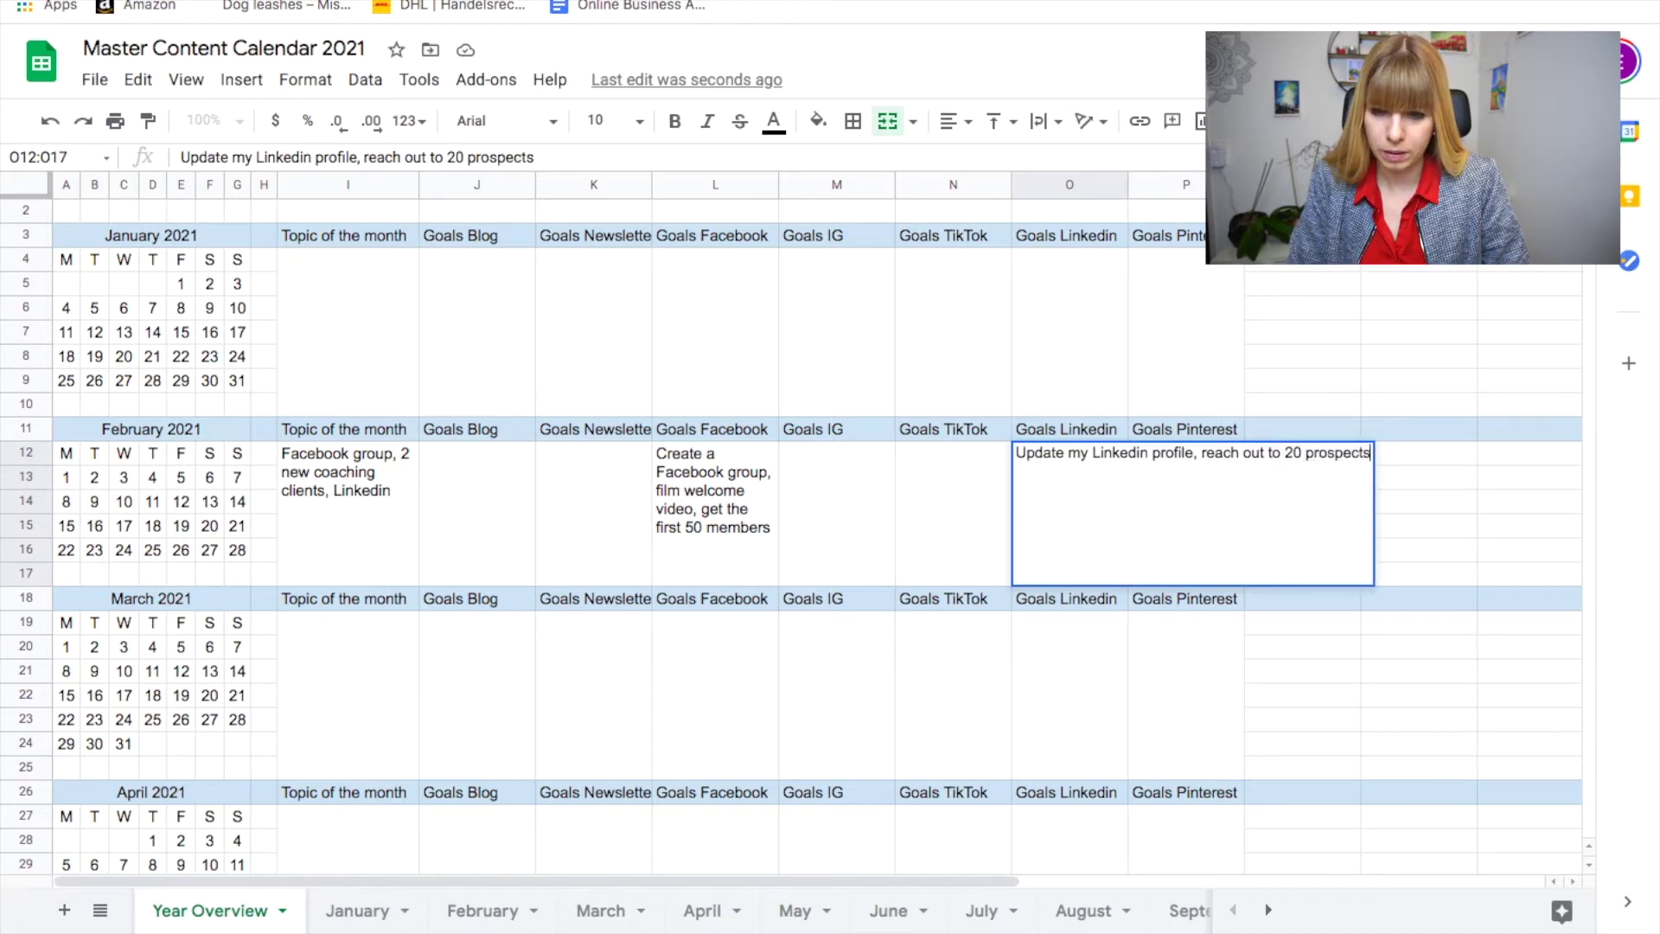
text(, follow up)
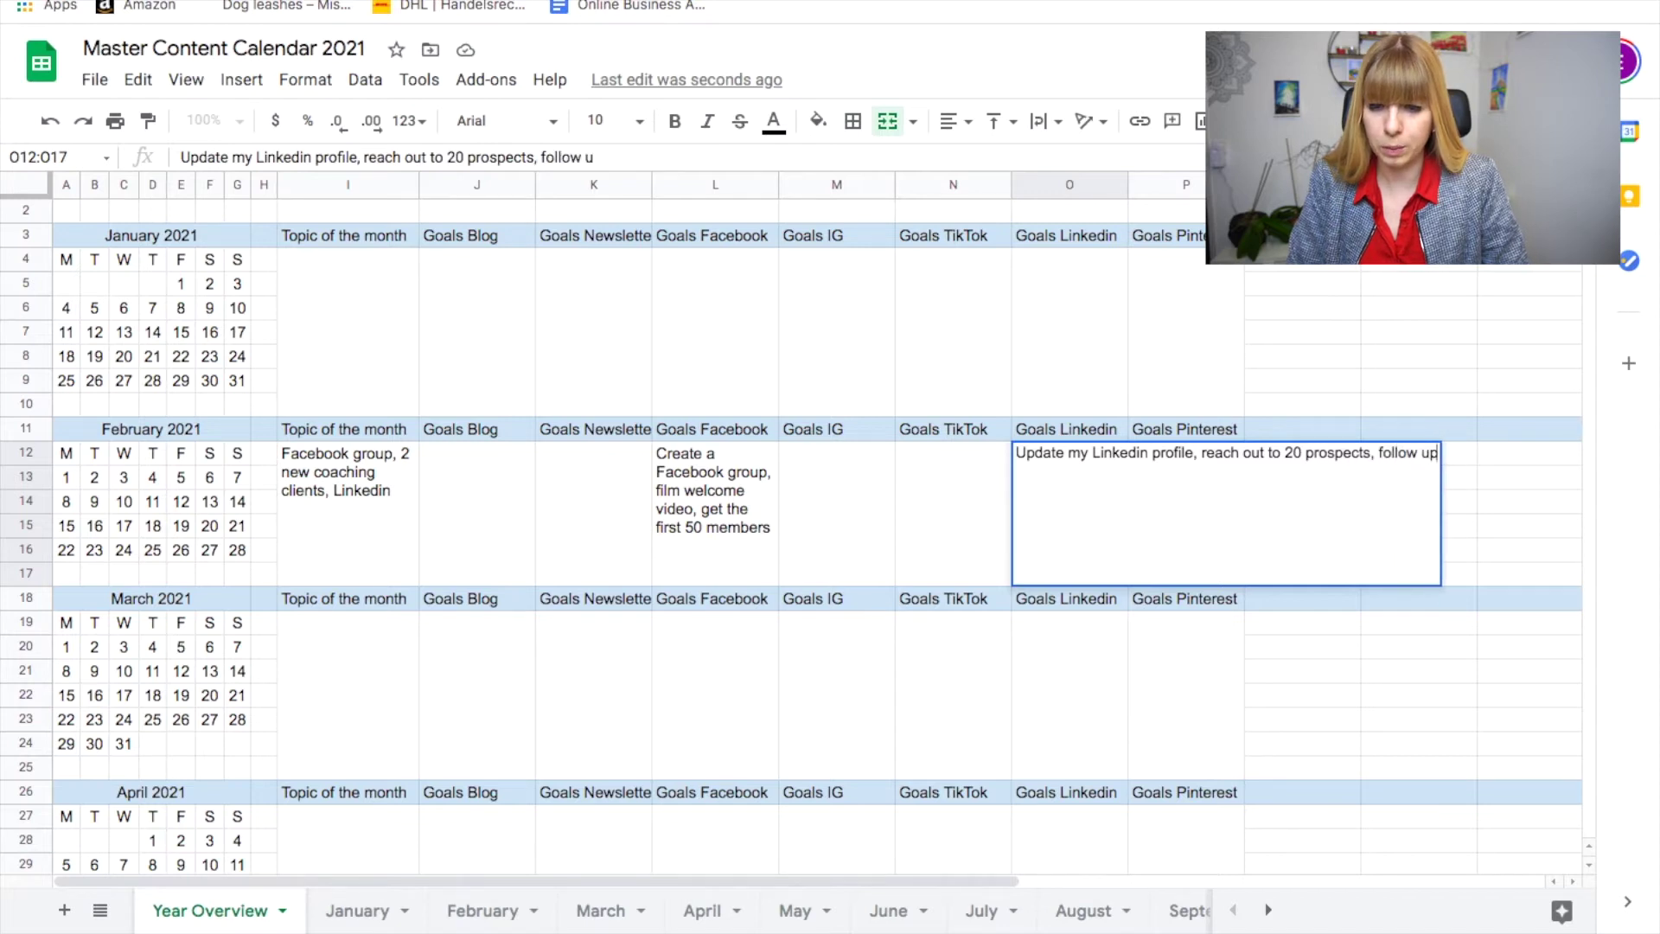
text( with them after)
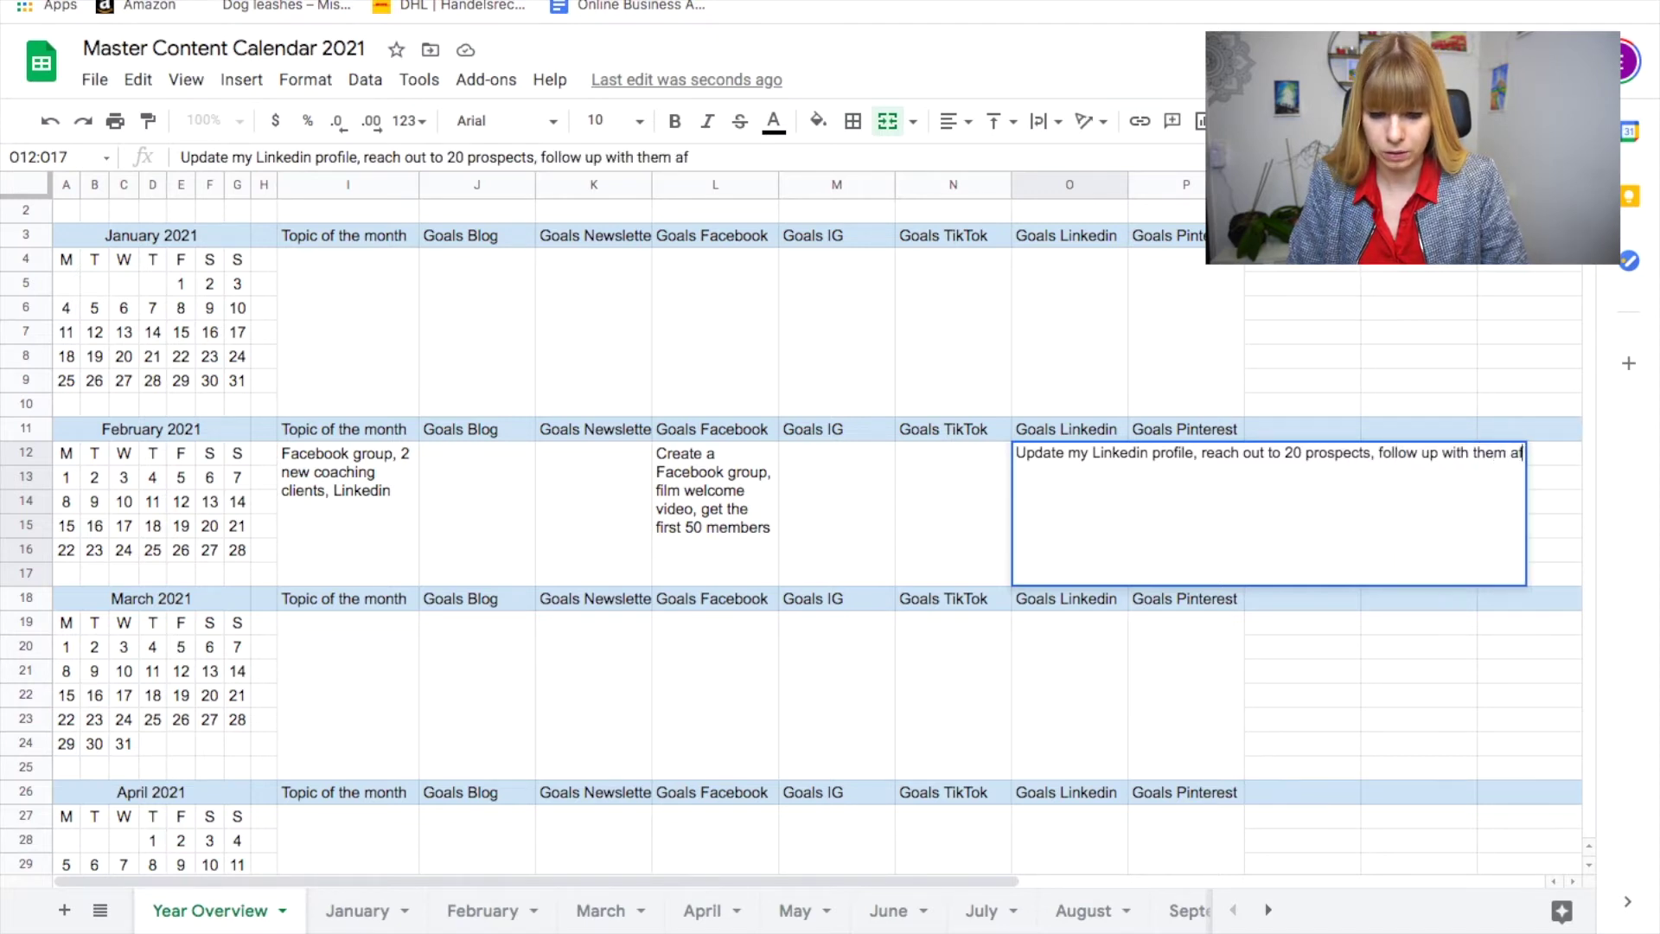
text( 1 week)
key(Tab)
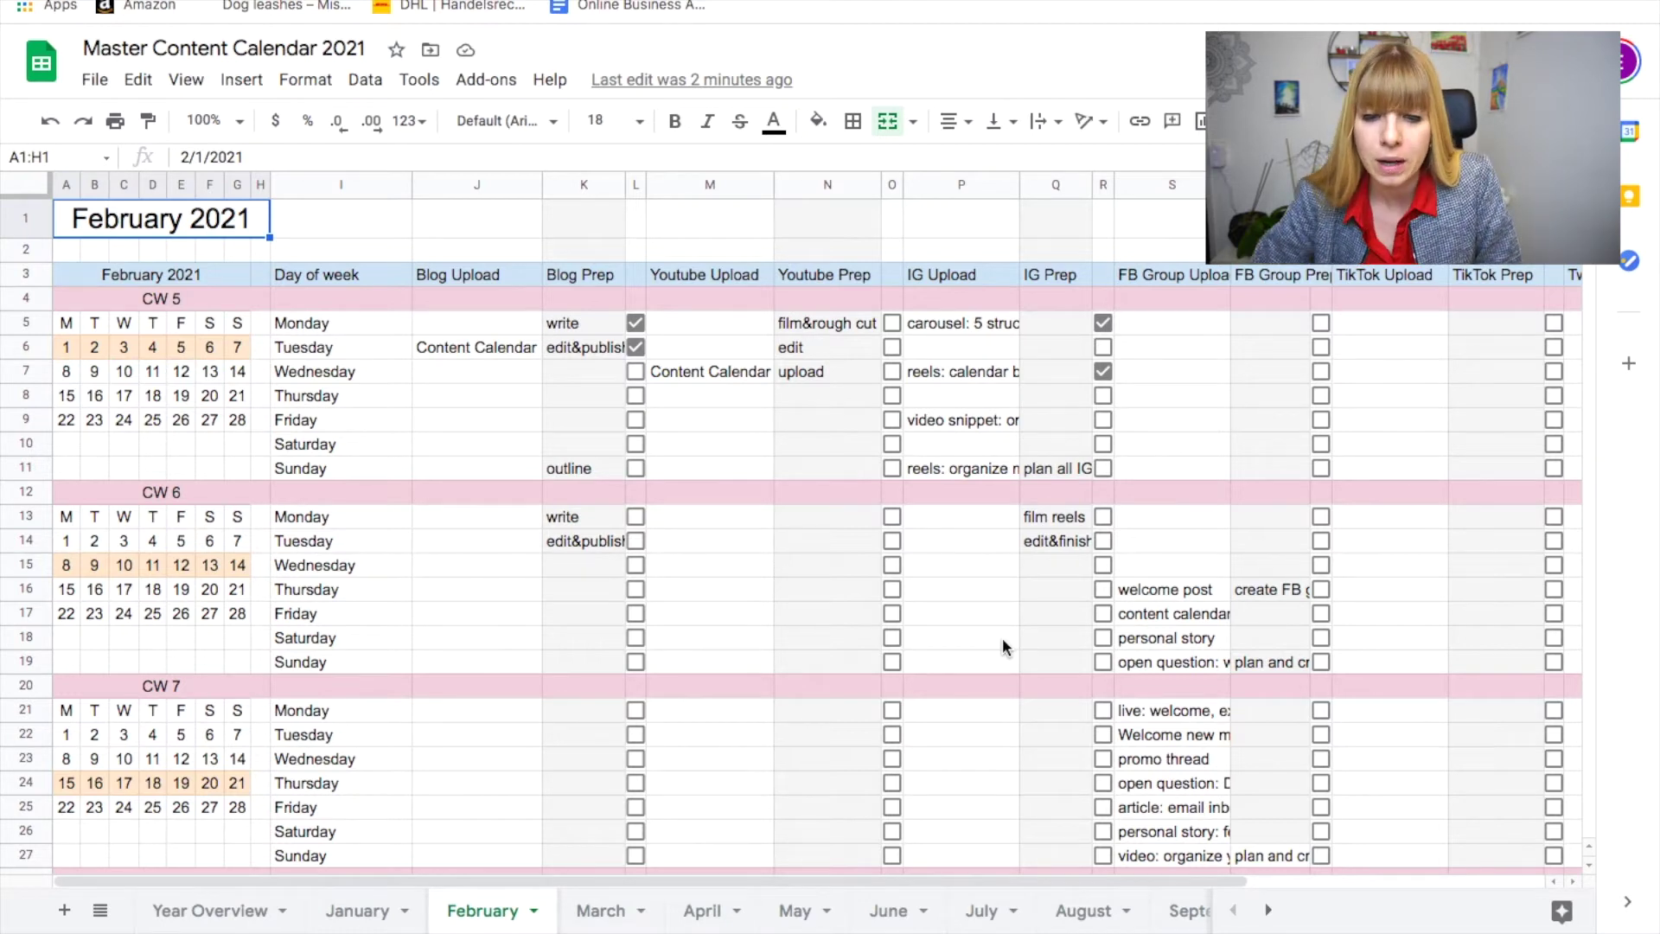
- Examine the planned uploads and prep tasks per channel across CW 5 to CW 8 in the February sheet
scroll(1003, 645, down, 1)
scroll(1003, 644, down, 2)
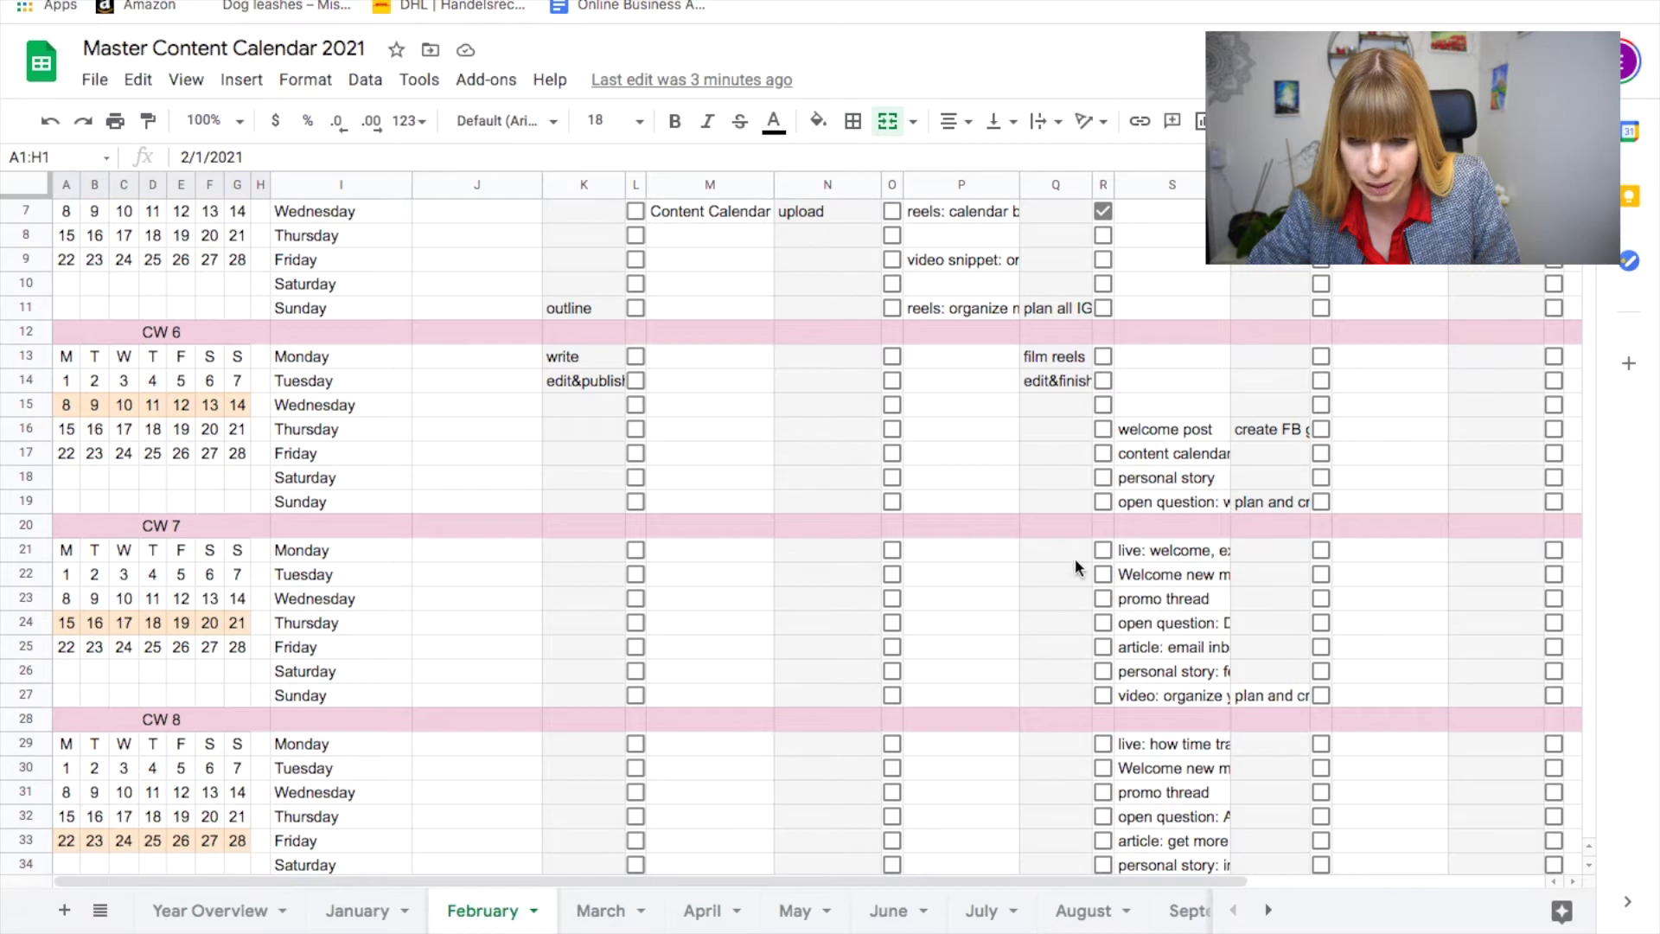
scroll(1076, 562, down, 2)
scroll(1076, 562, up, 5)
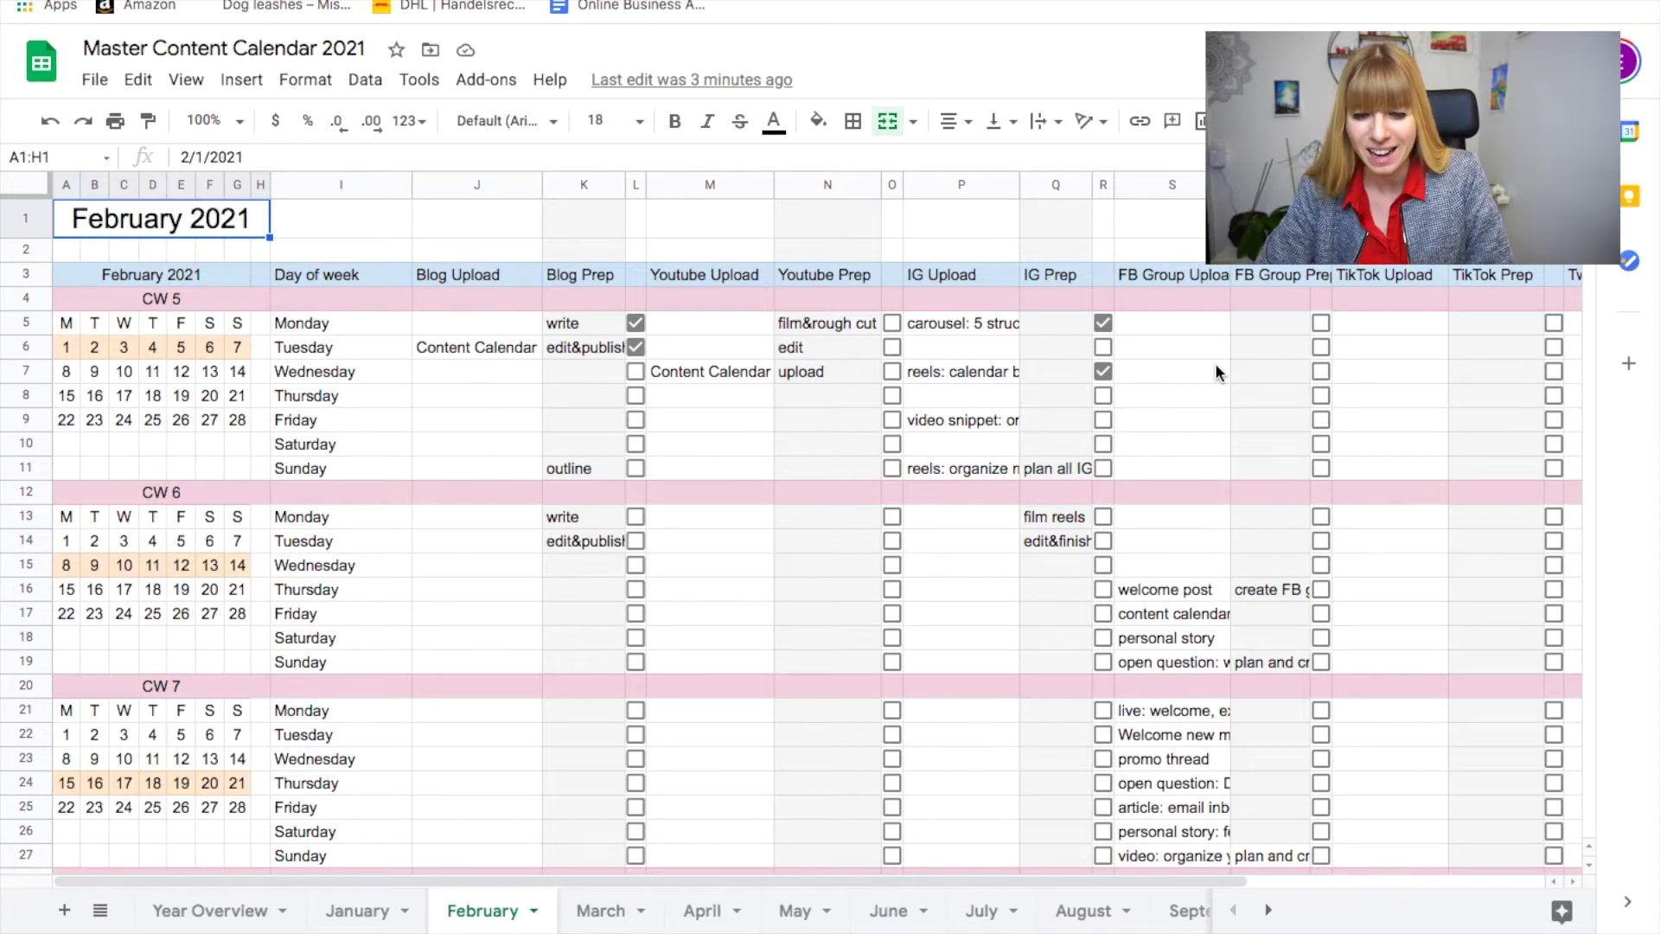
scroll(1216, 372, down, 3)
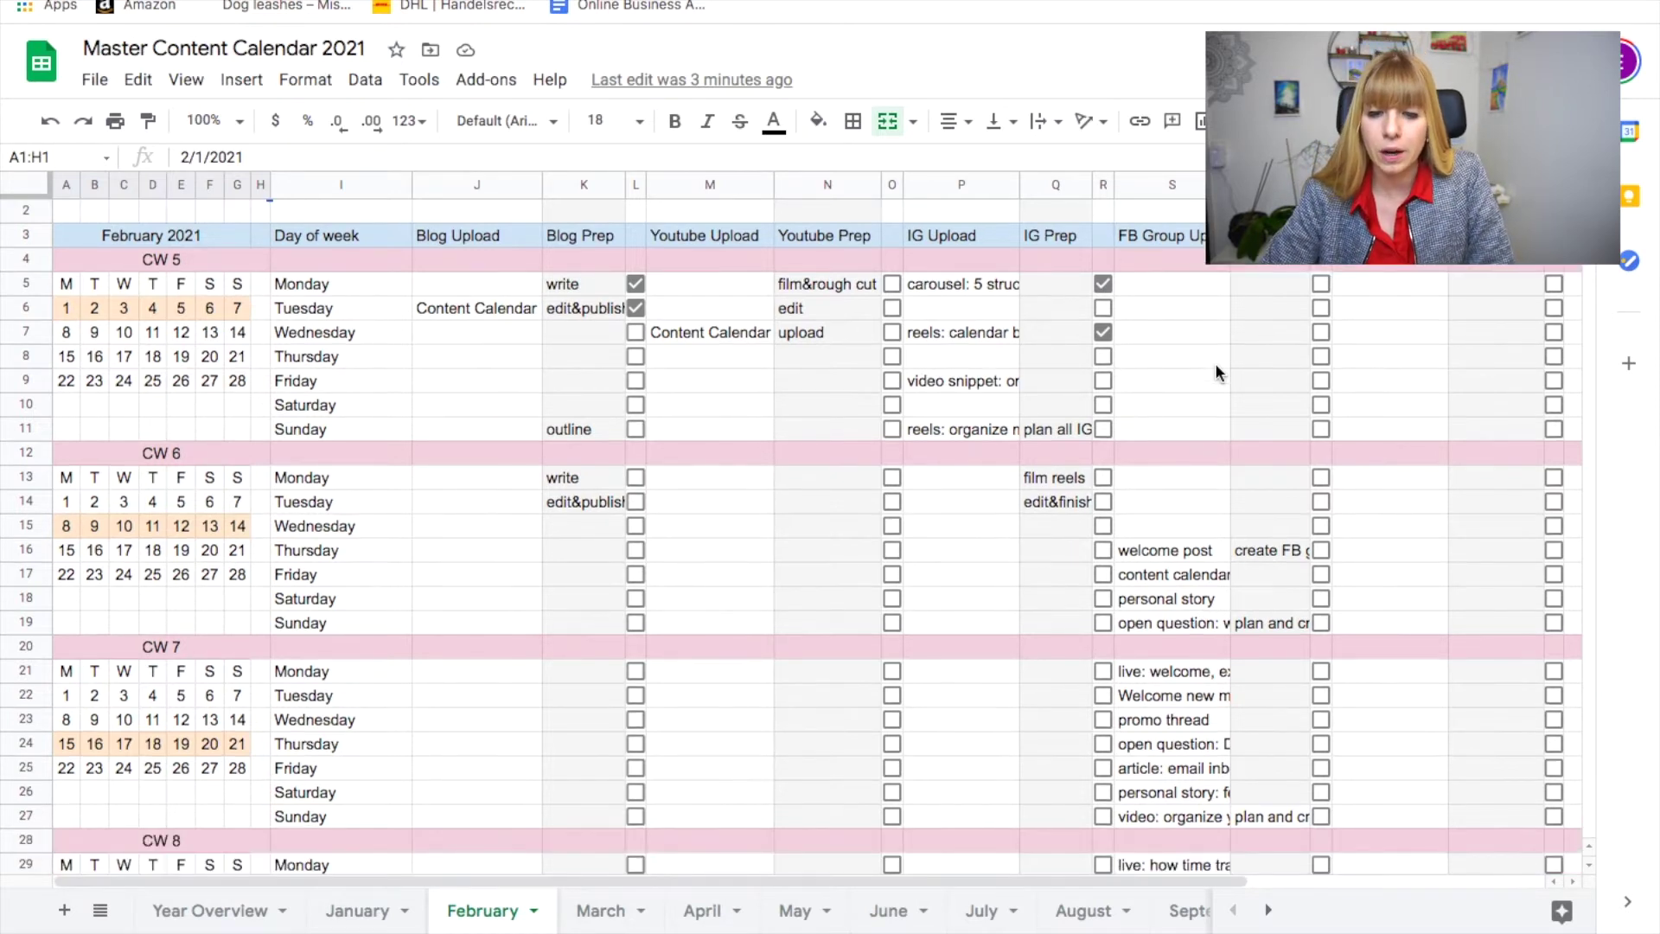
scroll(1198, 452, down, 1)
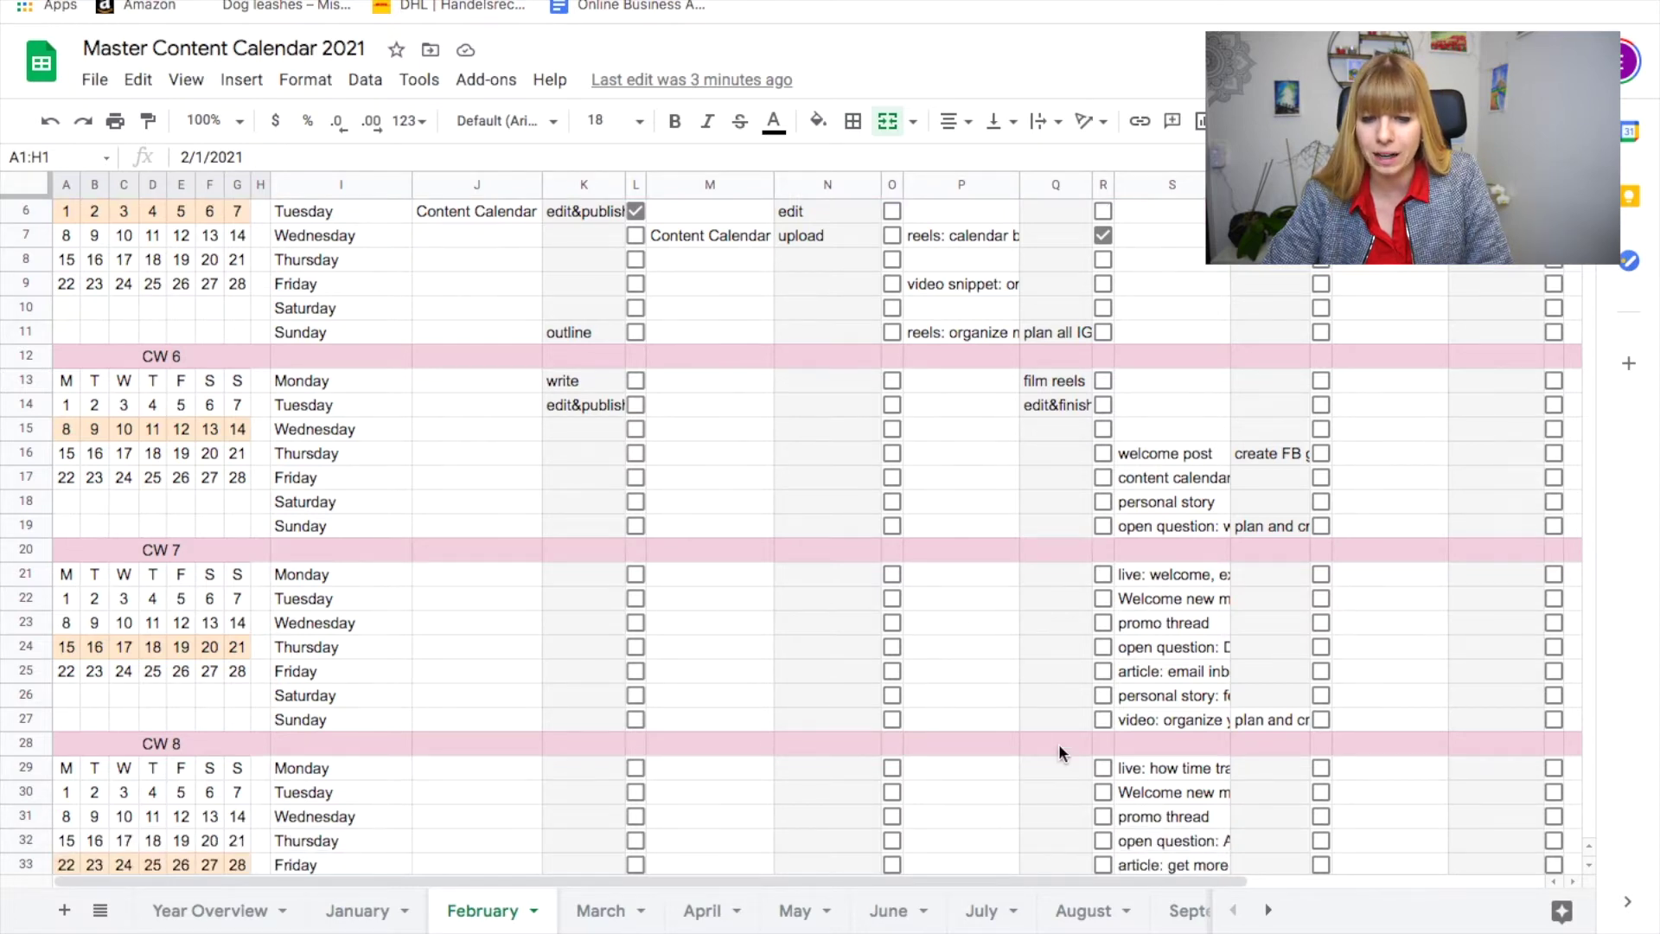
scroll(1273, 543, down, 3)
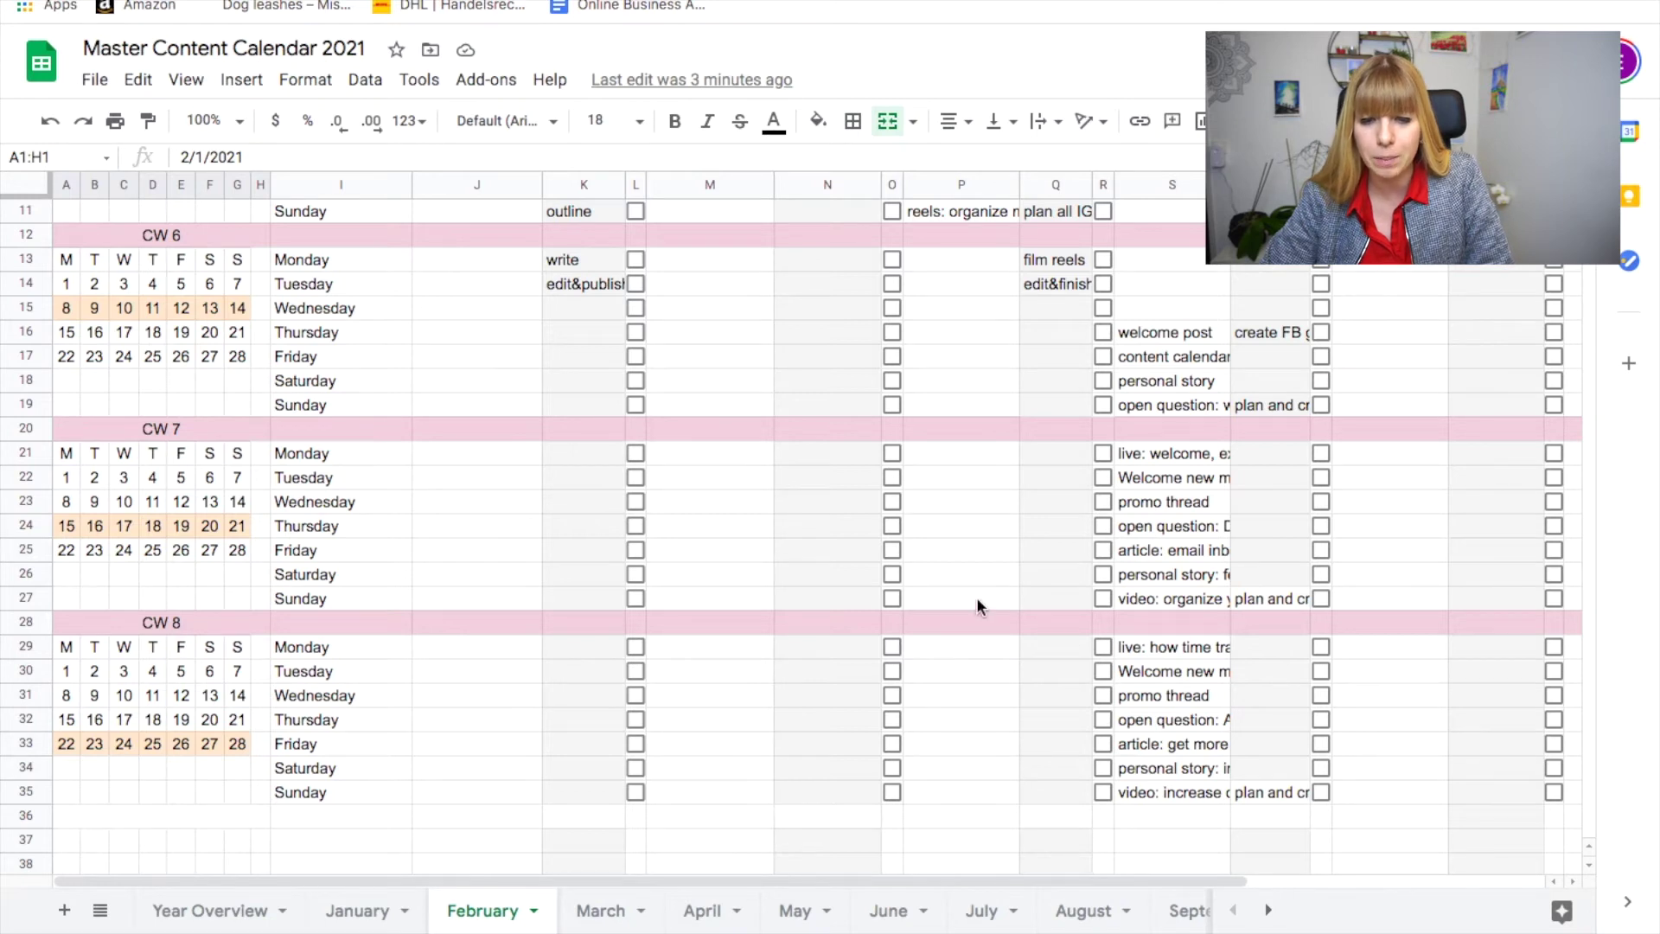
scroll(977, 600, up, 5)
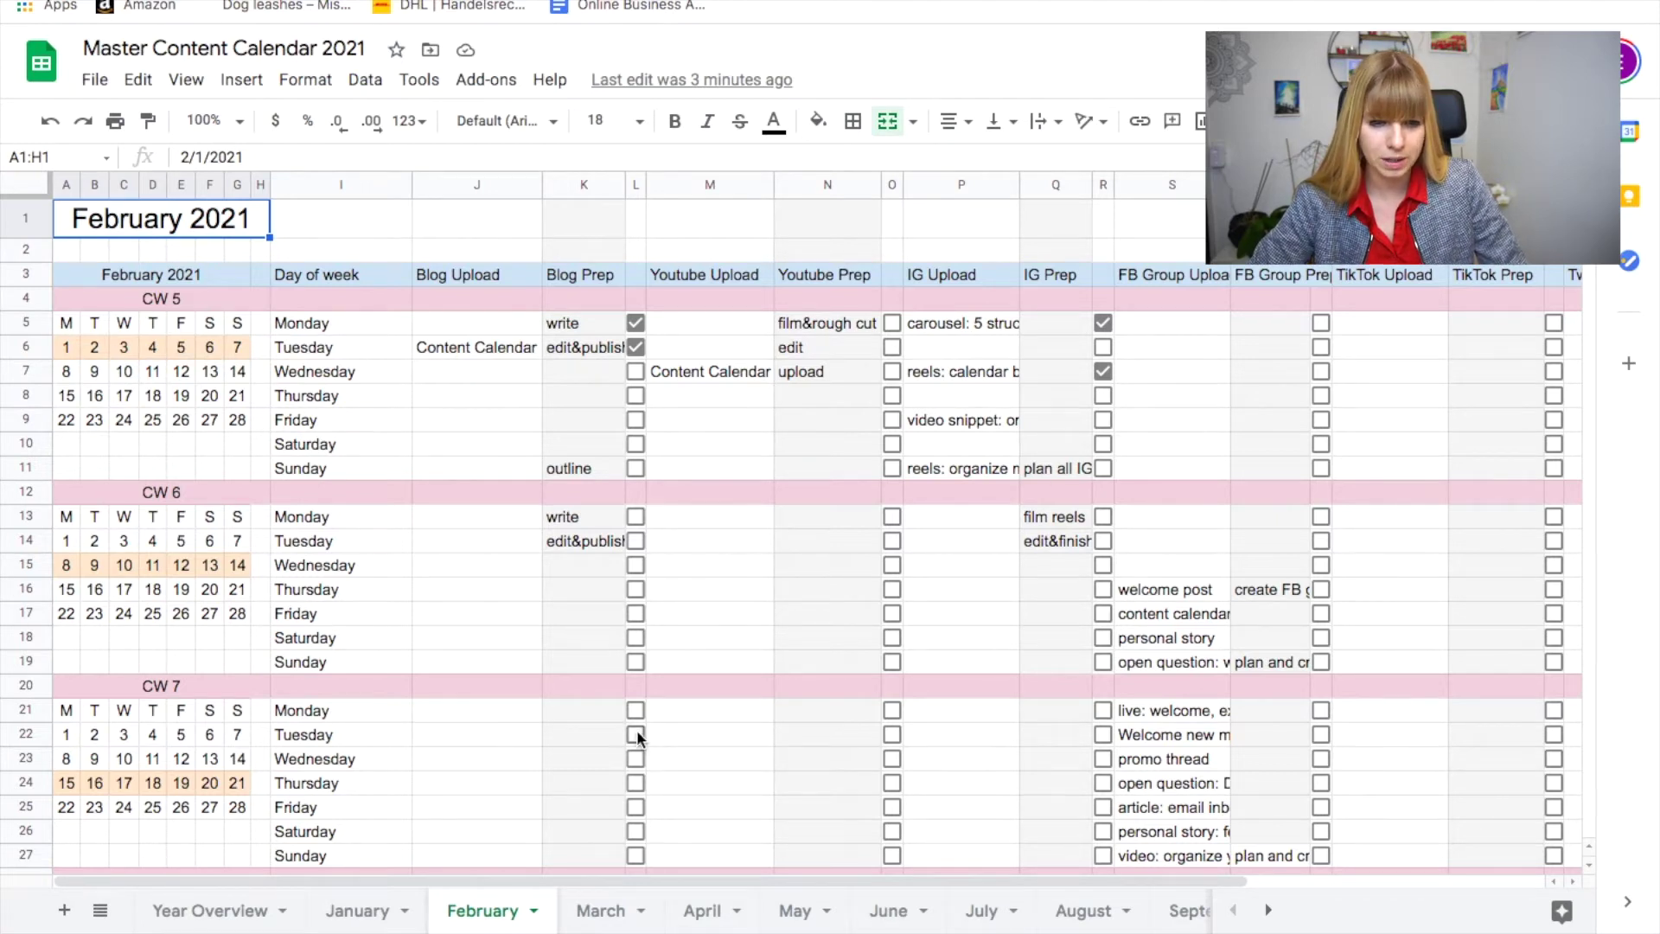
scroll(1181, 648, down, 2)
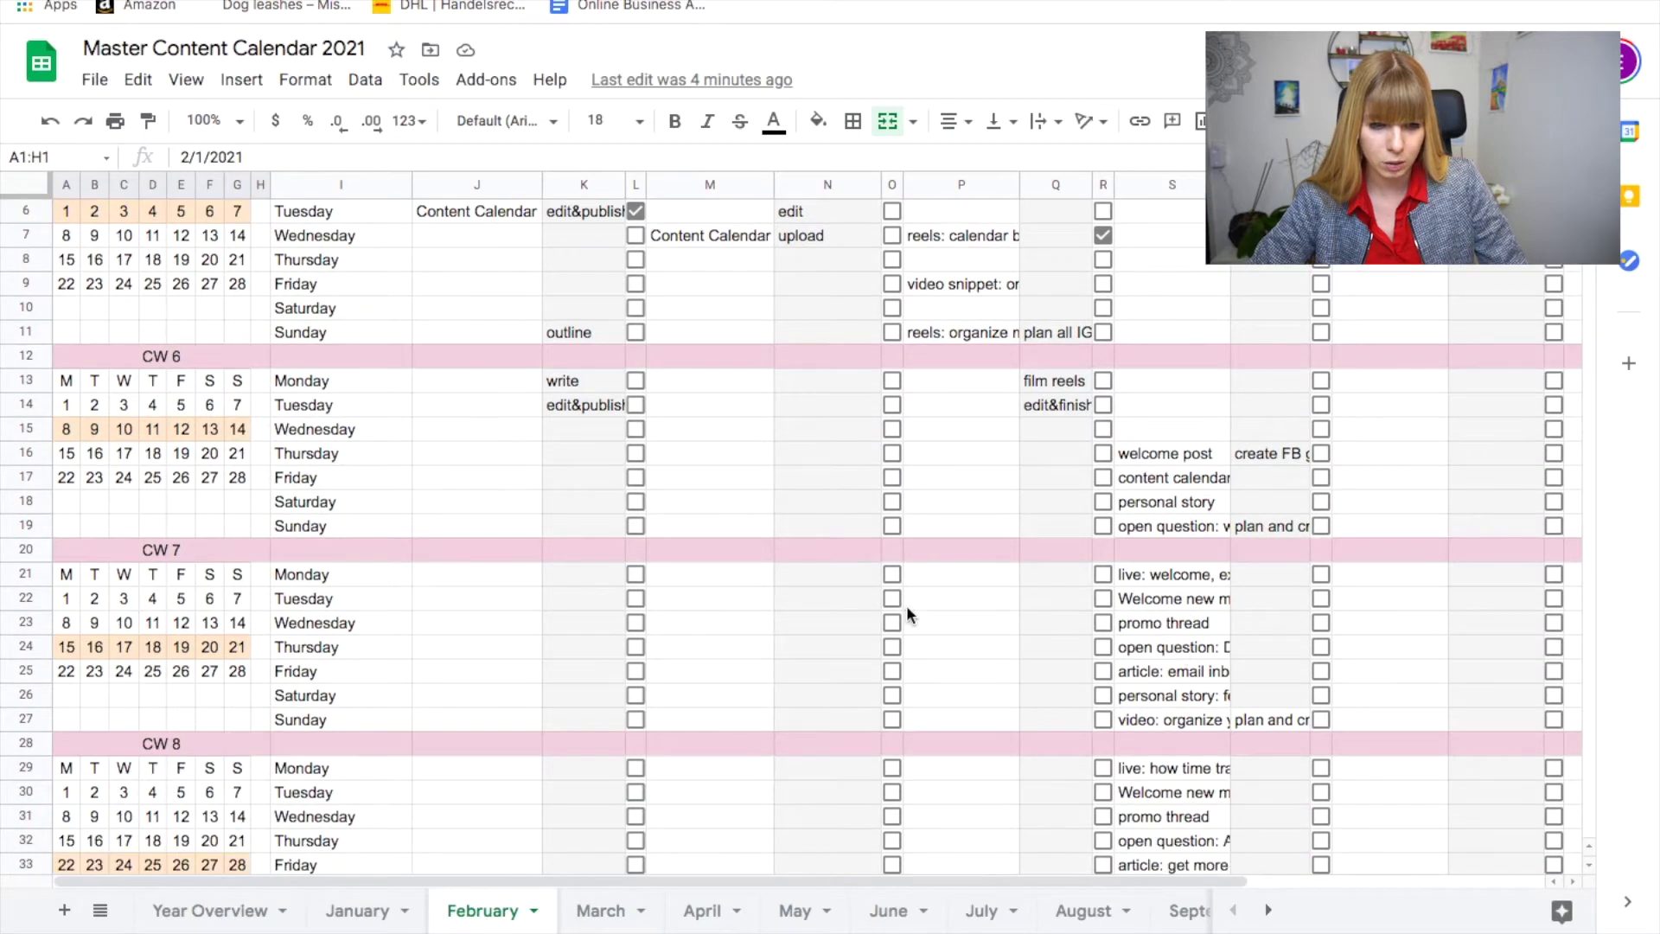
scroll(907, 610, down, 2)
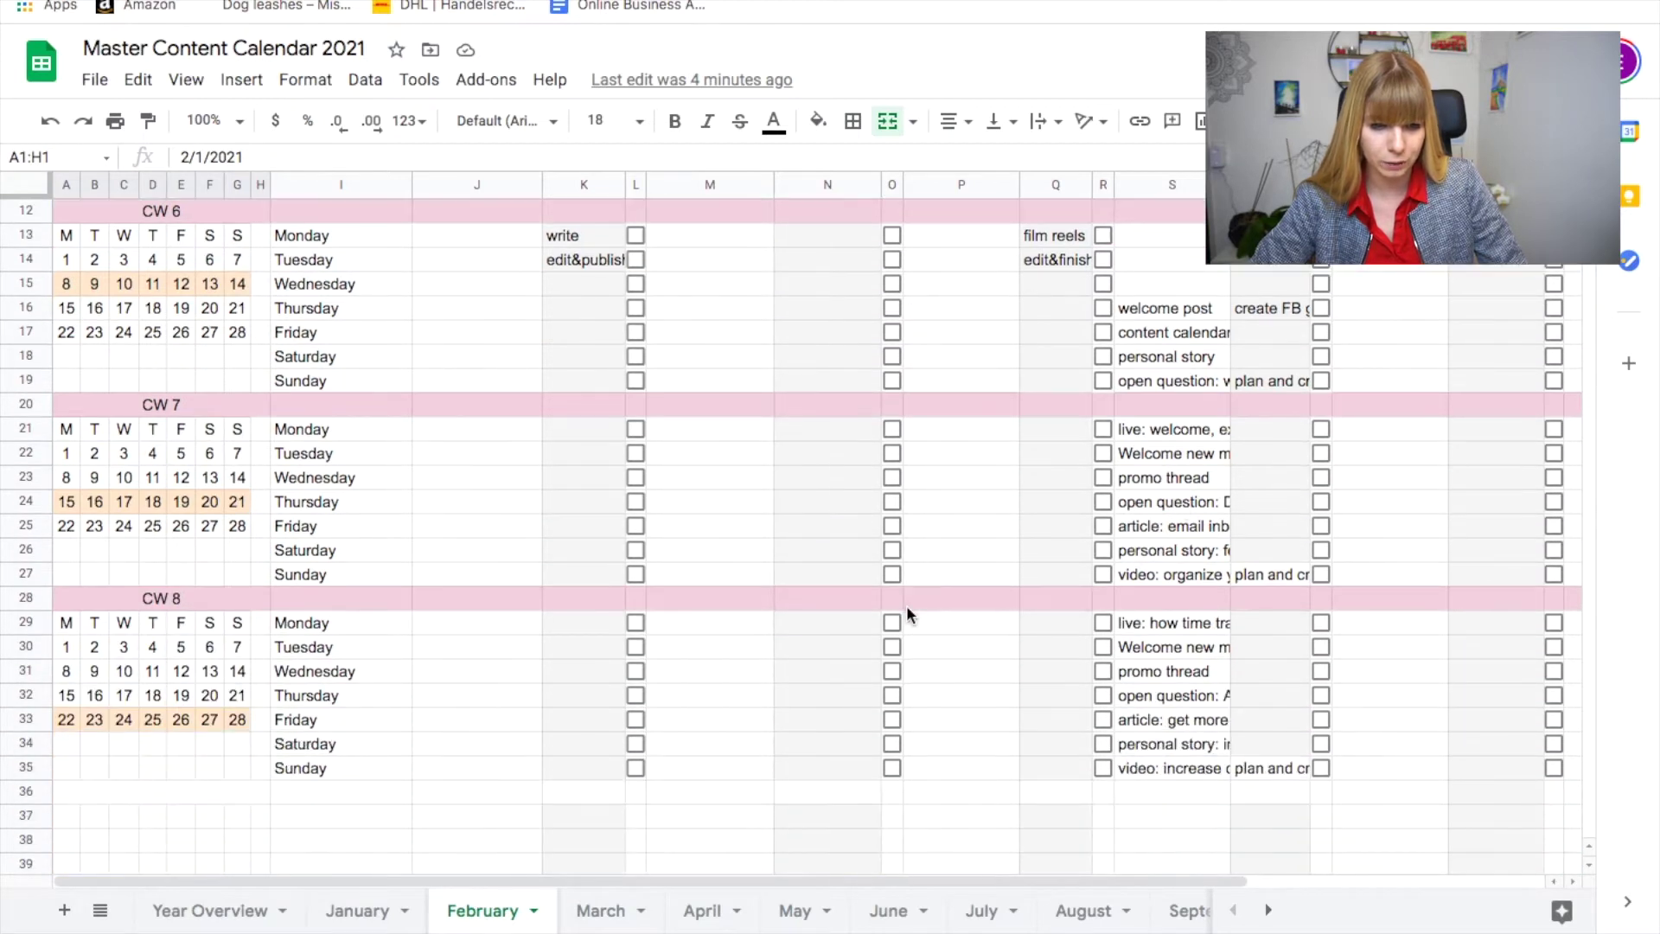
- Look at the March sheet's weekly plan, and return to the beginning of the February sheet
click(597, 916)
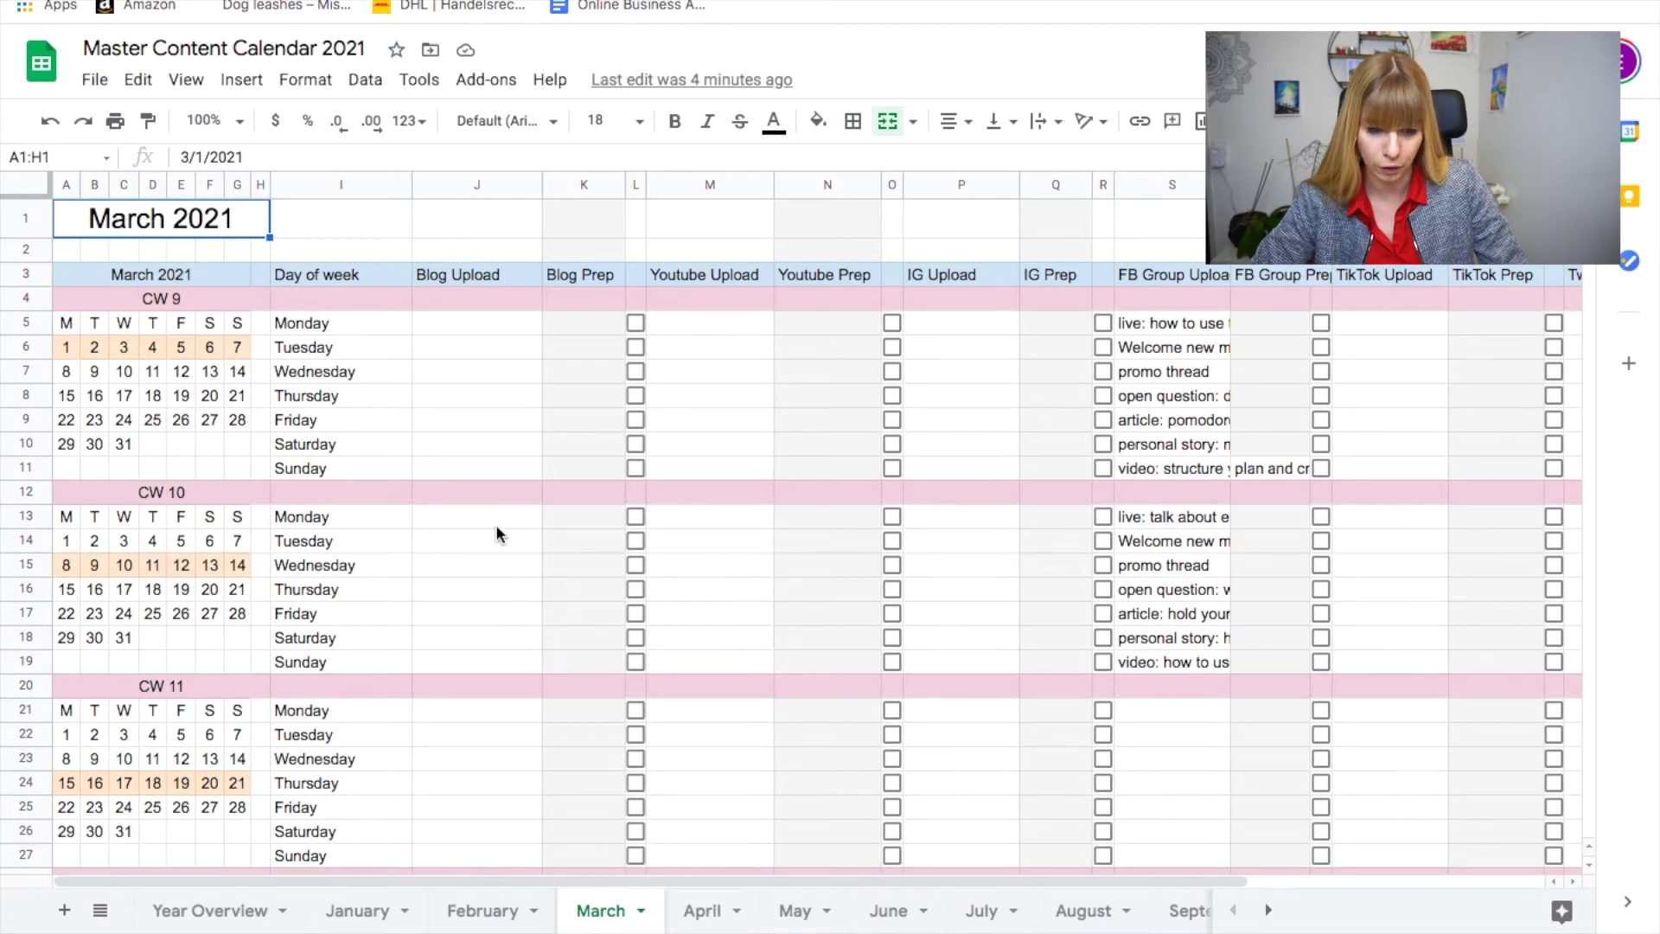
click(491, 912)
scroll(716, 599, up, 4)
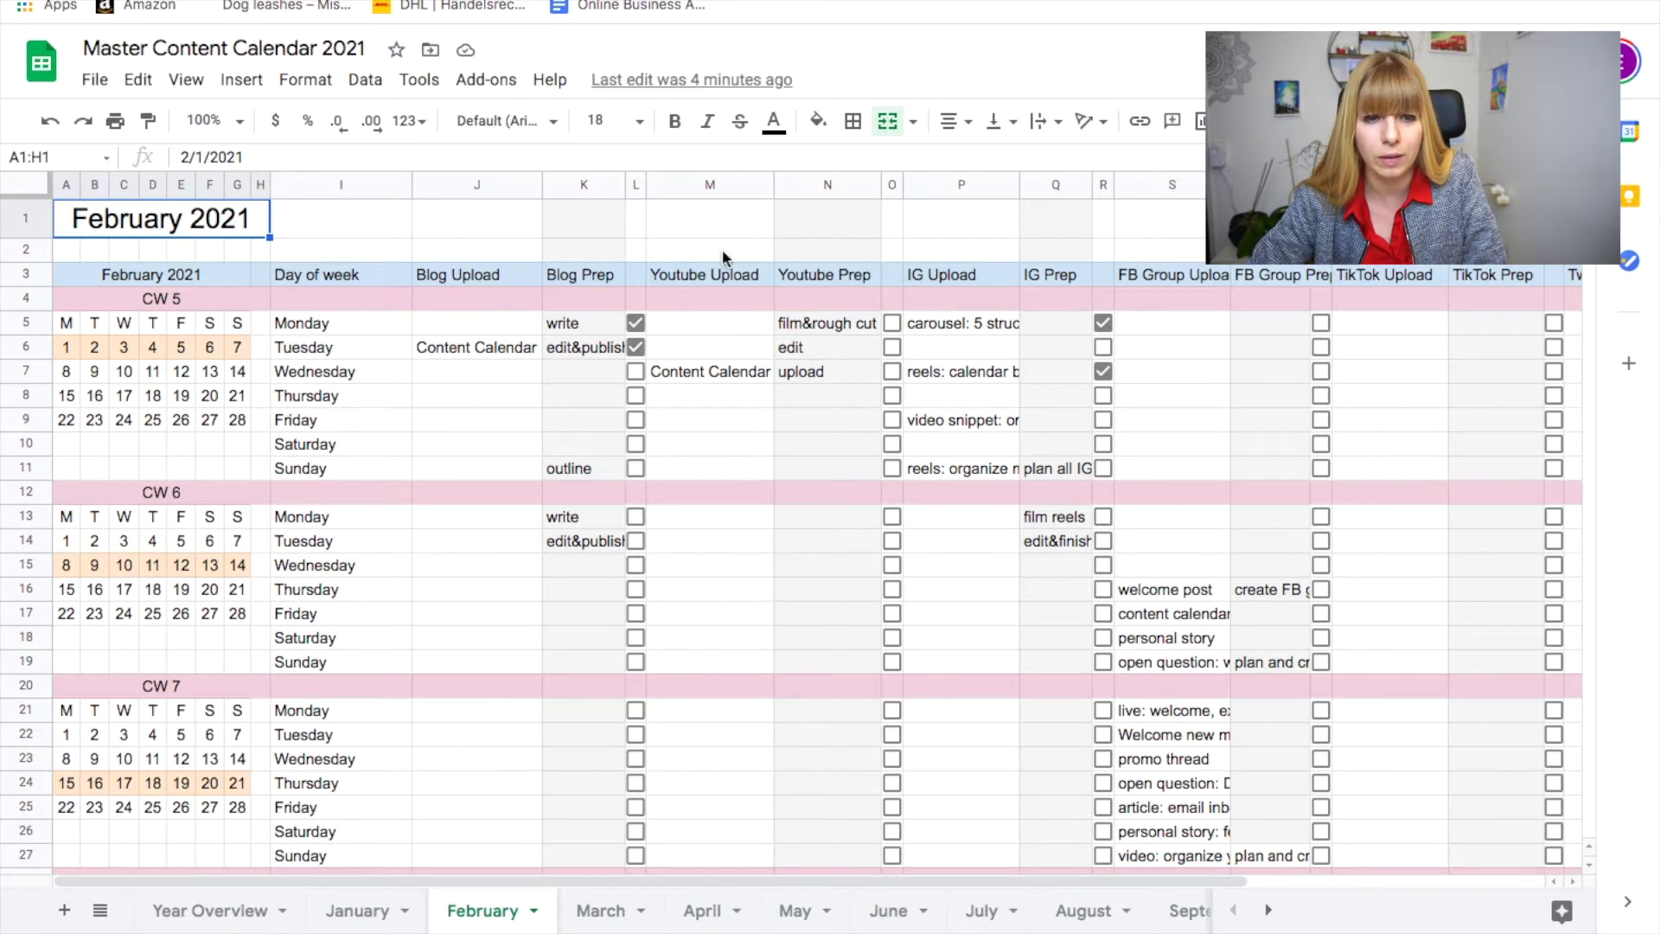
- Switch to the "Free Template - Master Content Calendar 2021" spreadsheet and open its February sheet
key(ctrl+Tab)
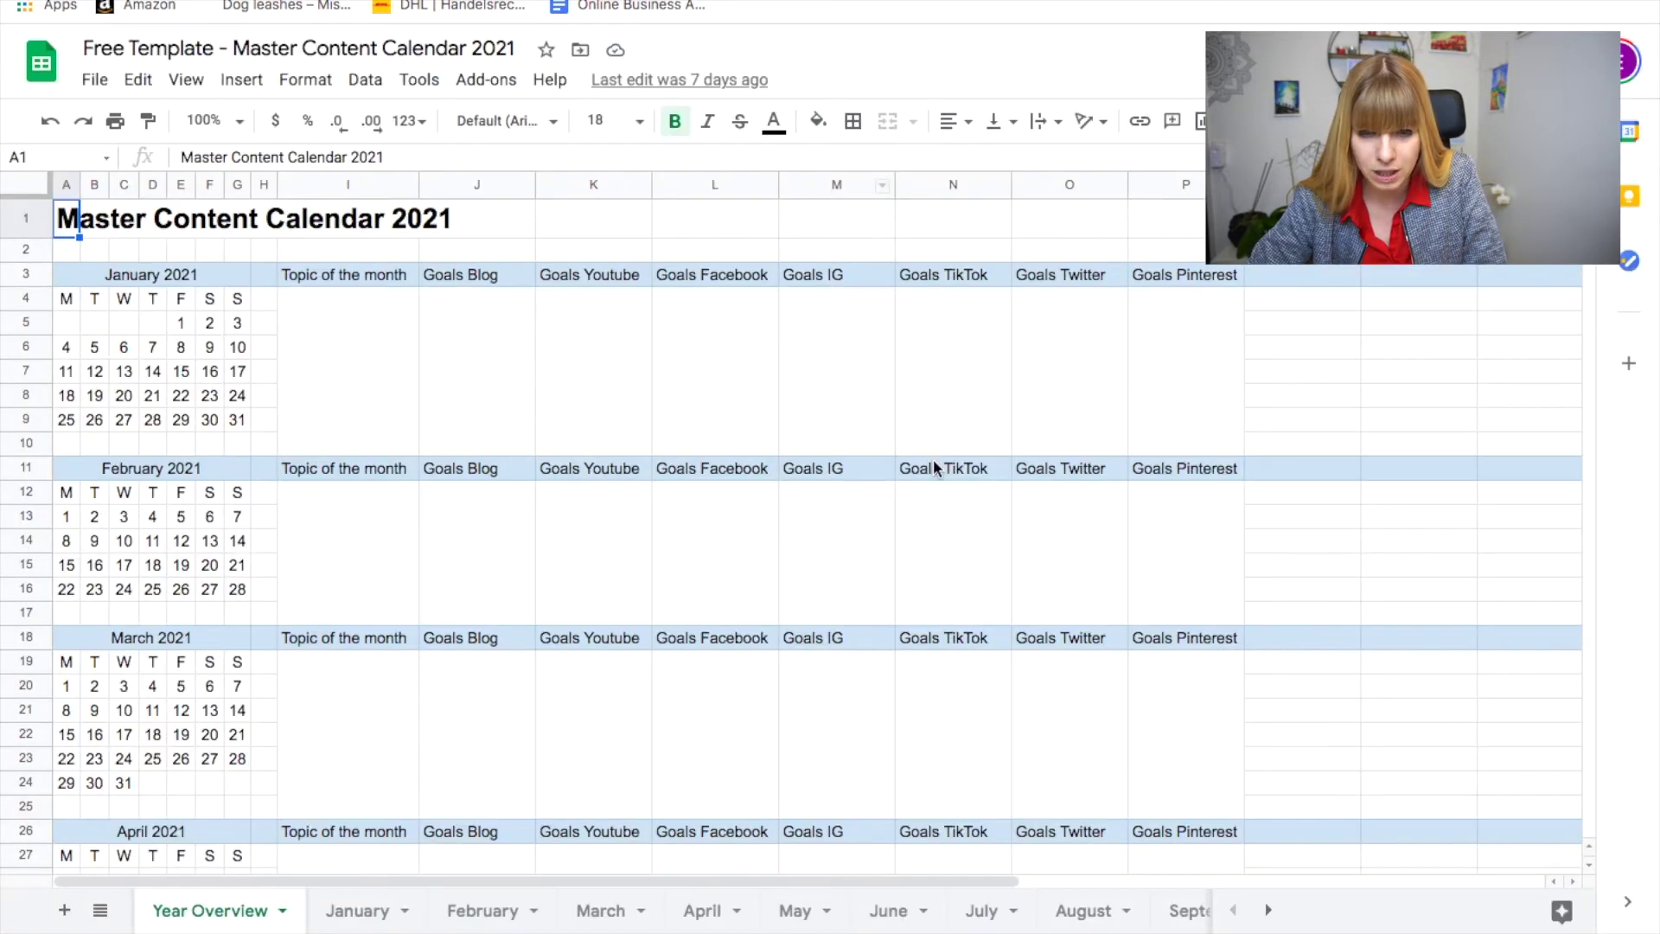
mouse_move(437, 882)
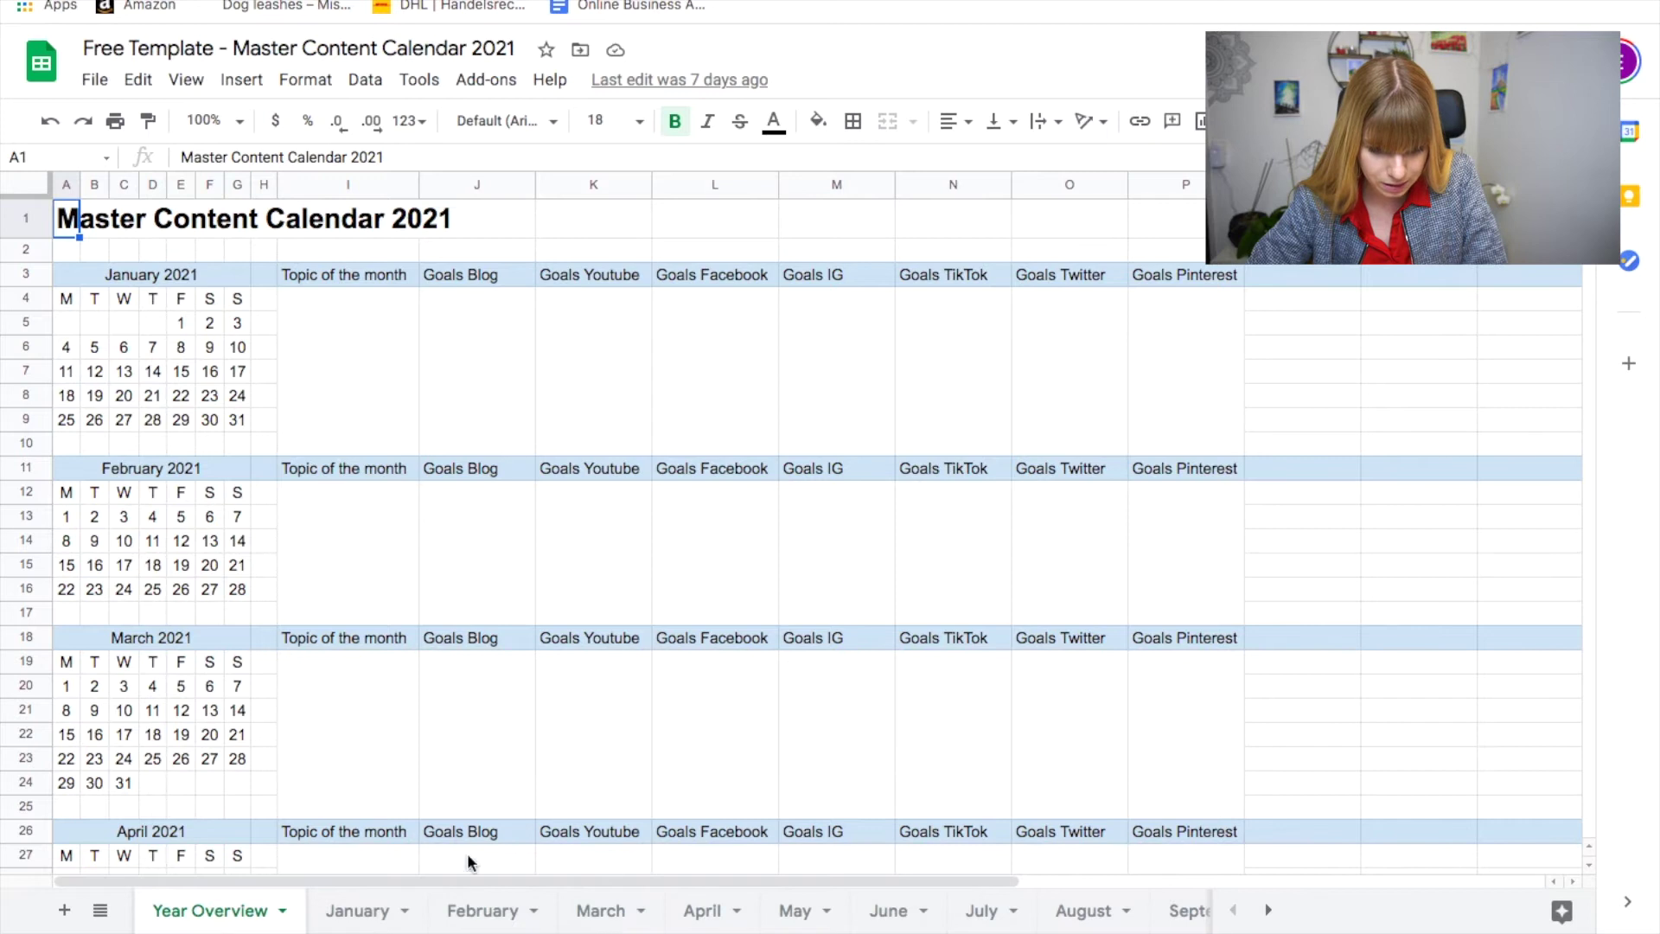
click(482, 912)
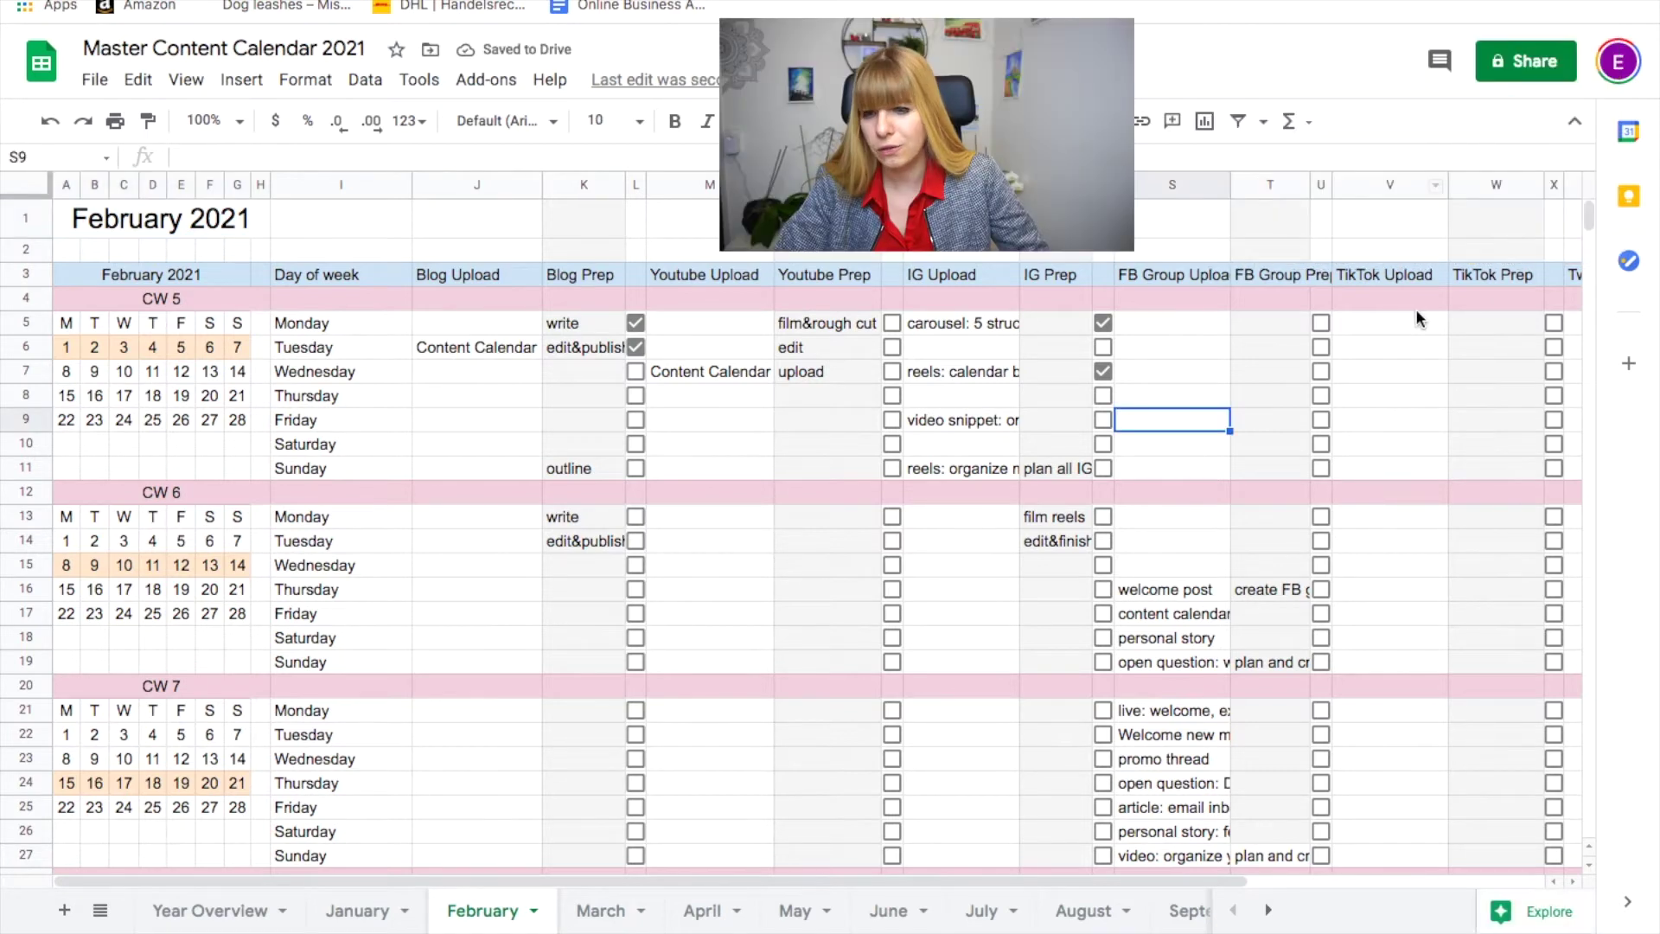
- Delete the TikTok columns V to X from the February sheet, and undo the deletion
click(1387, 185)
drag(1387, 184, 1554, 184)
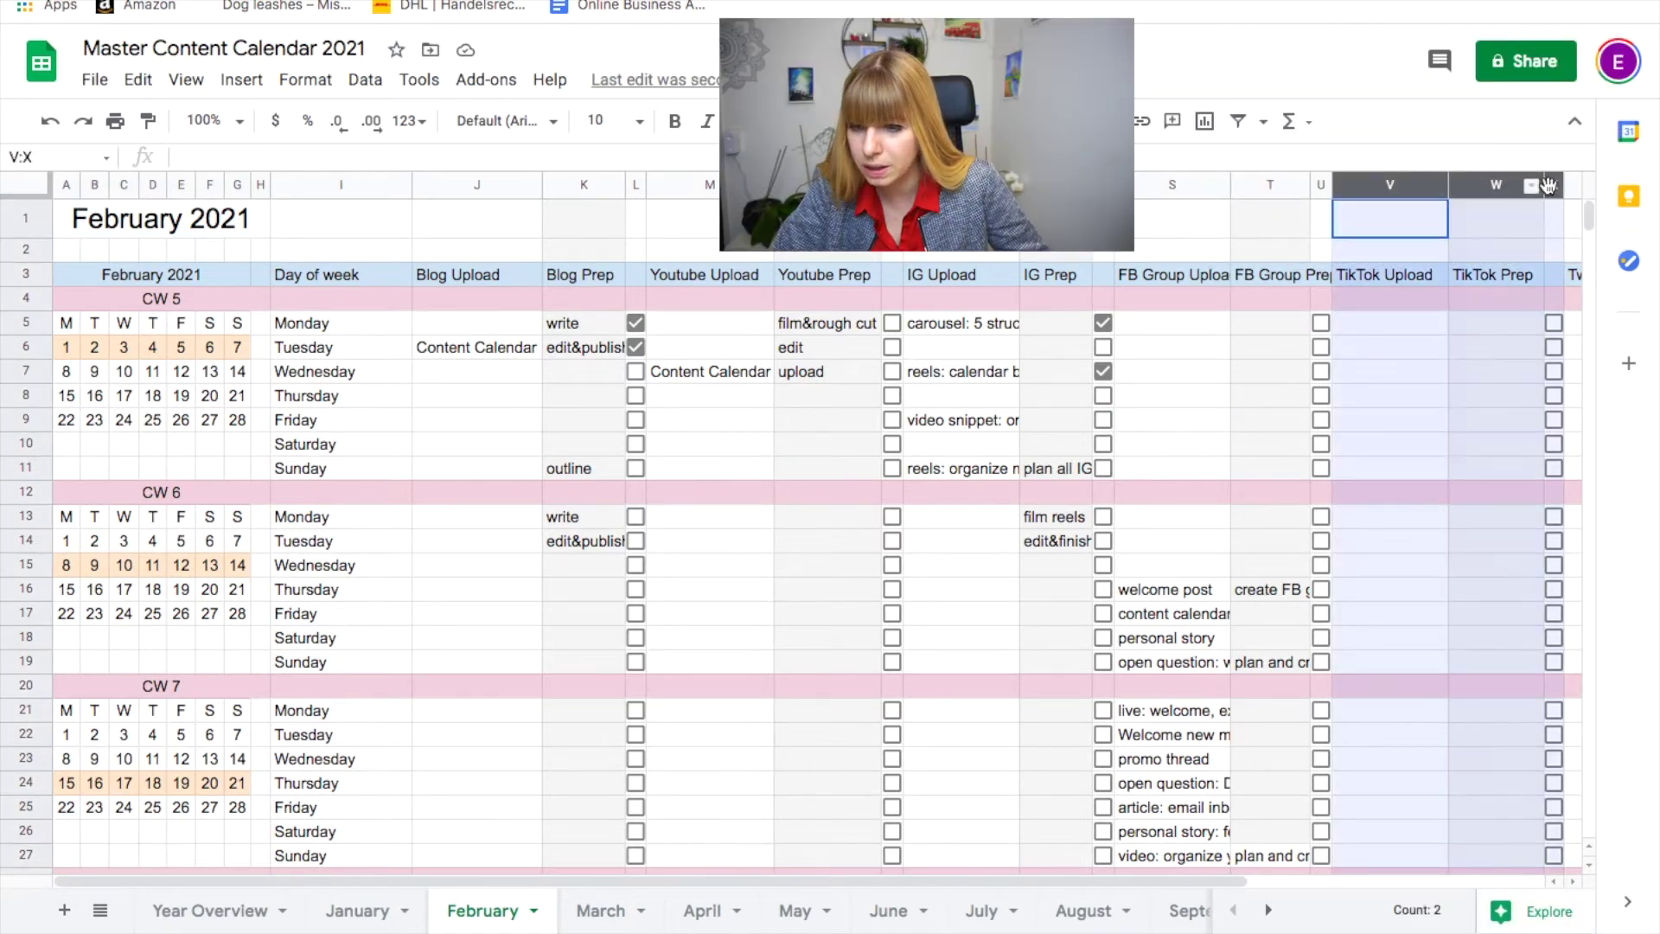
right_click(1454, 325)
click(1498, 377)
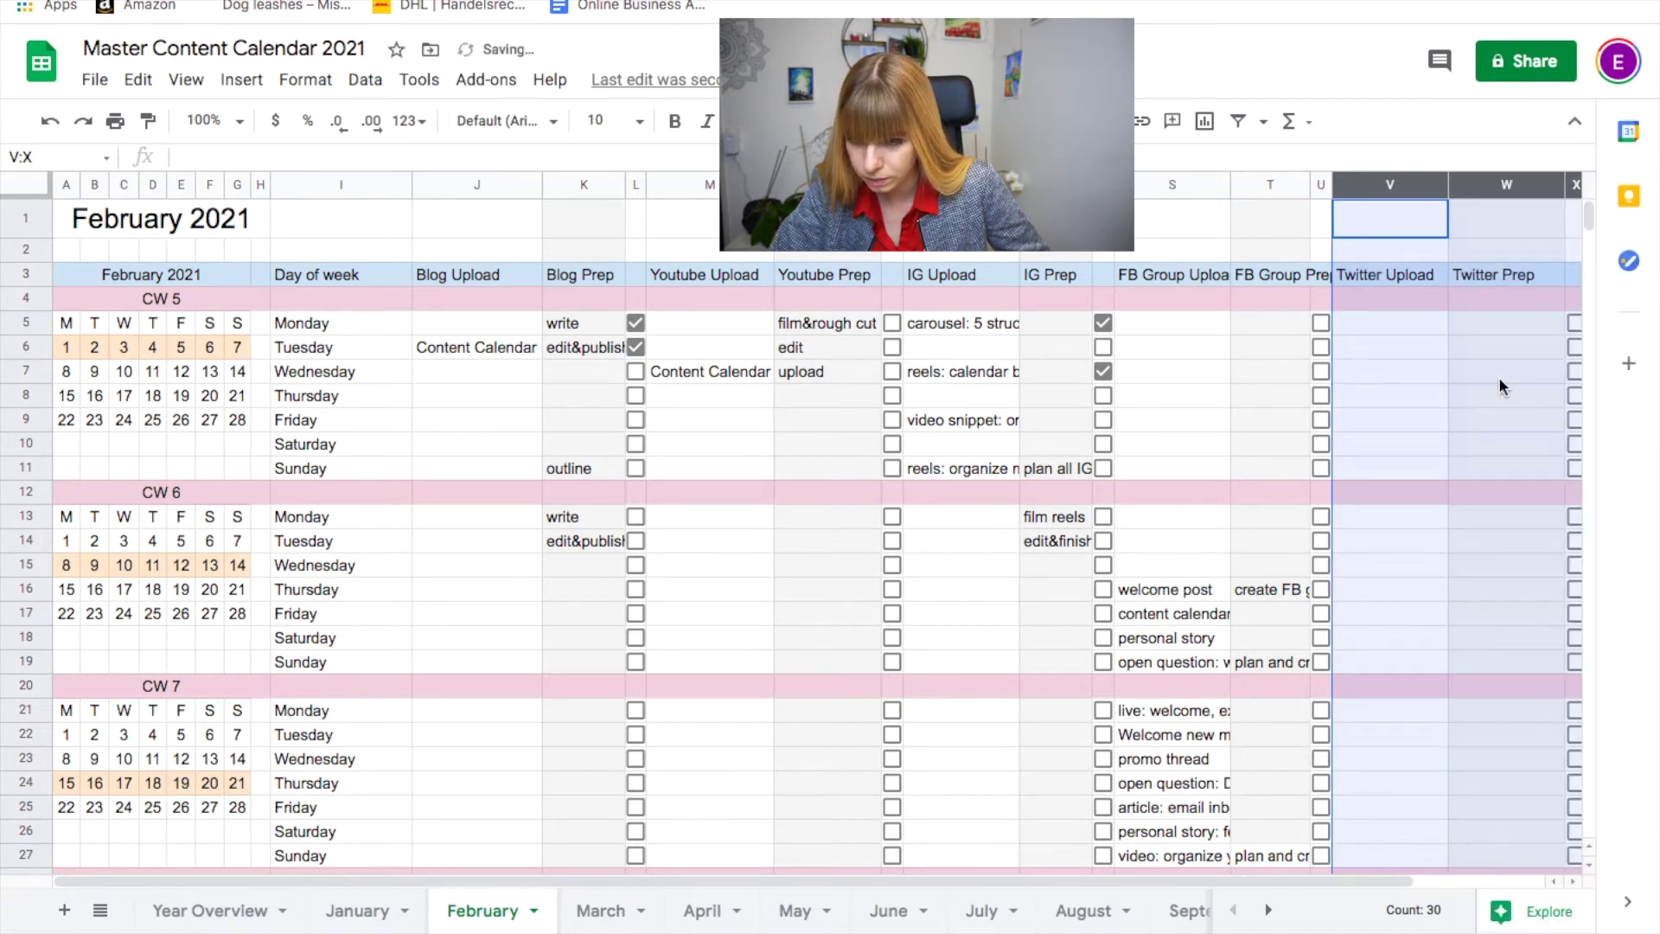
click(1221, 218)
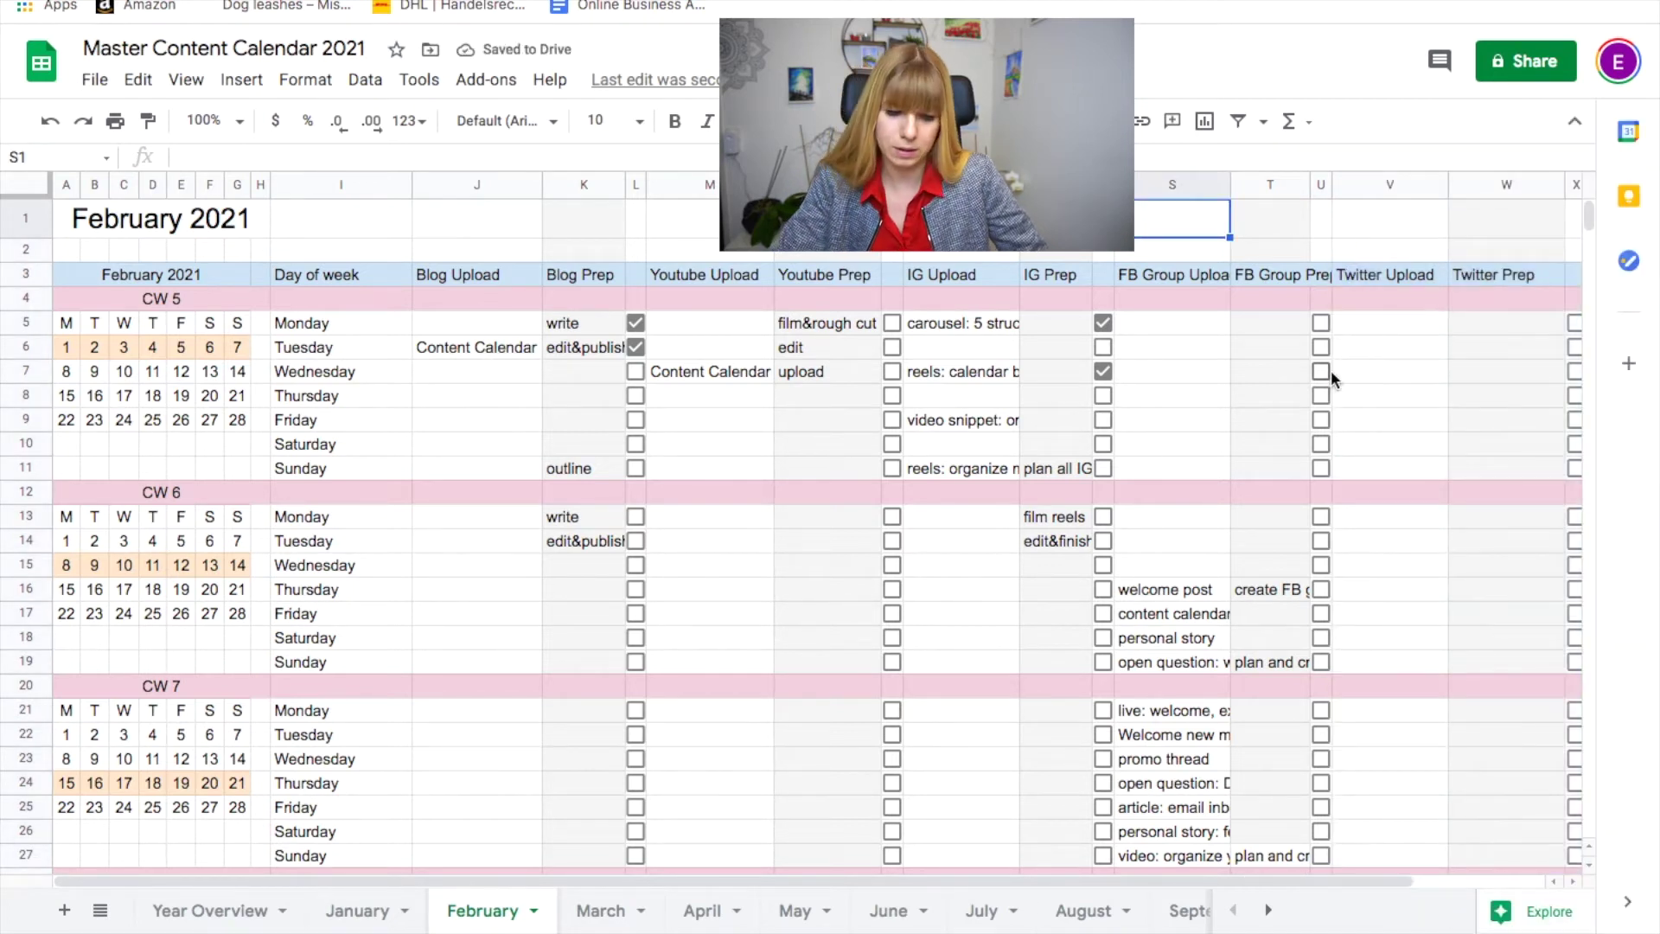
key(ctrl+z)
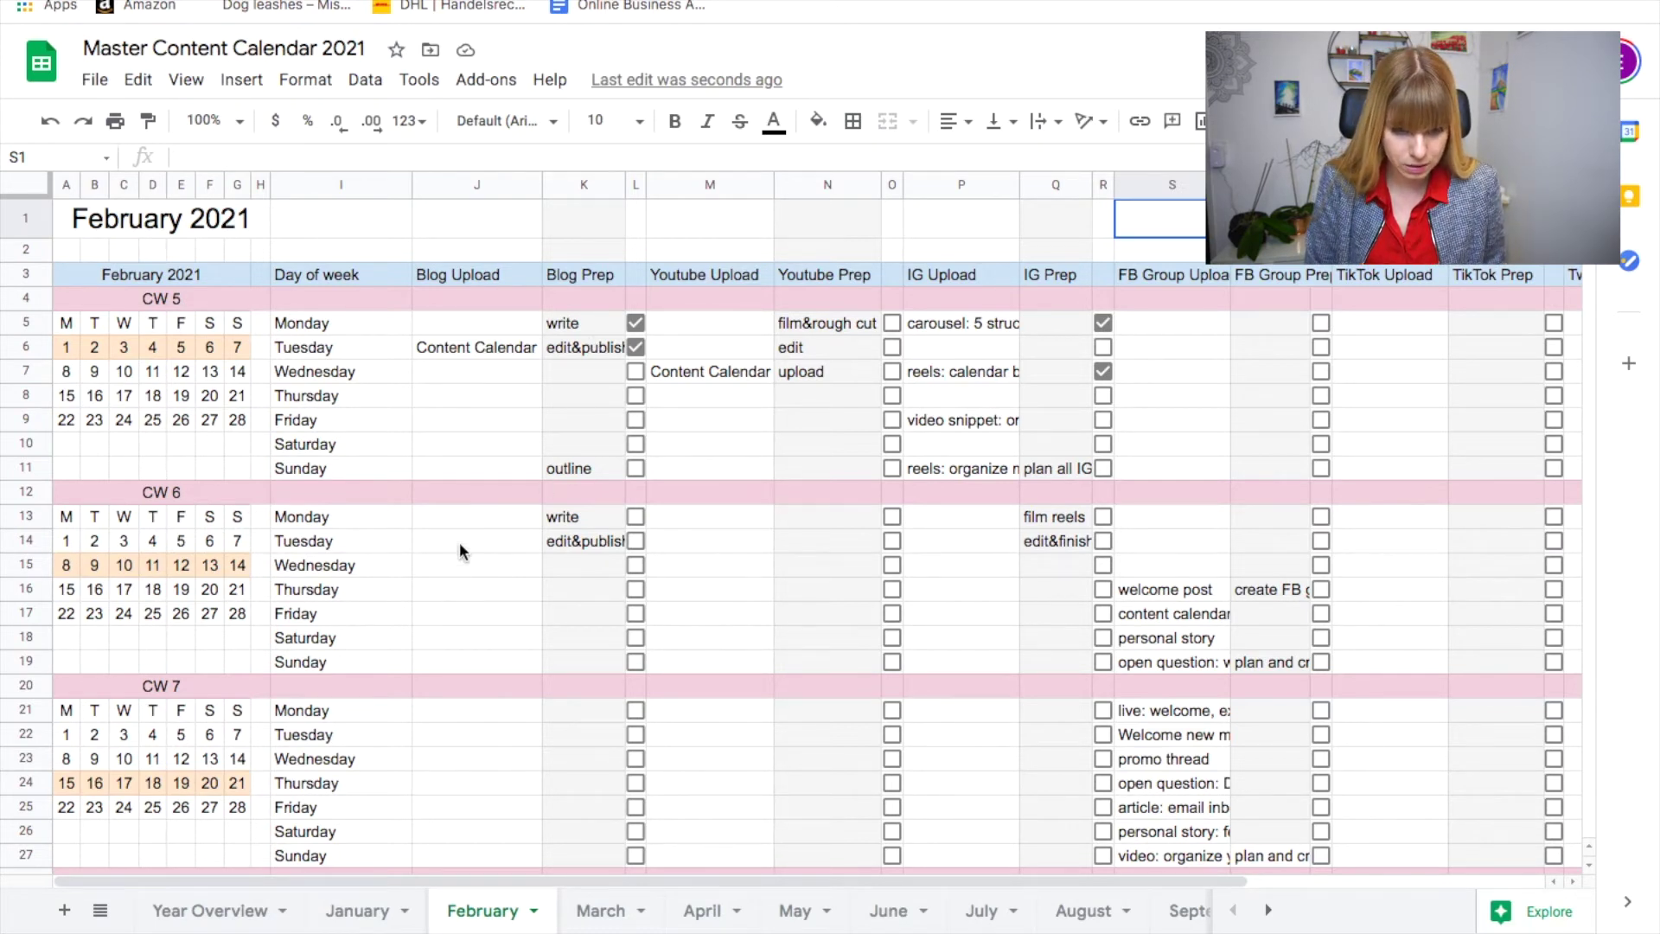
click(453, 519)
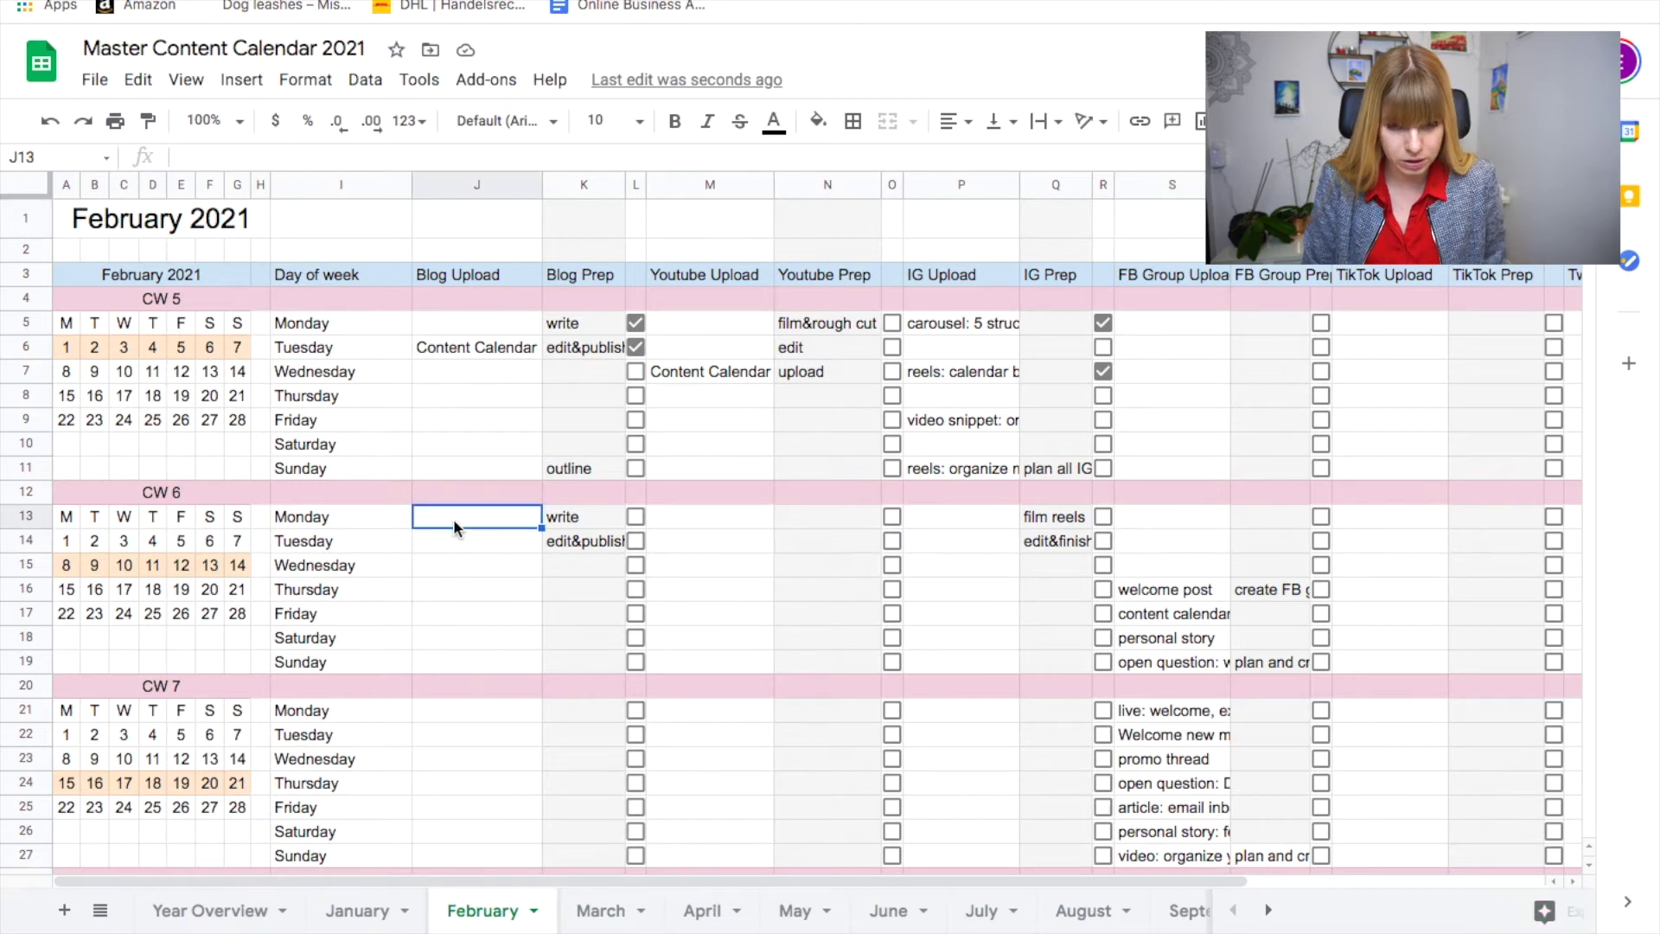
key(Return)
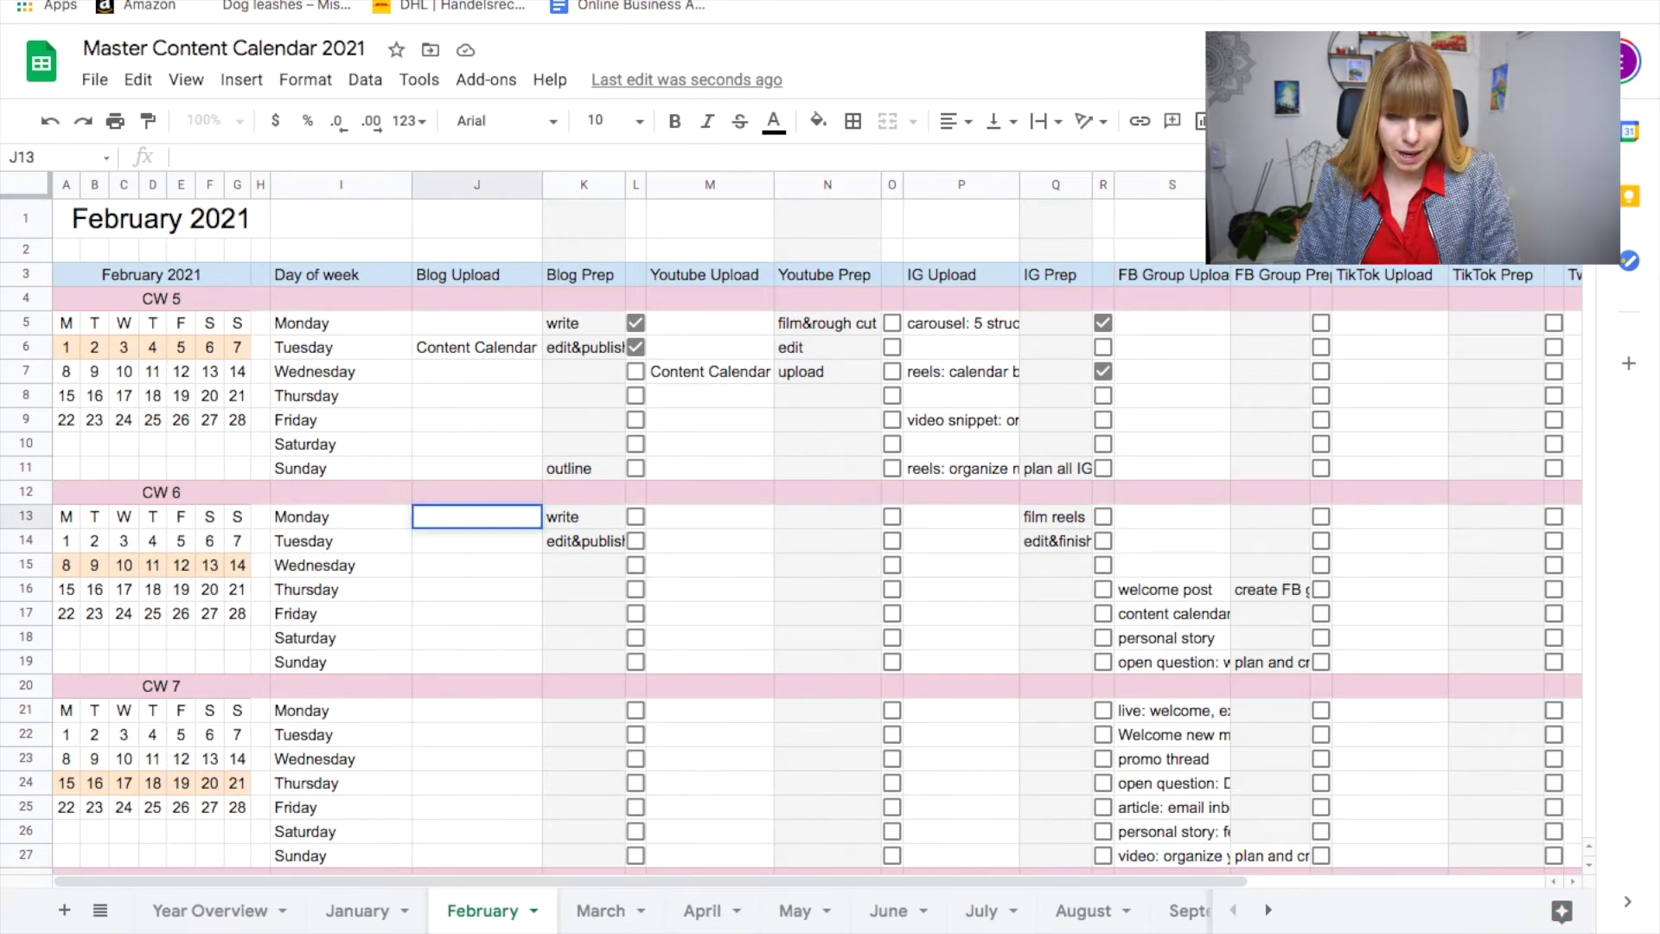
text(delete)
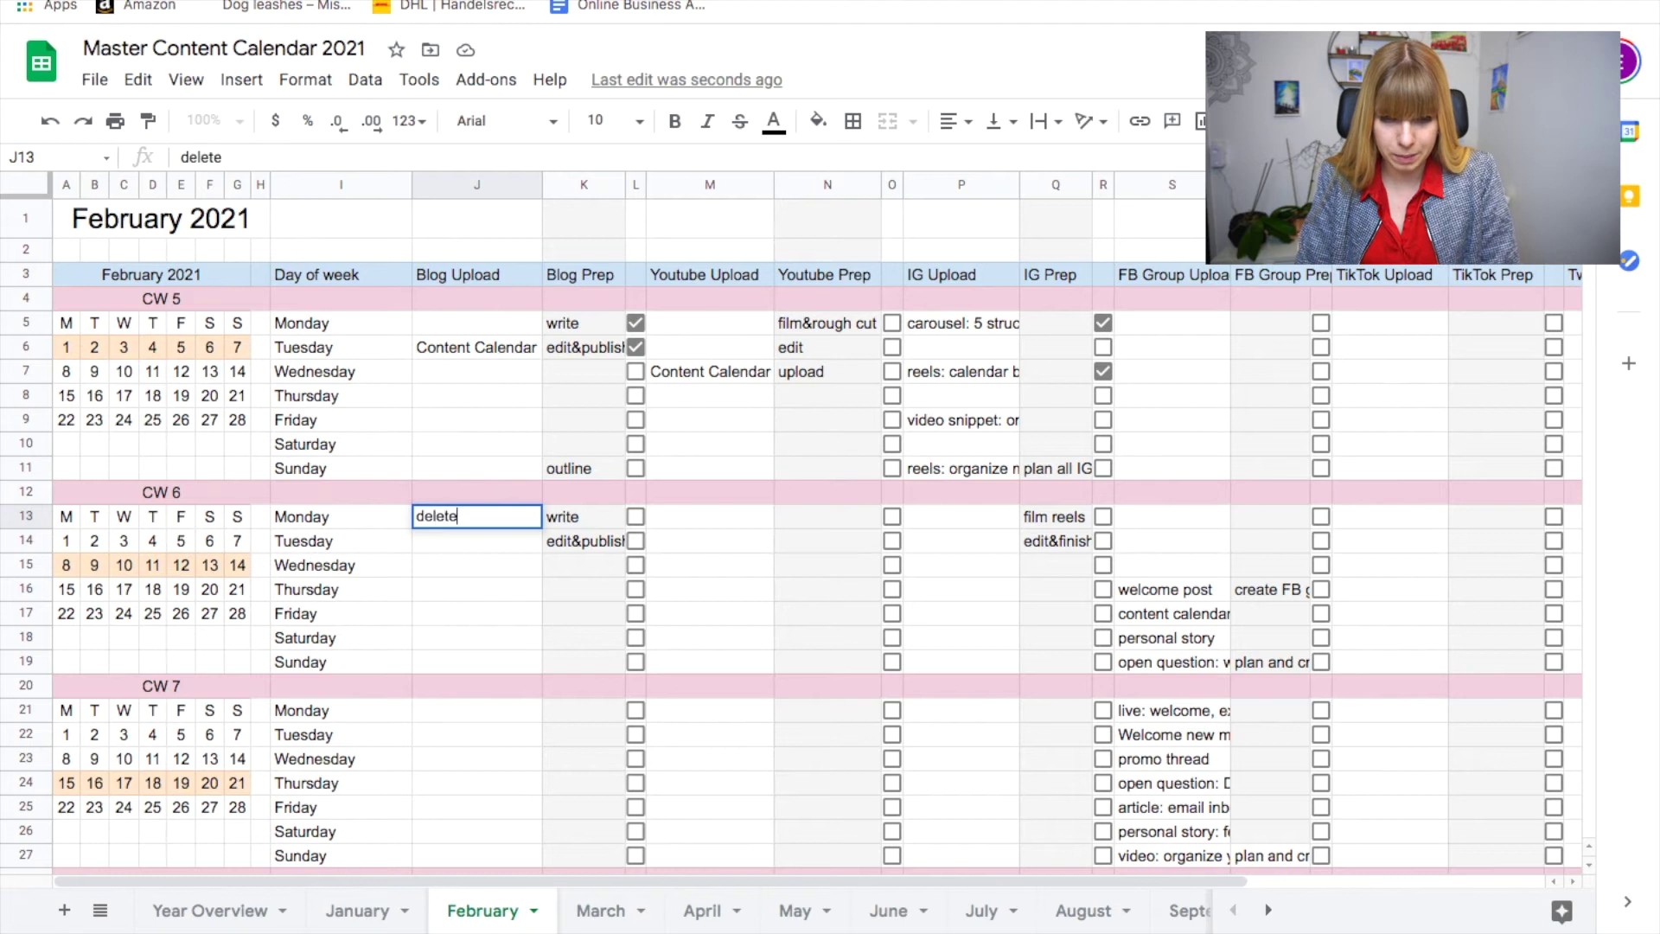
key(BackSpace)
key(BackSpace)
- Enter "delete mass email" as the blog upload for Tuesday of CW 6 (J14)
key(Return)
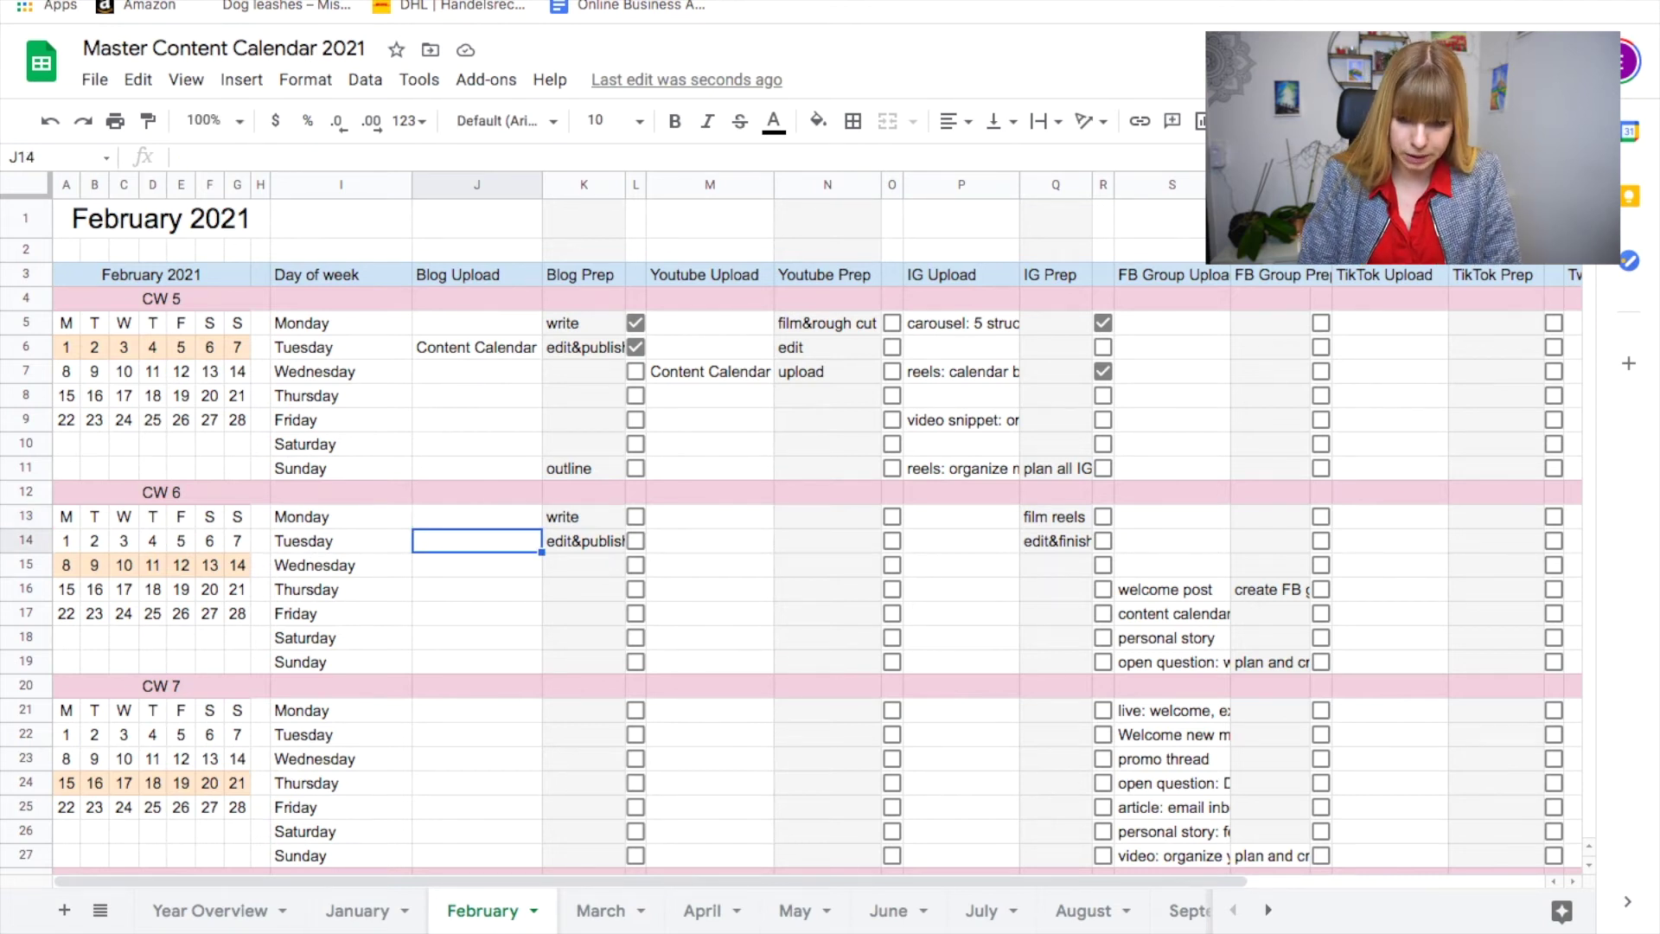
text(delete mass email)
key(Tab)
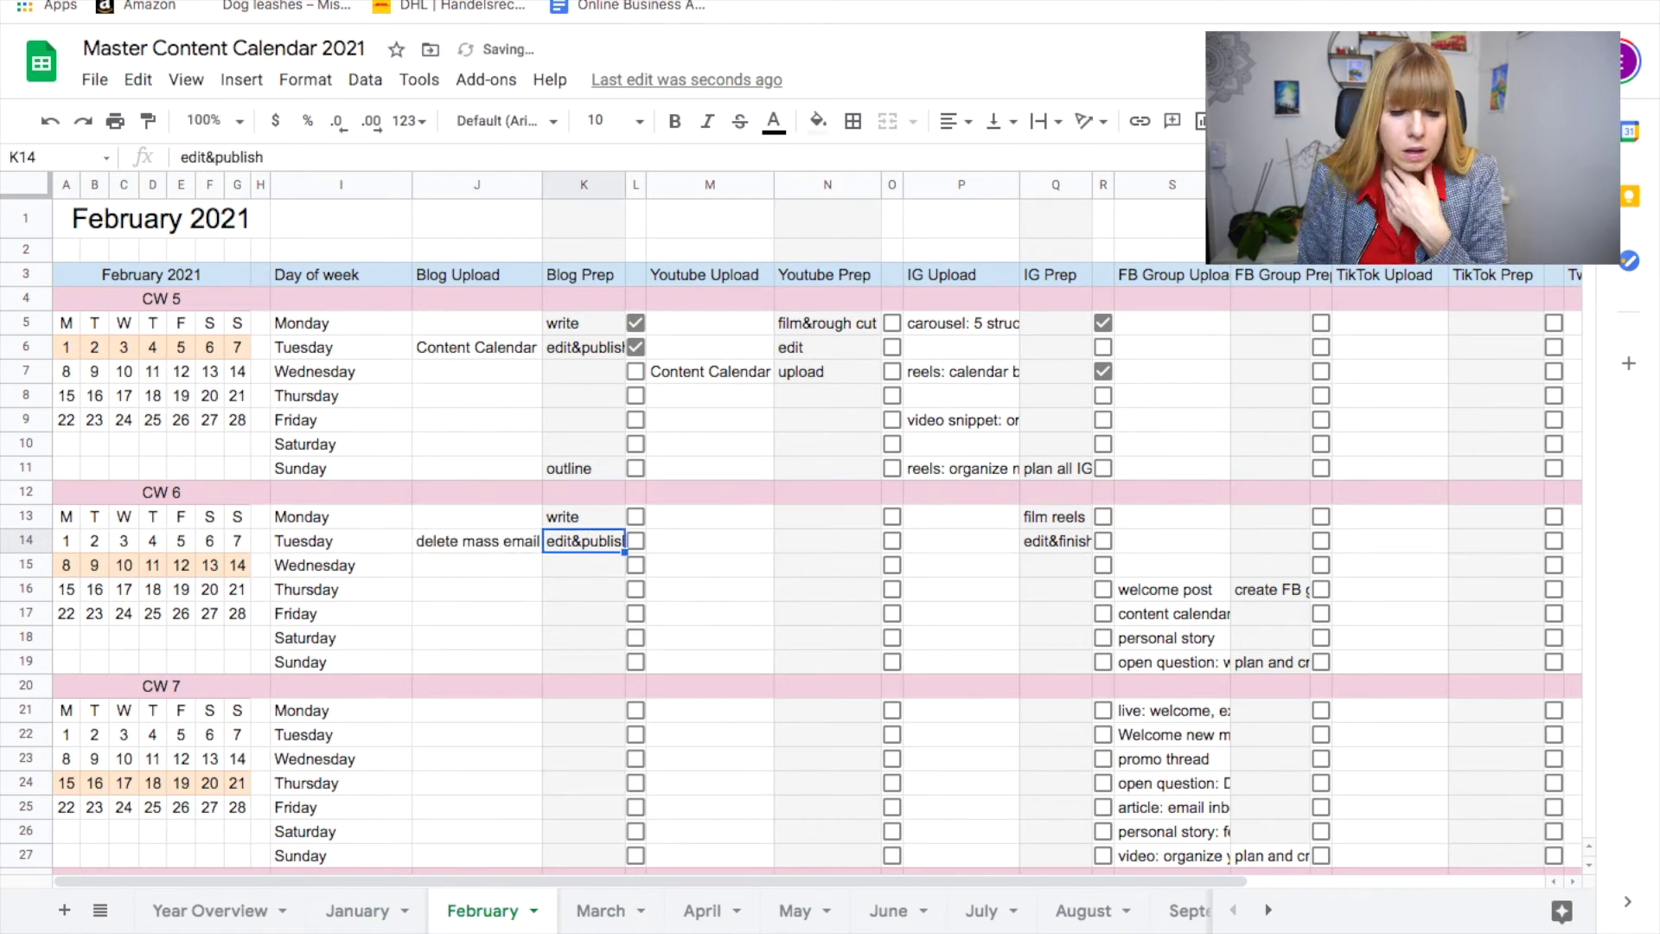
- Mark the blog prep tasks "outline" on Sunday of CW 5 and "write" on Monday of CW 6 as done
click(635, 469)
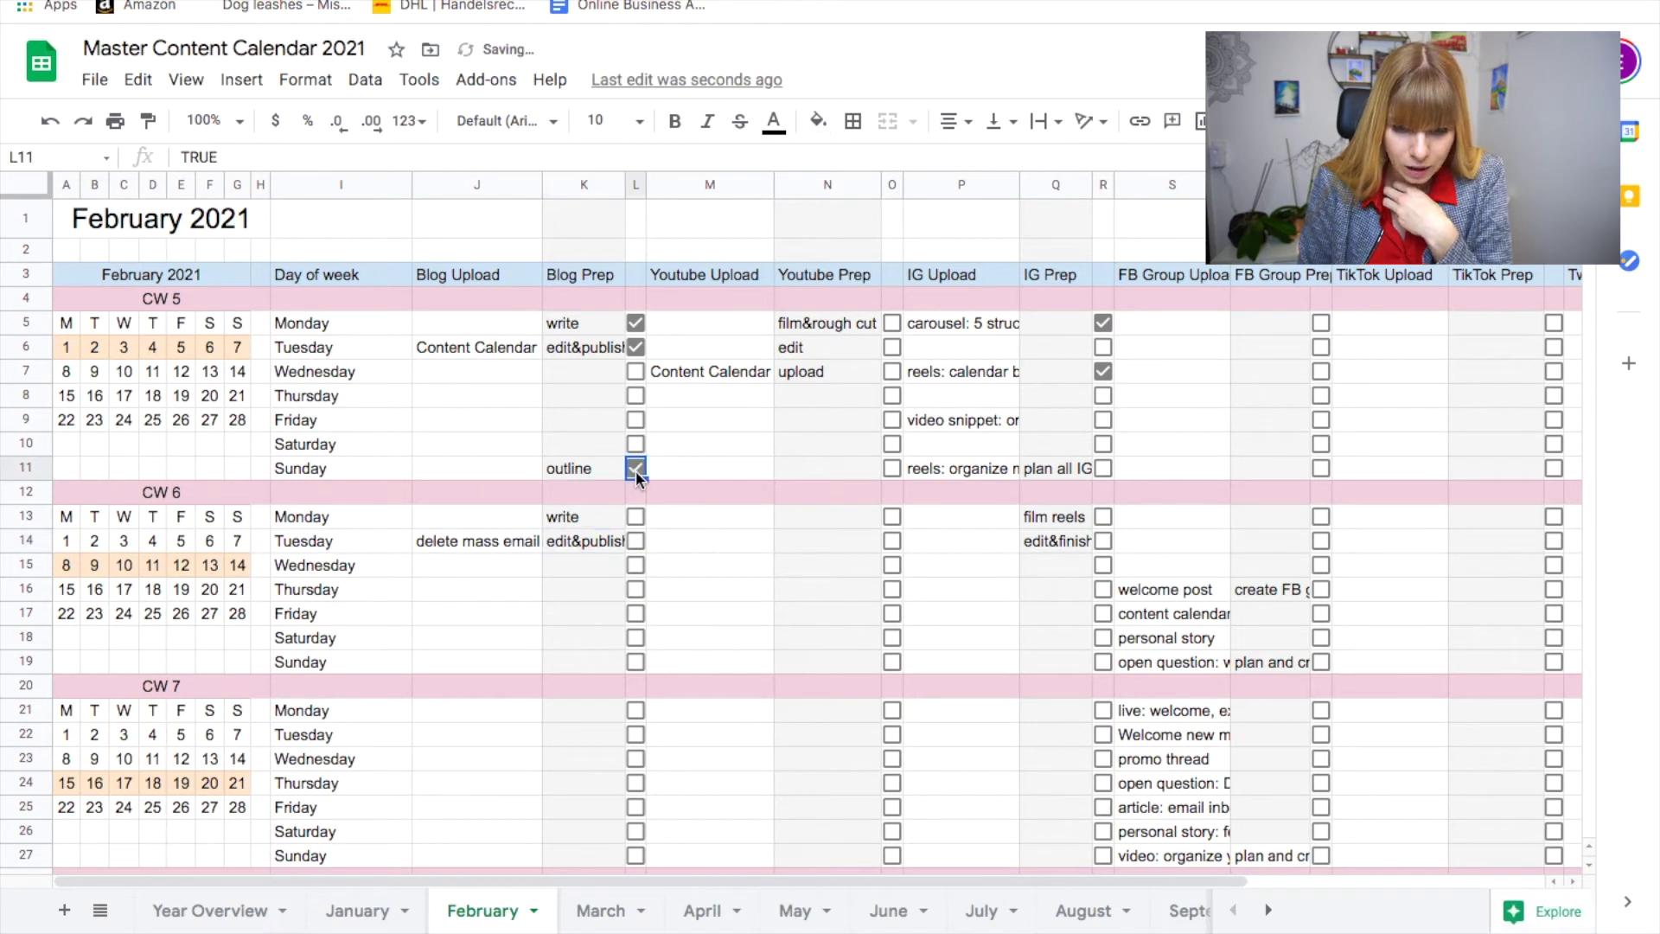
click(635, 516)
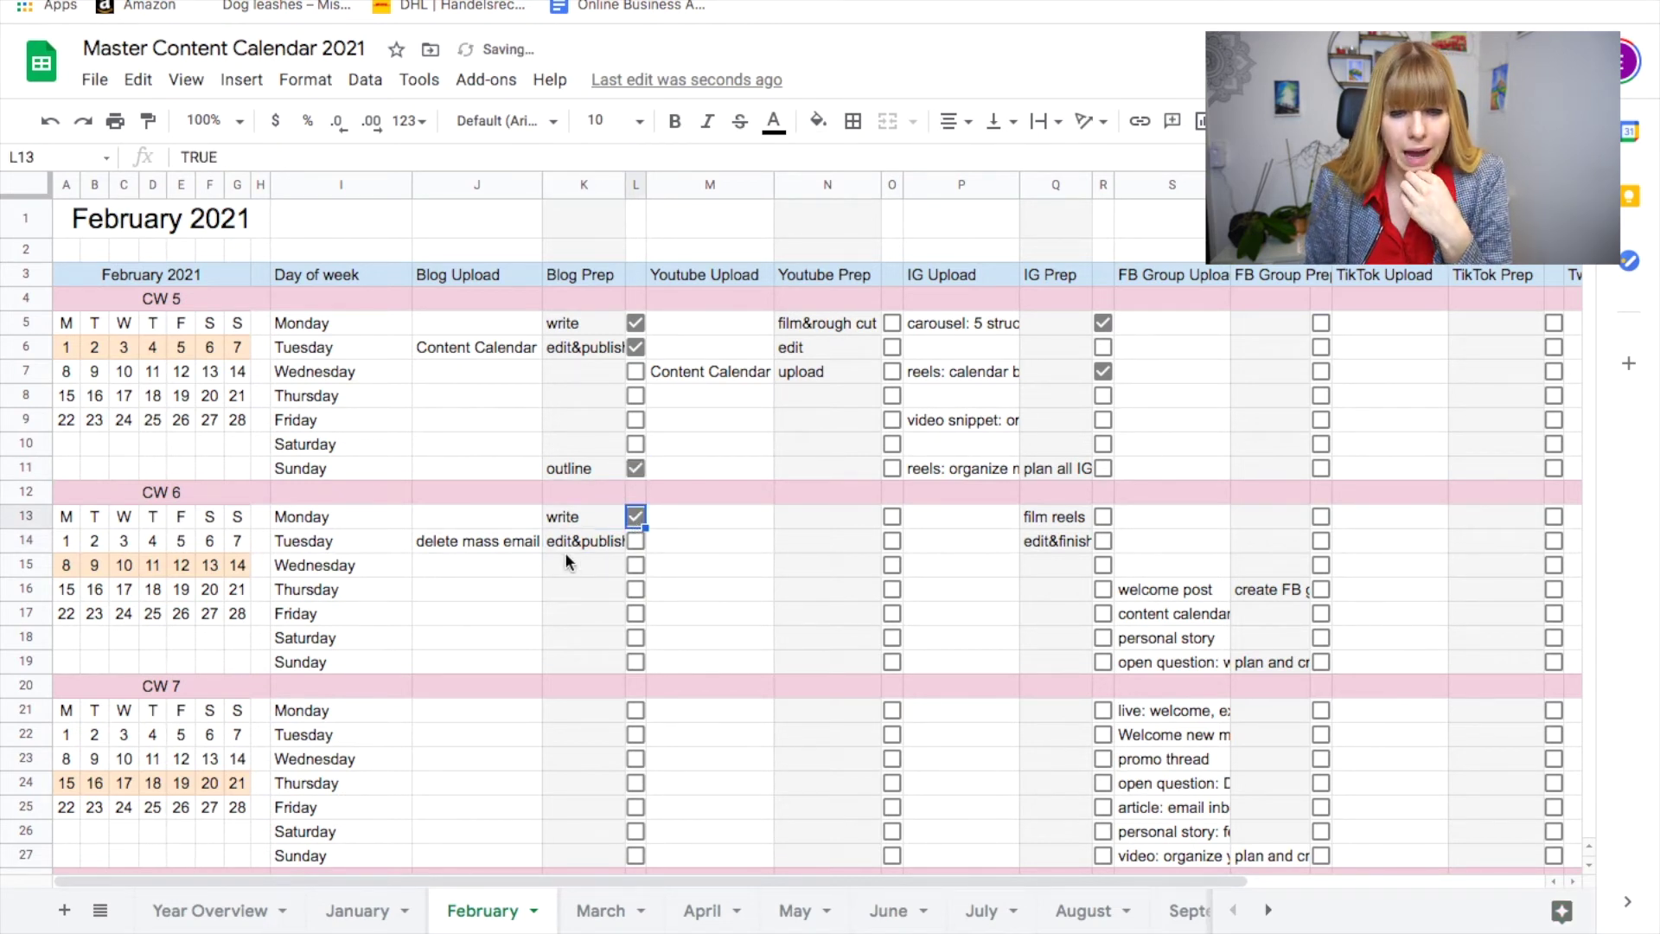
click(524, 597)
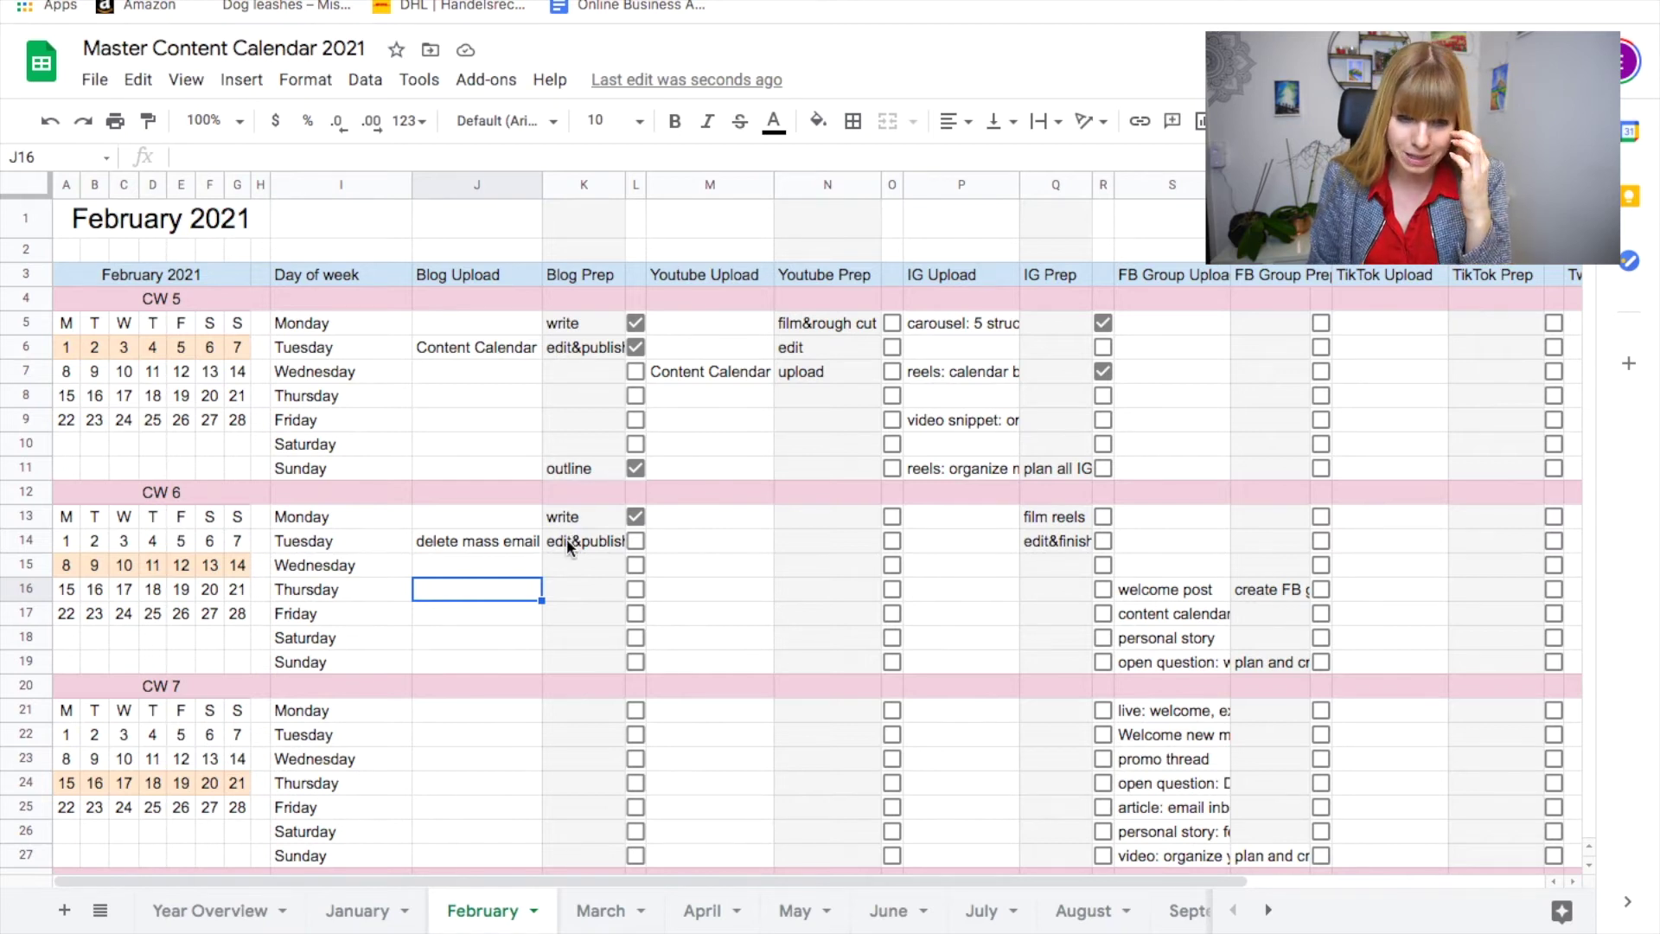
- Copy the outline, write and edit&publish blog prep tasks (K11:K14) to the following week, starting on Sunday of CW 6 (K19)
drag(567, 459, 573, 537)
key(ctrl+c)
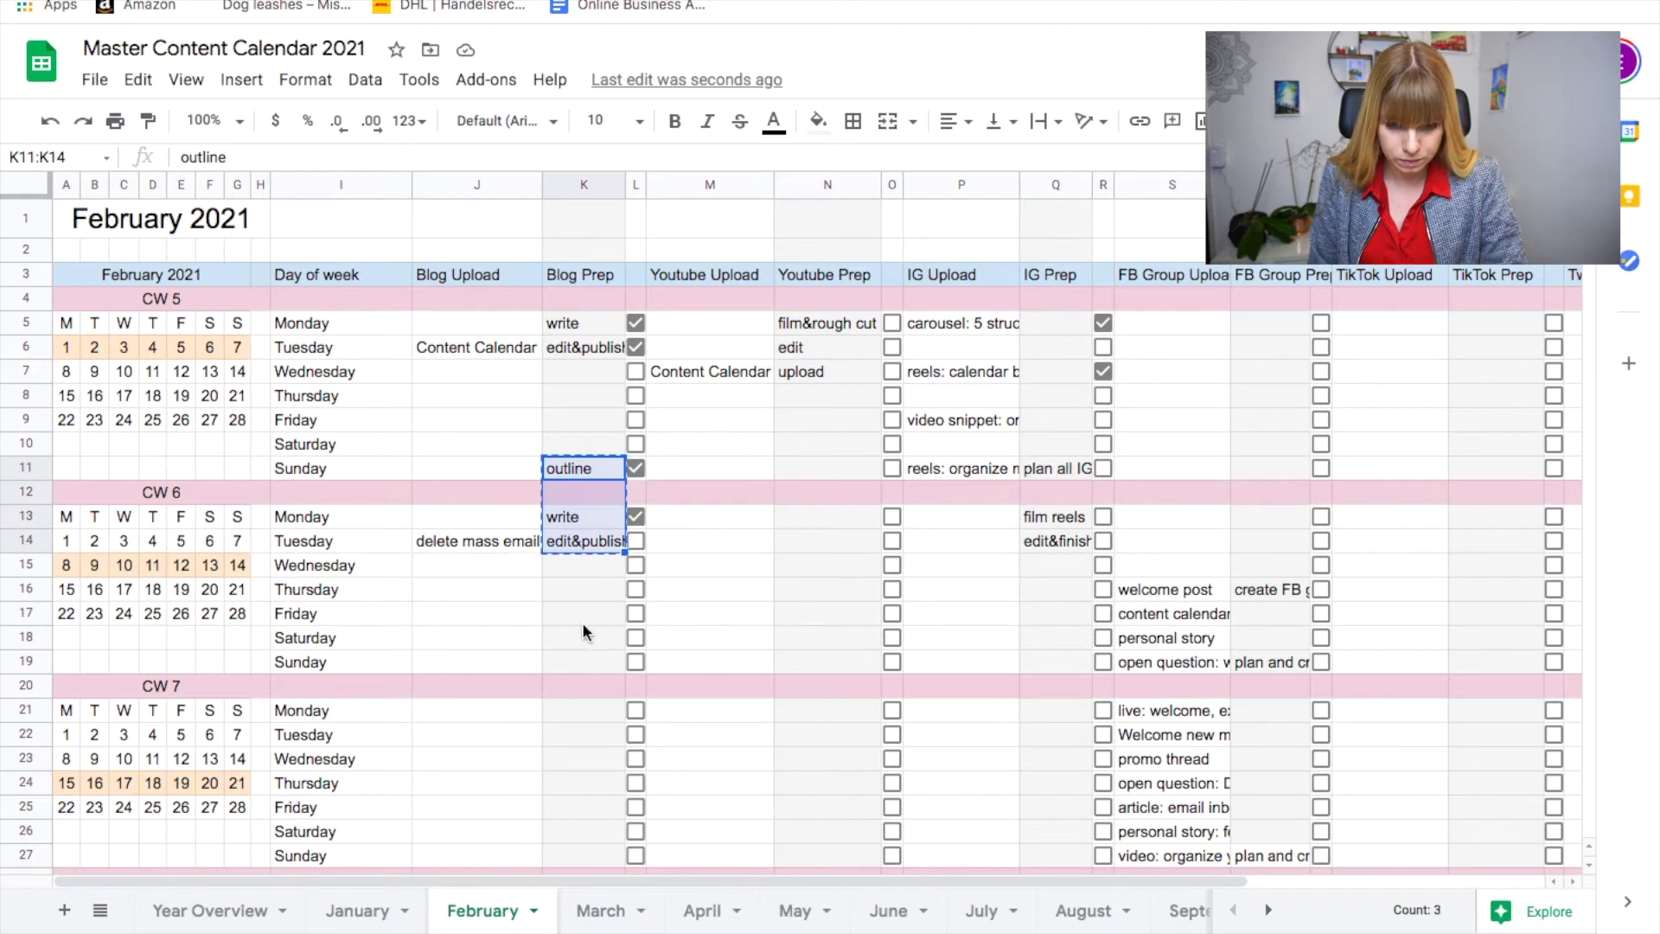
click(578, 663)
key(ctrl+v)
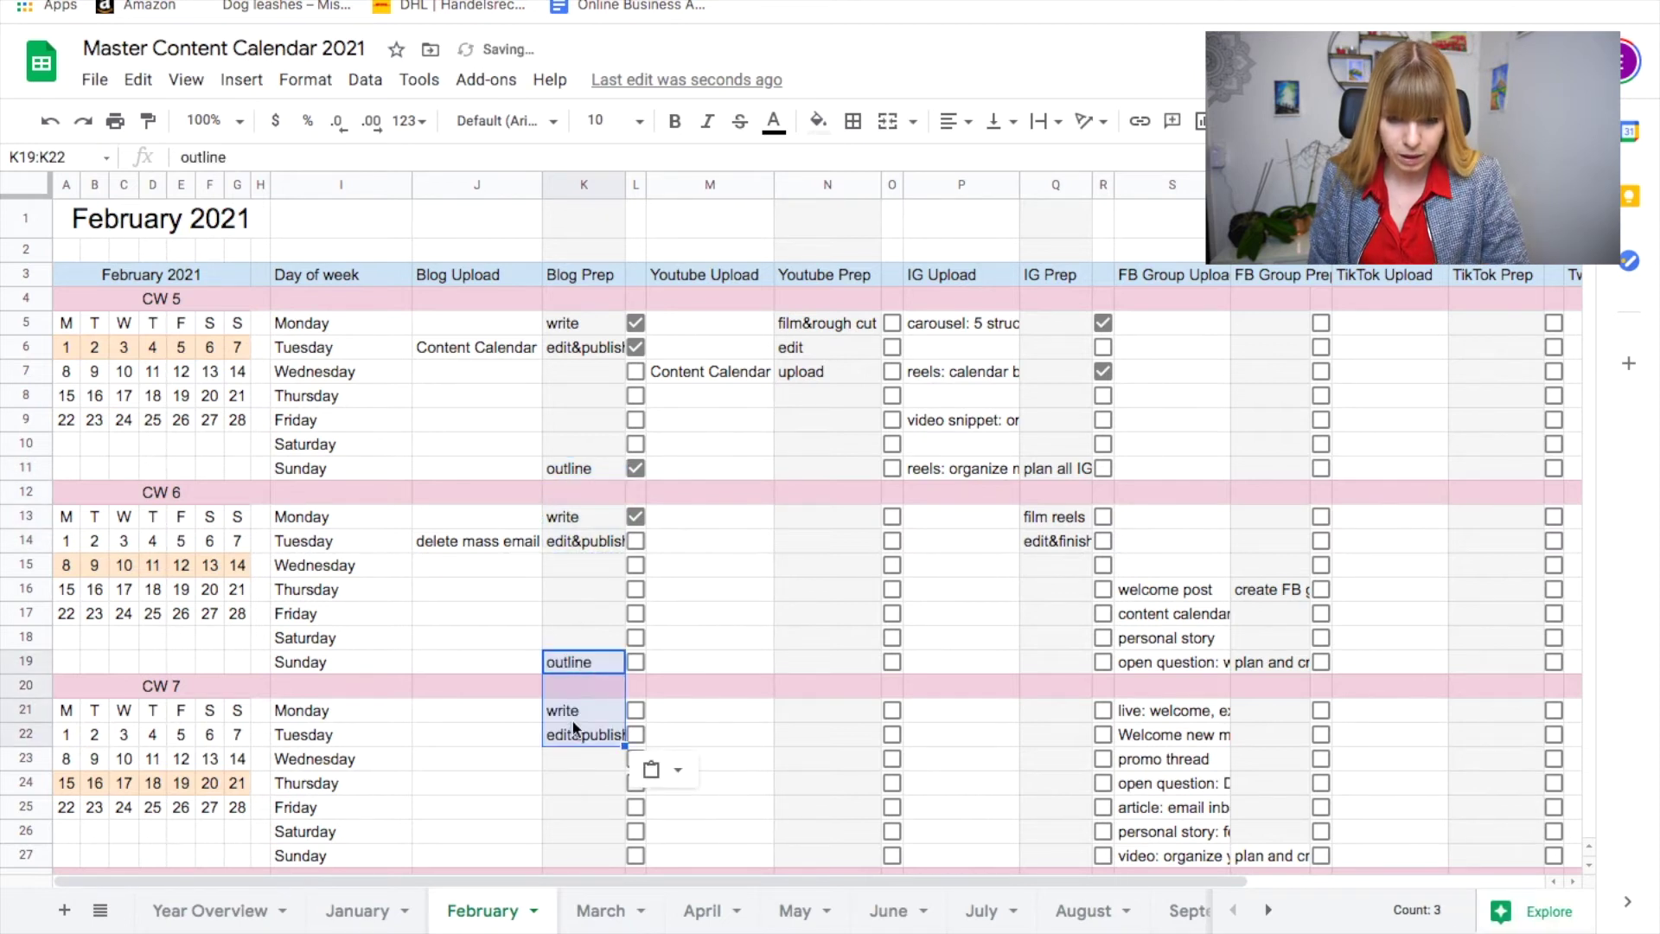
click(480, 732)
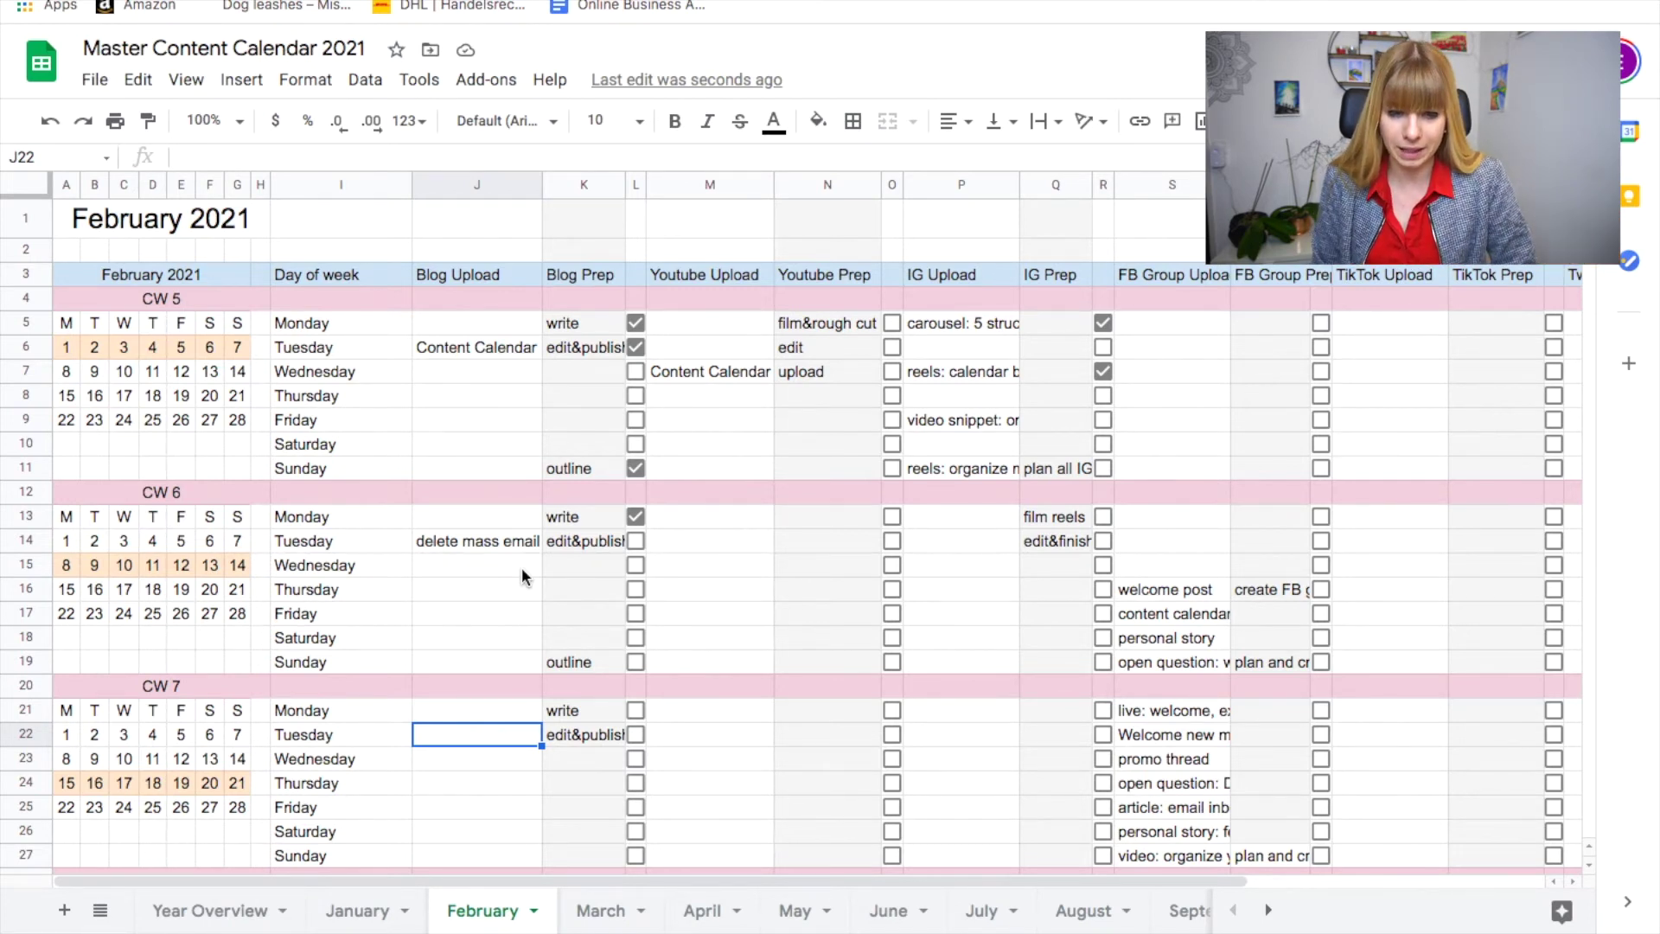
scroll(521, 567, down, 1)
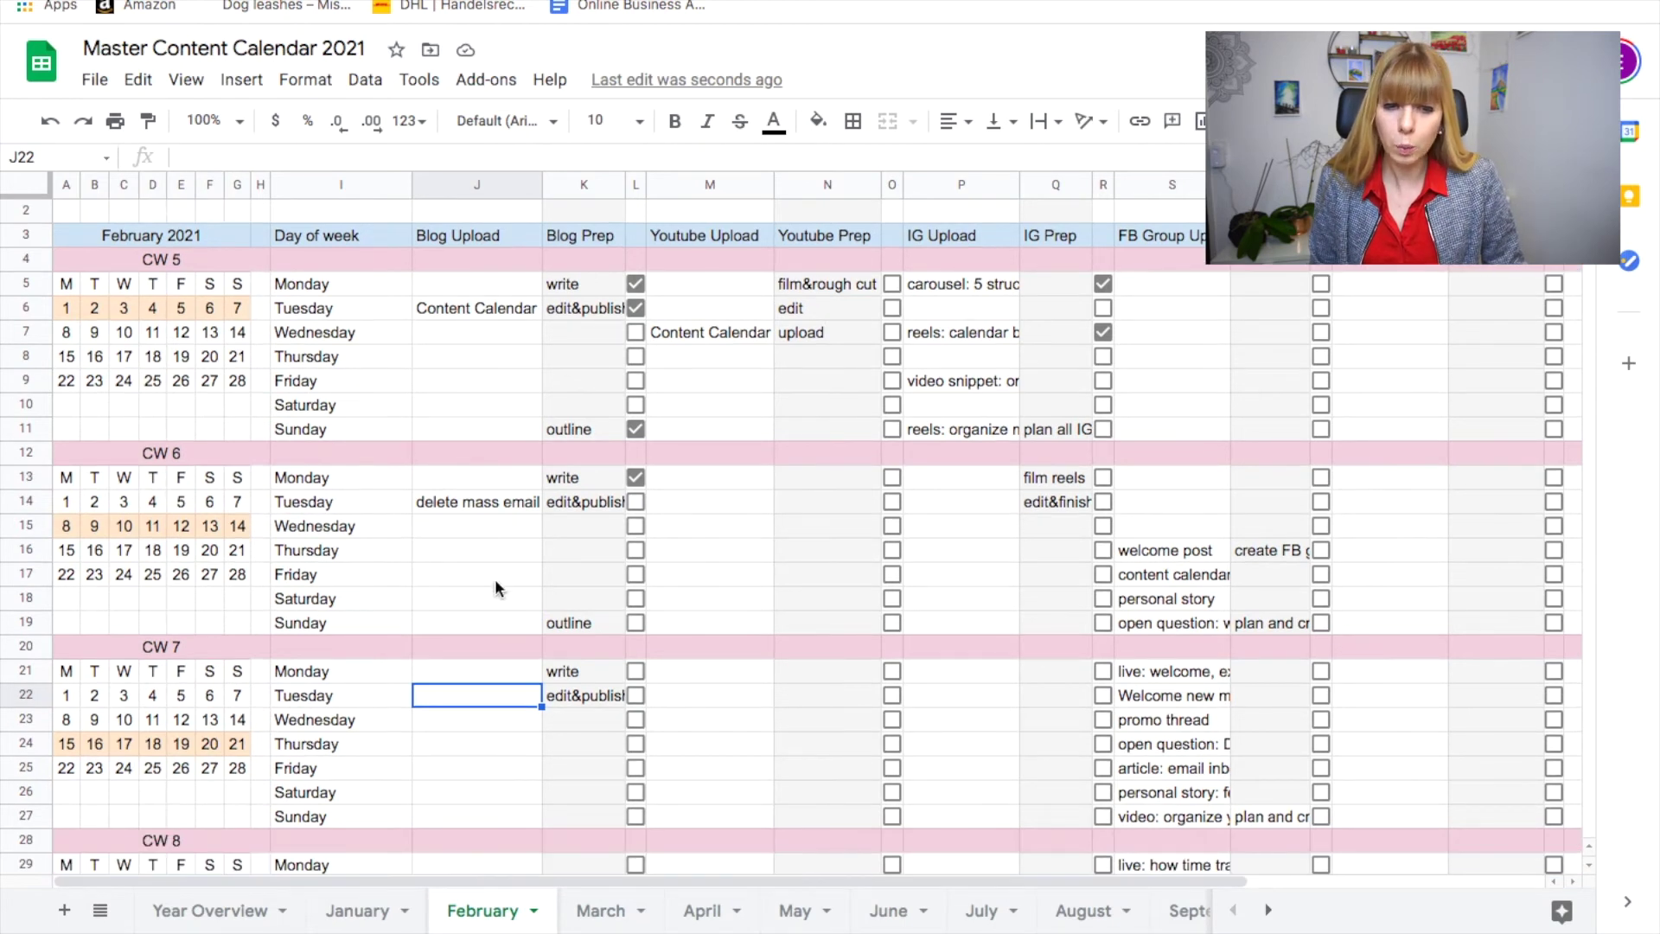